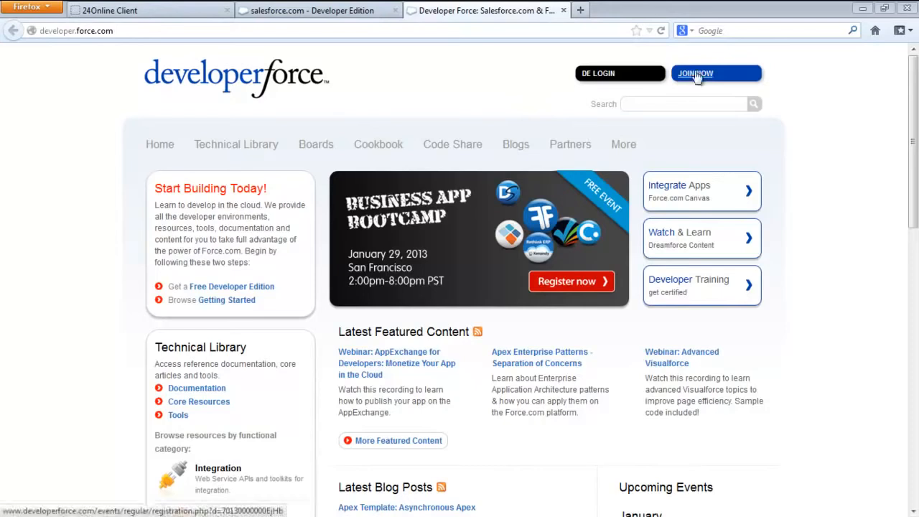
Close the Developer Force page and open the Salesforce setup home page.
click(564, 10)
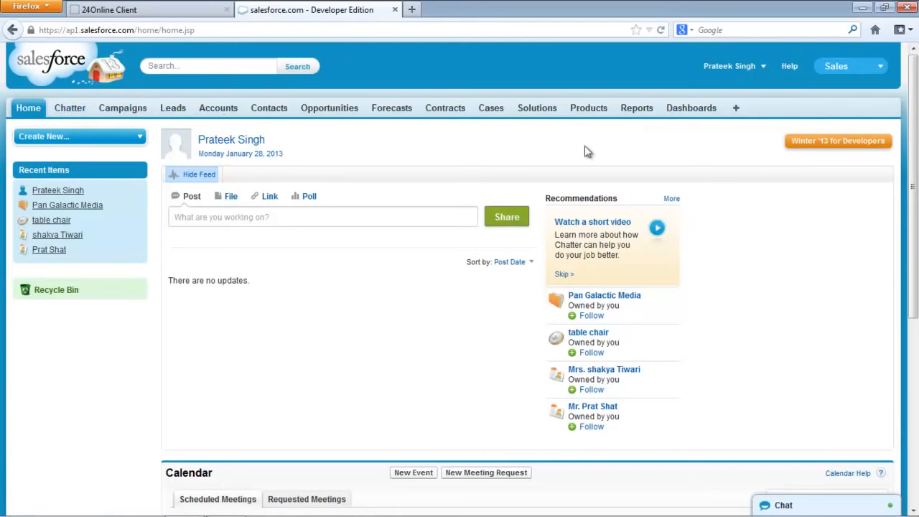
click(748, 69)
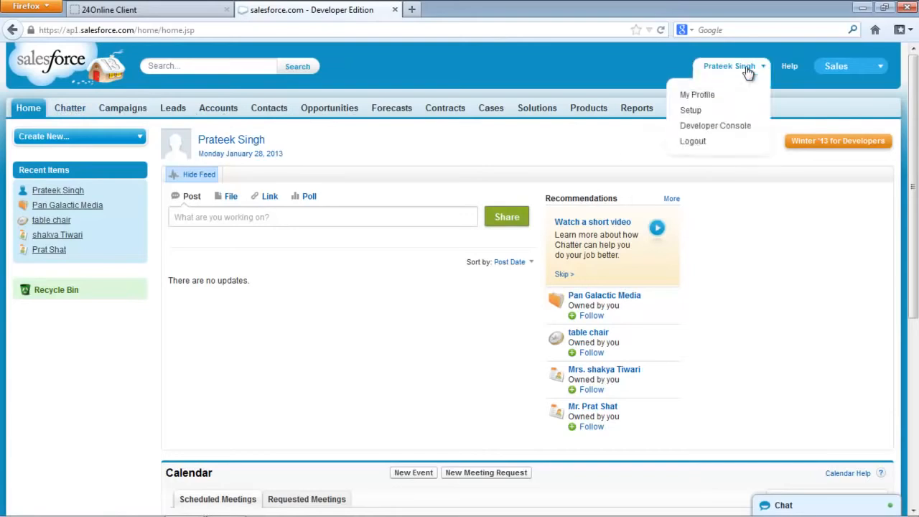
click(691, 111)
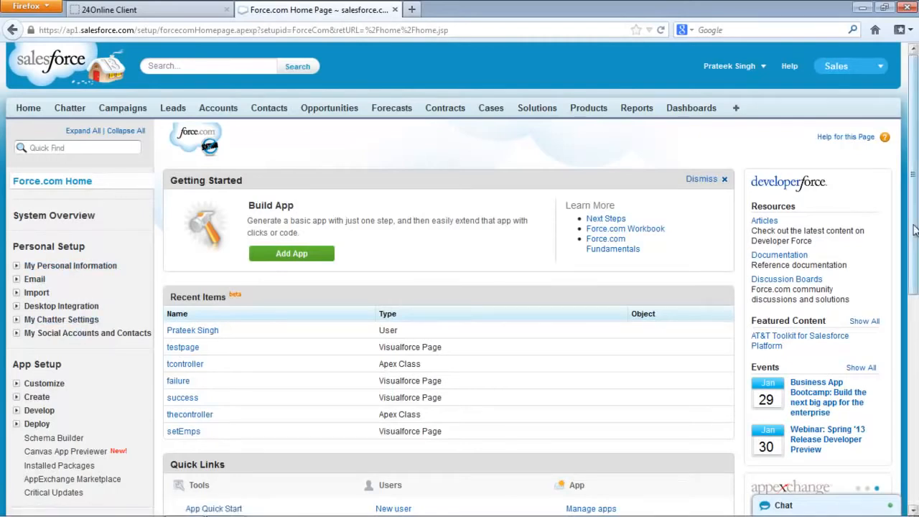
drag(915, 240, 917, 347)
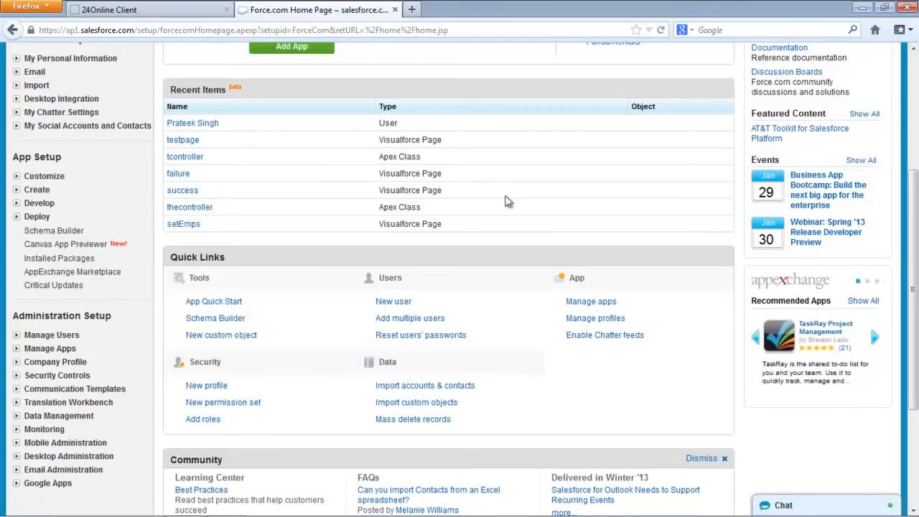
drag(916, 219, 917, 179)
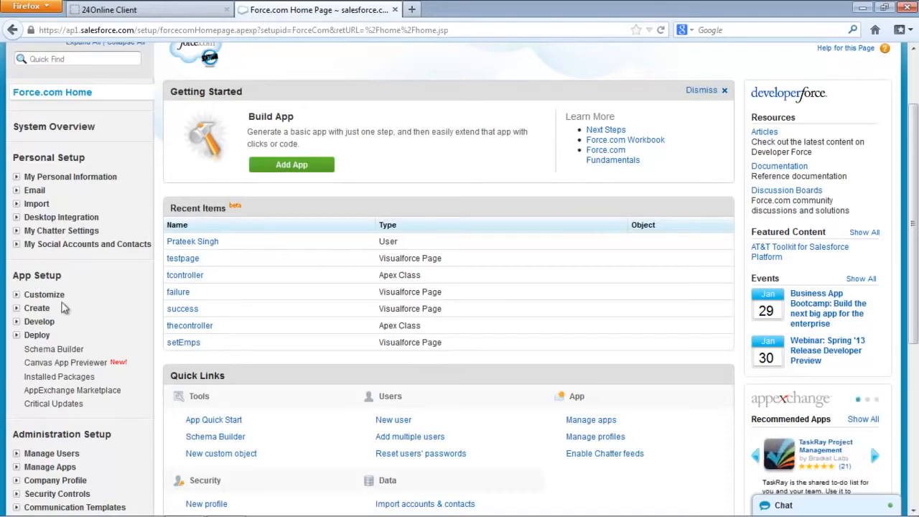
Open the app management page in App Setup and check which apps are available to switch to.
click(18, 296)
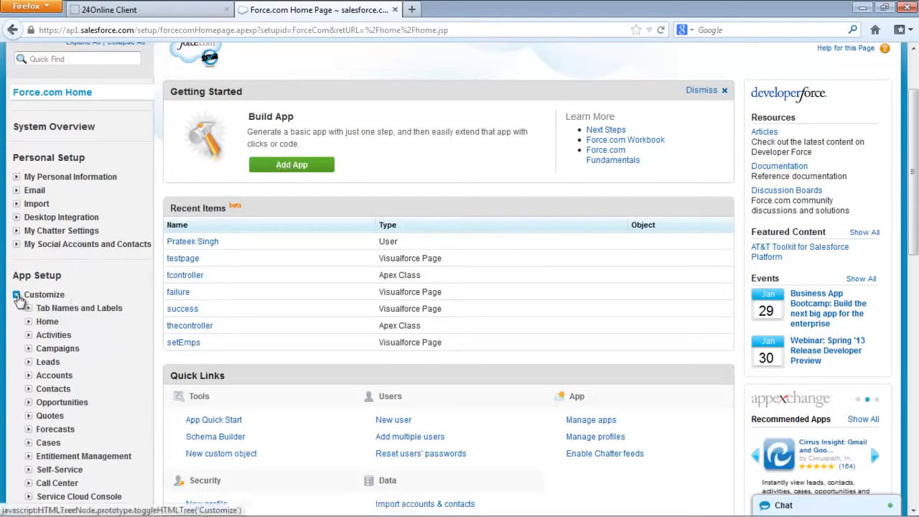
click(17, 295)
click(15, 310)
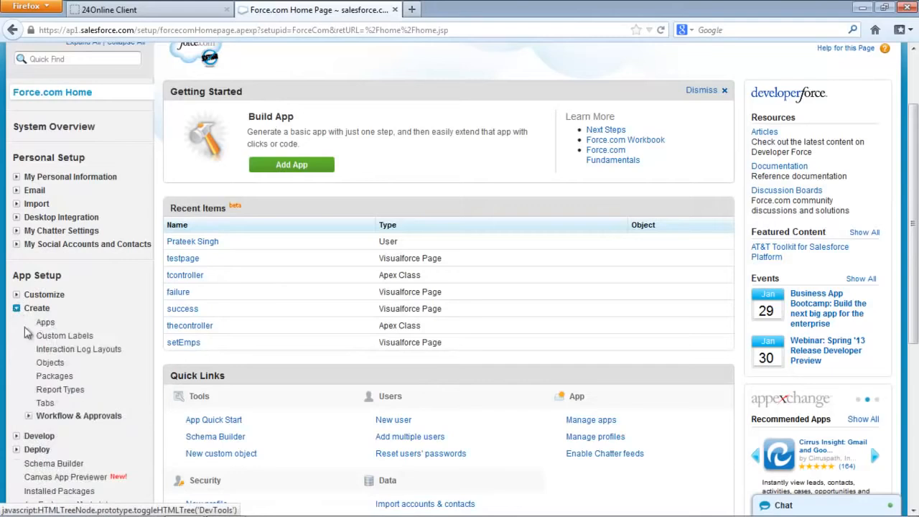
click(44, 324)
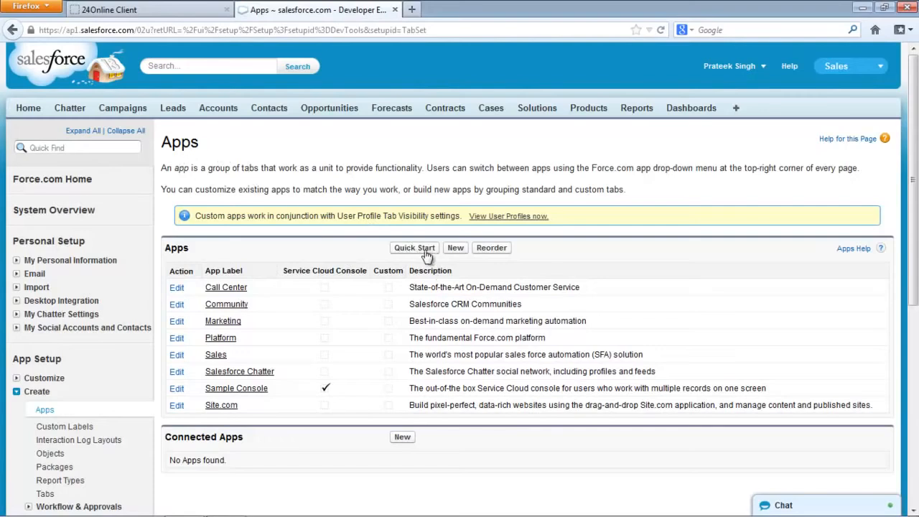
click(839, 73)
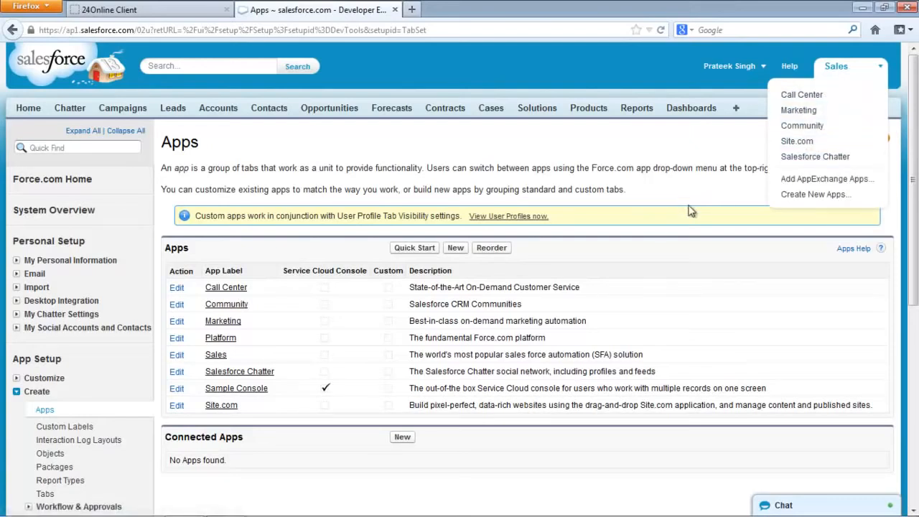
Create a quick-start app named Warehouse with Merchandise as both singular and plural object label, and open it without taking the tour.
click(406, 248)
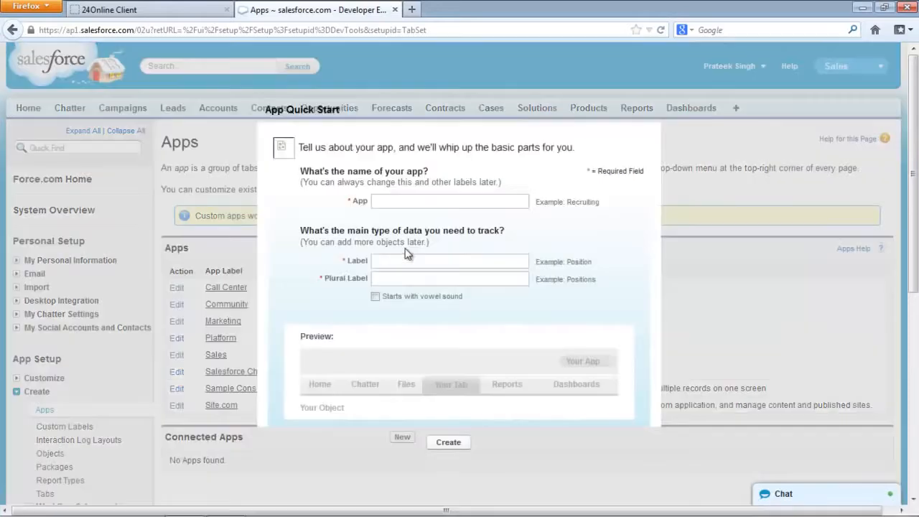
click(406, 199)
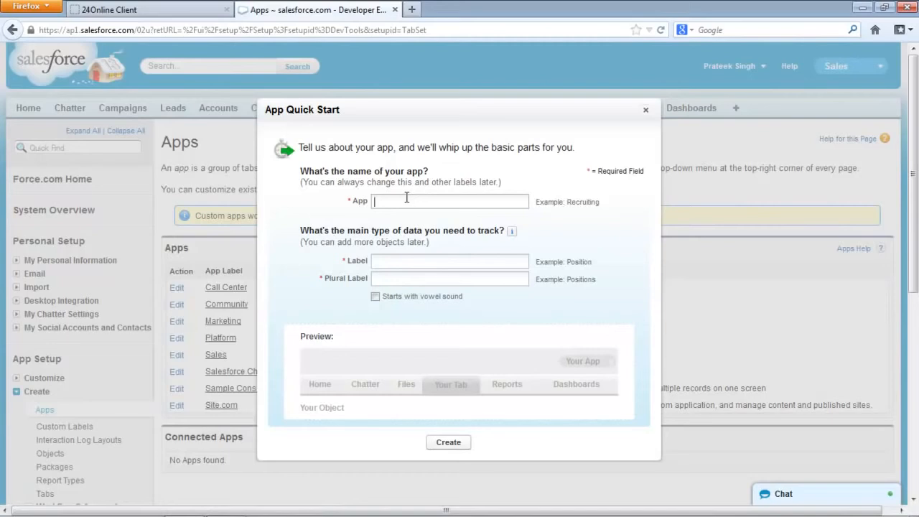
text(Warehouse)
click(408, 265)
text(Me)
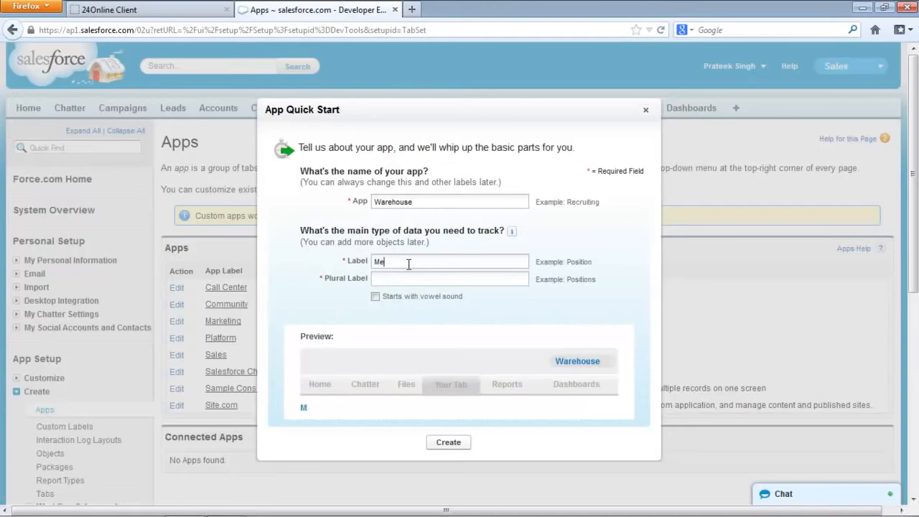
text(rchandiseM)
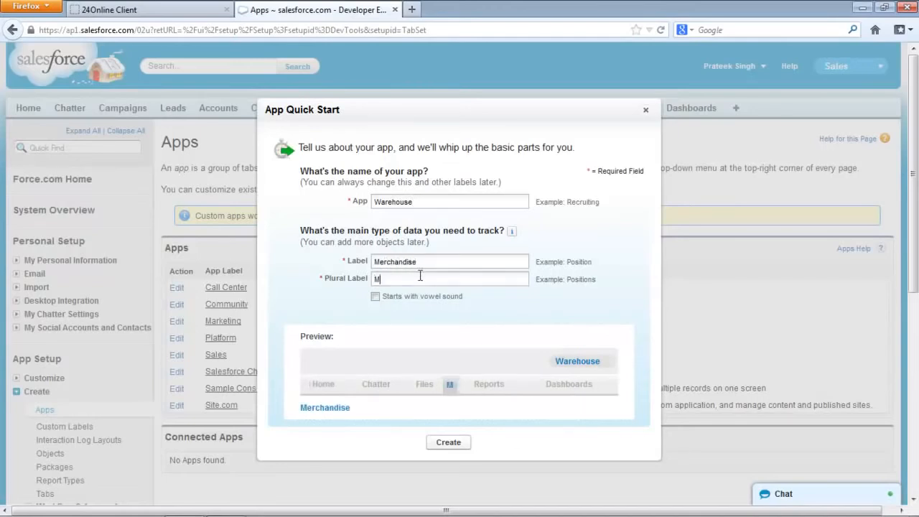
text(erchandise)
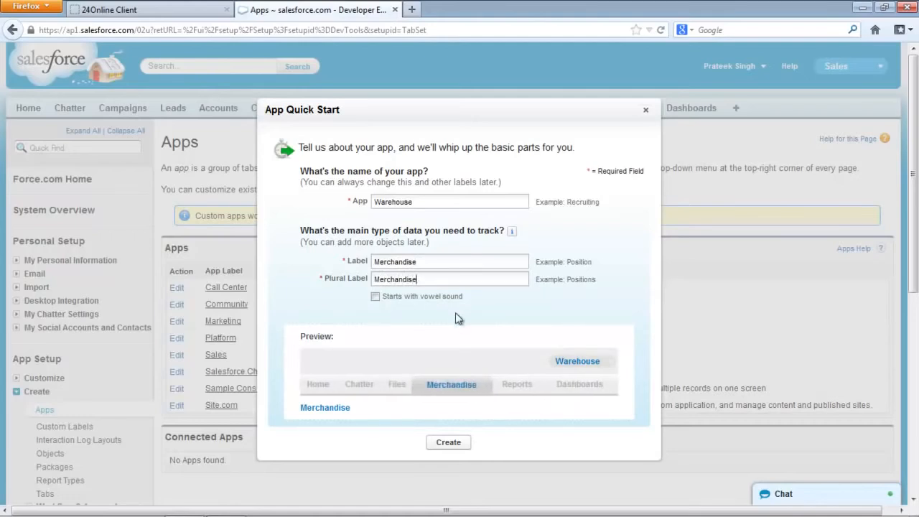
click(449, 442)
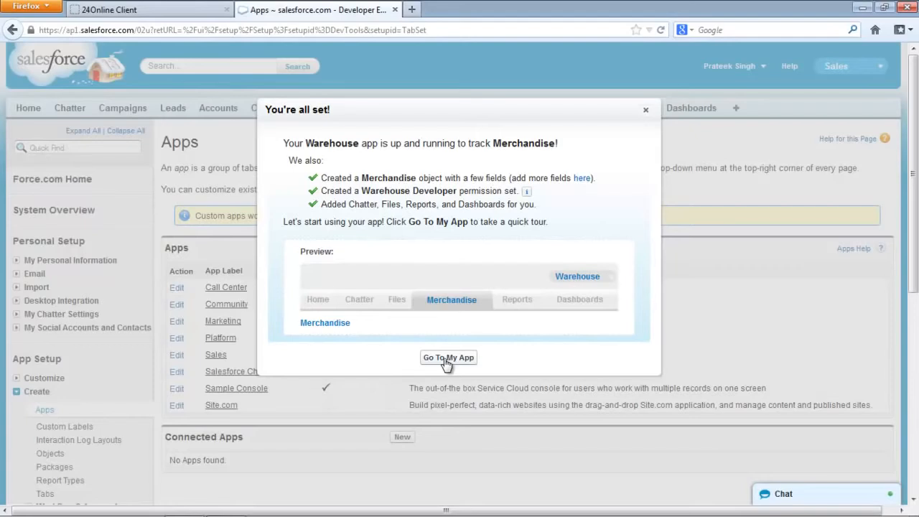
click(444, 358)
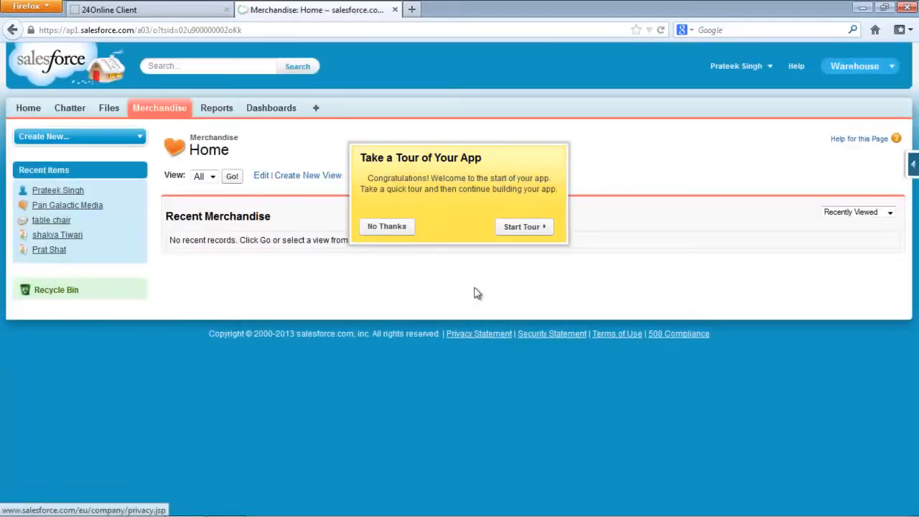
click(397, 231)
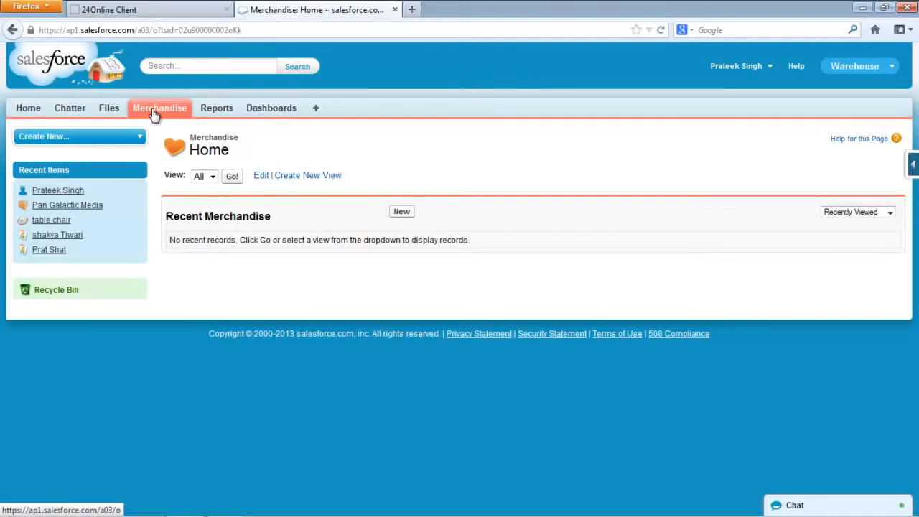
click(769, 68)
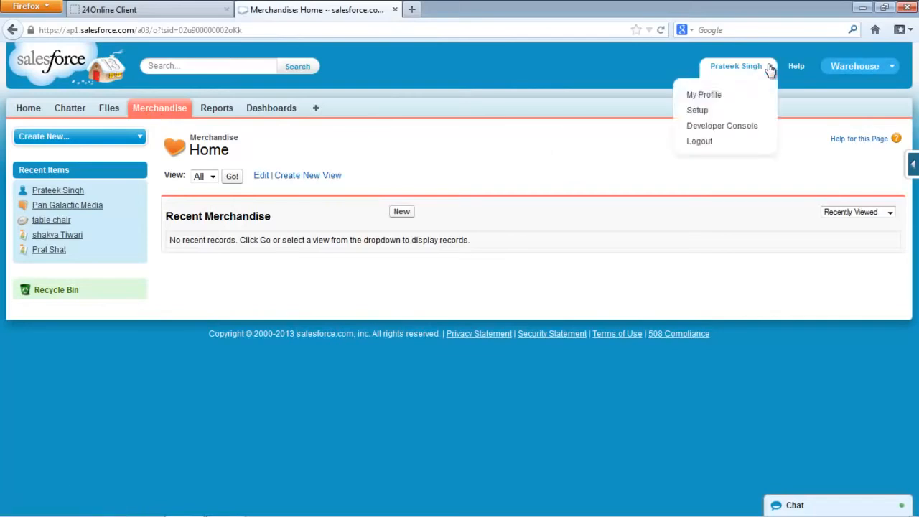
click(715, 112)
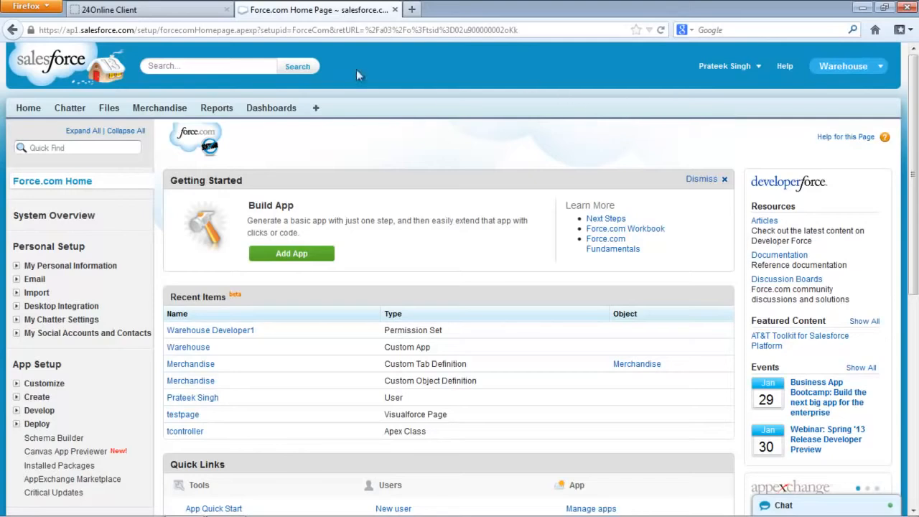
click(162, 111)
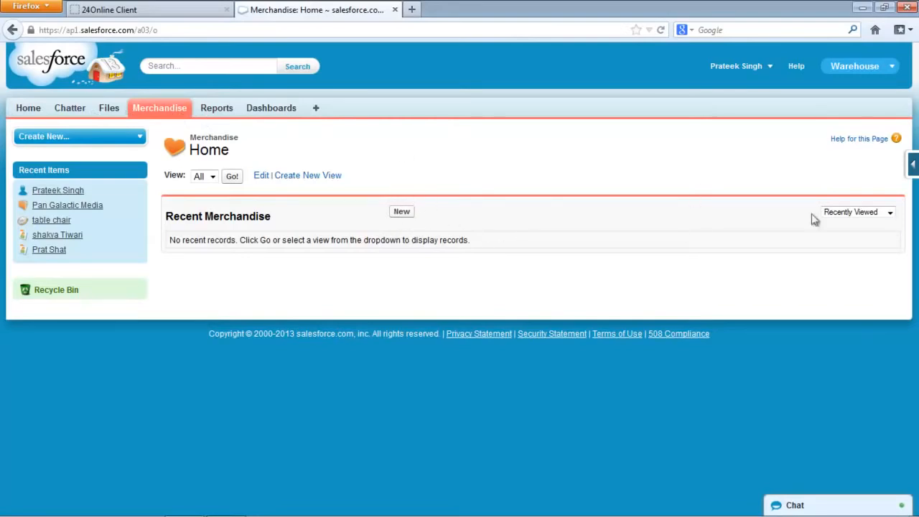
Return to setup and open the definition of the Merchandise custom object.
click(757, 66)
click(704, 113)
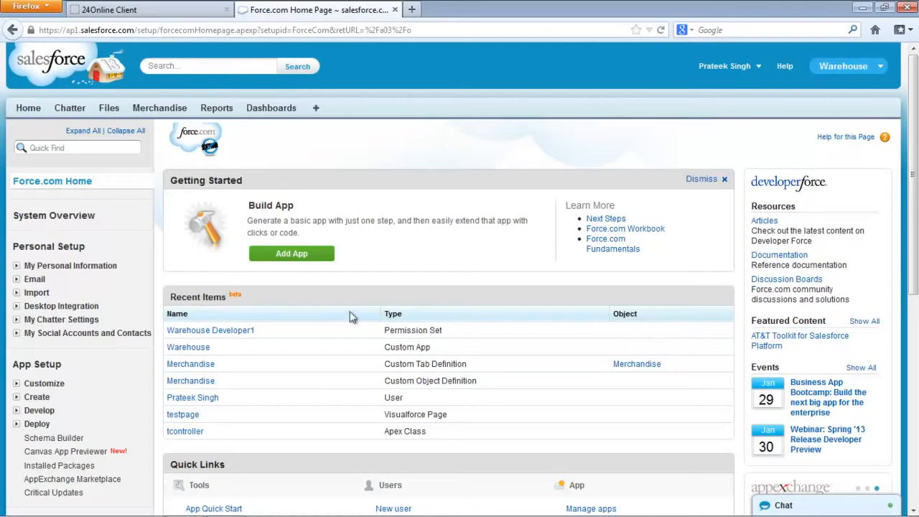
click(17, 397)
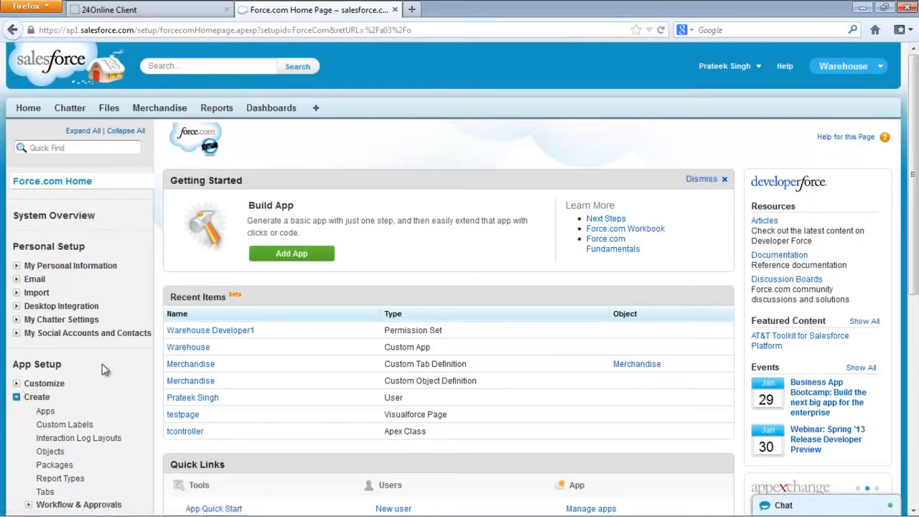
click(51, 452)
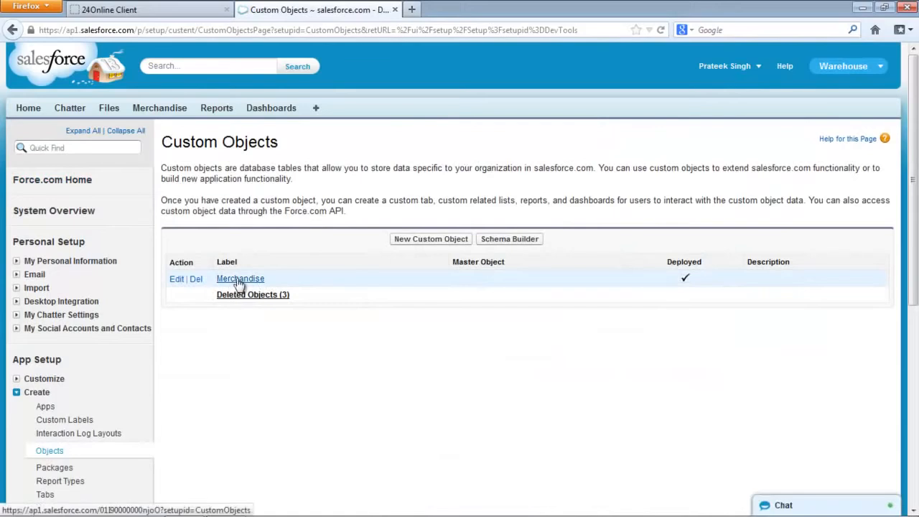
click(239, 280)
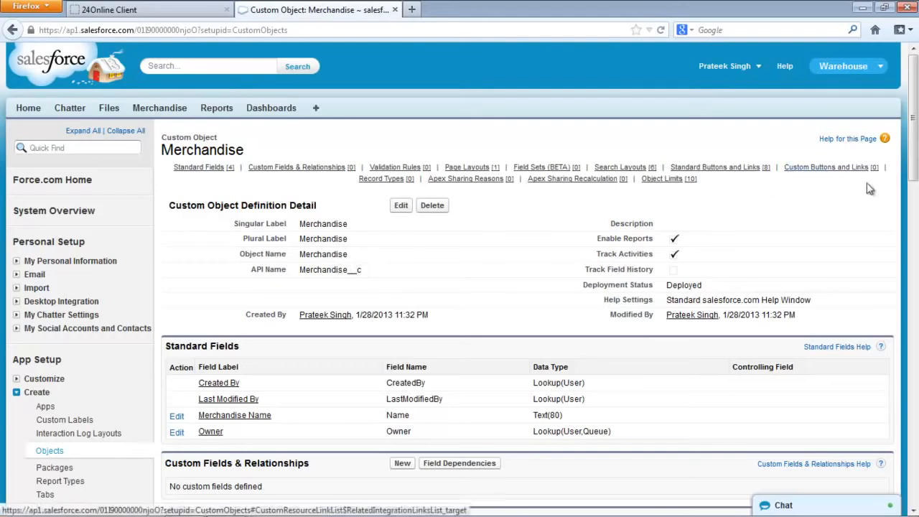
Start a new custom field on the Merchandise object with the Text Area data type and continue to its details.
drag(916, 158, 916, 265)
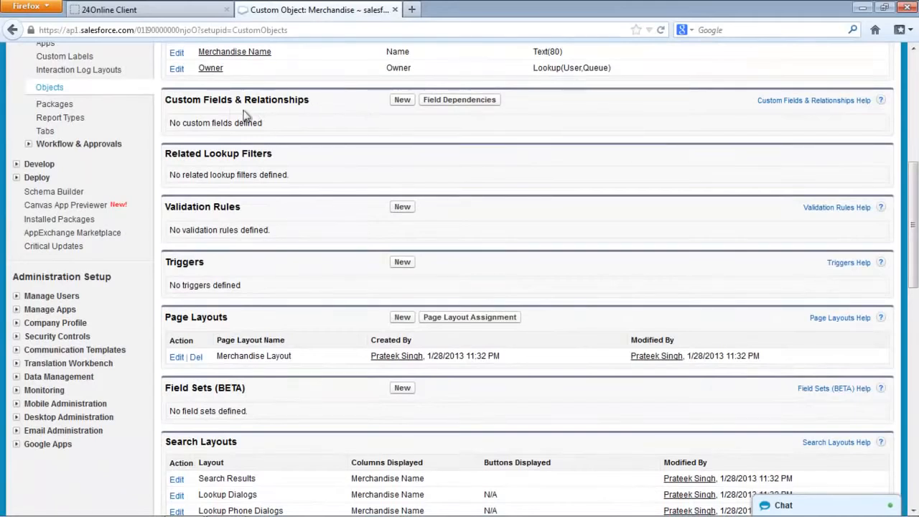
click(401, 101)
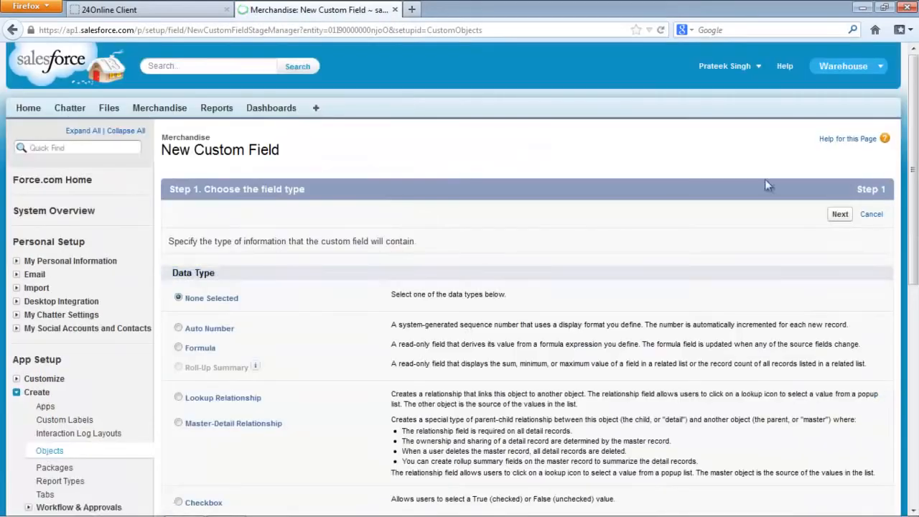
scroll(915, 267, down, 4)
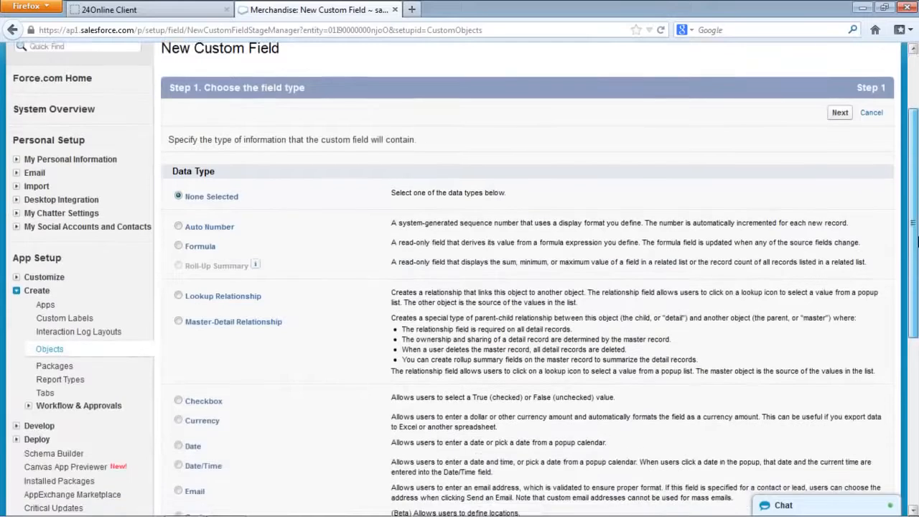
scroll(917, 267, down, 4)
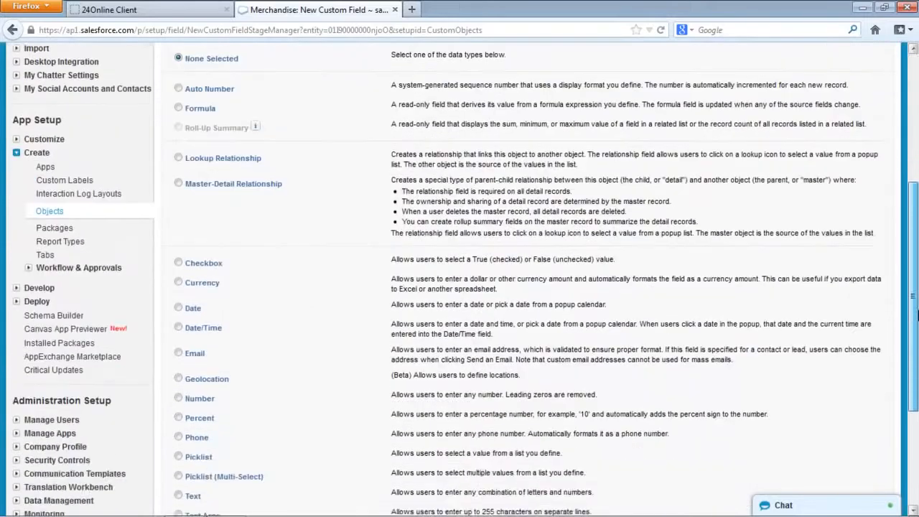
scroll(916, 267, down, 3)
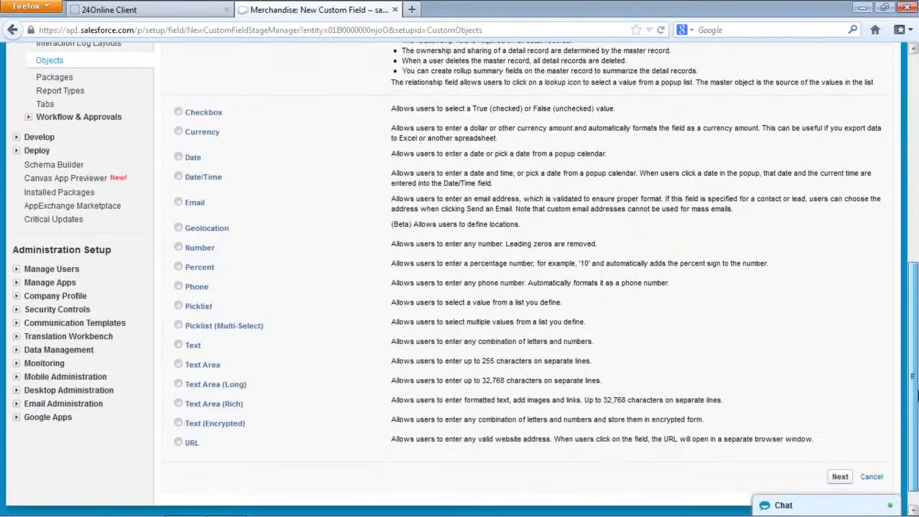
click(178, 364)
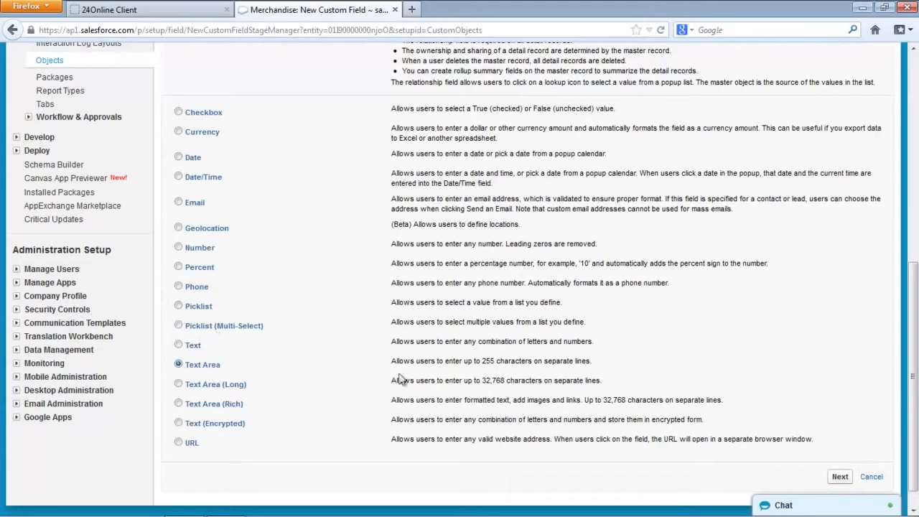
click(845, 478)
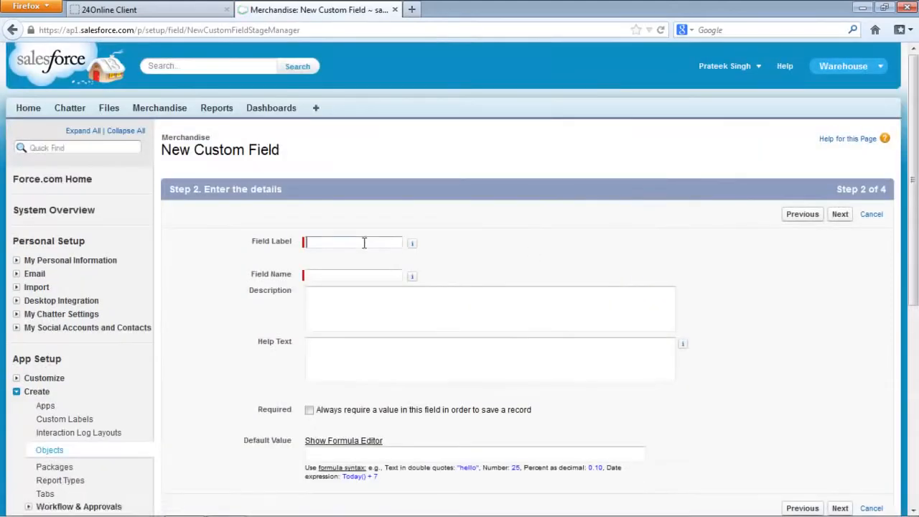
Label the text area field Description and enter "This is Description about the Inventory Items" as its description.
text(Desc)
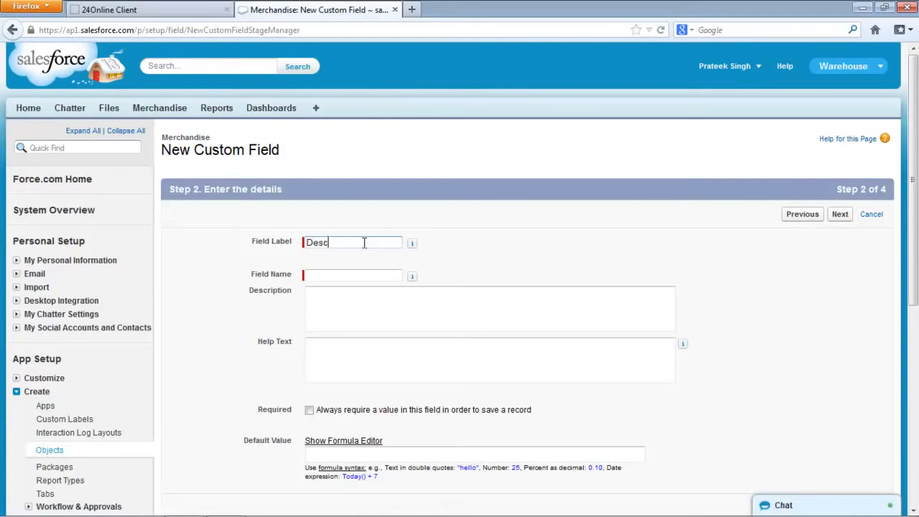
text(ription)
key(Tab)
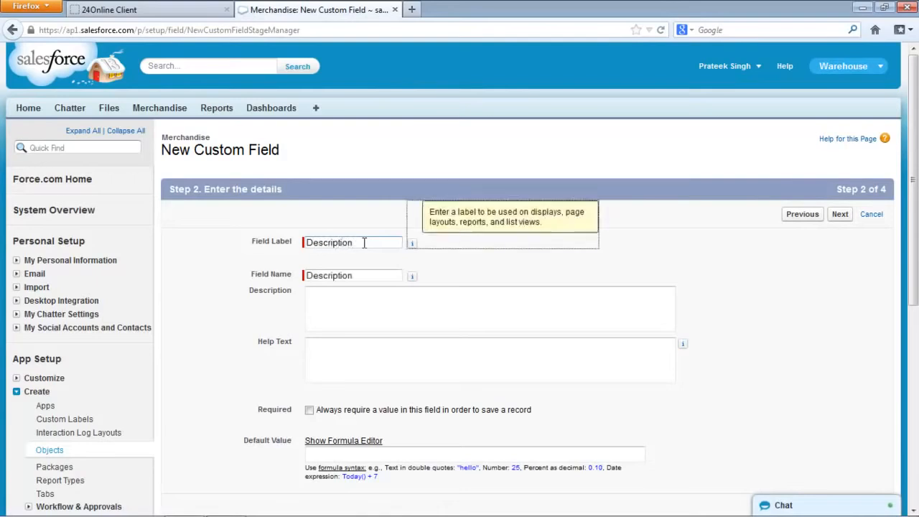
click(396, 312)
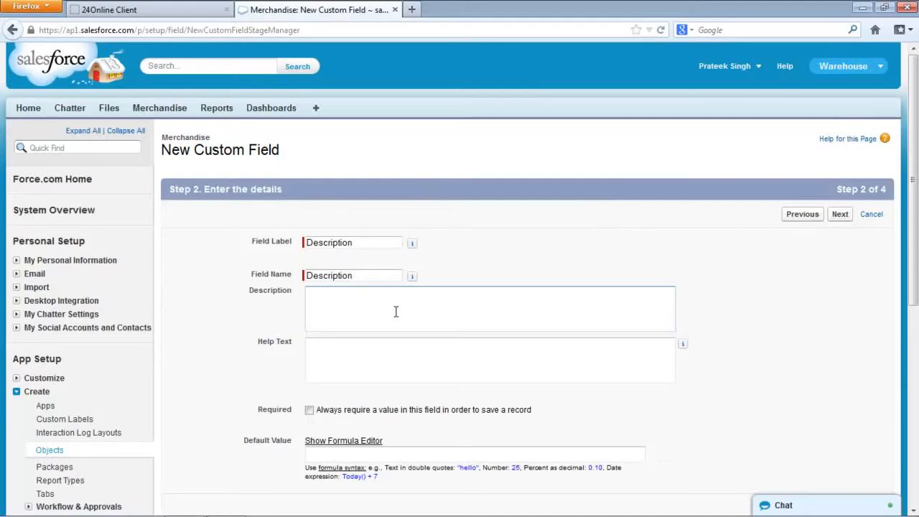
text(This is Description about the Inventory )
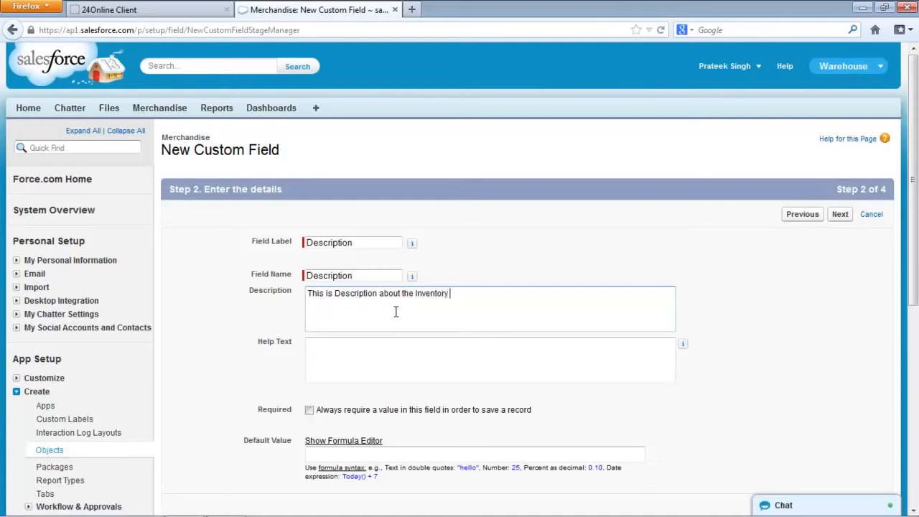
text(Items)
scroll(912, 215, down, 2)
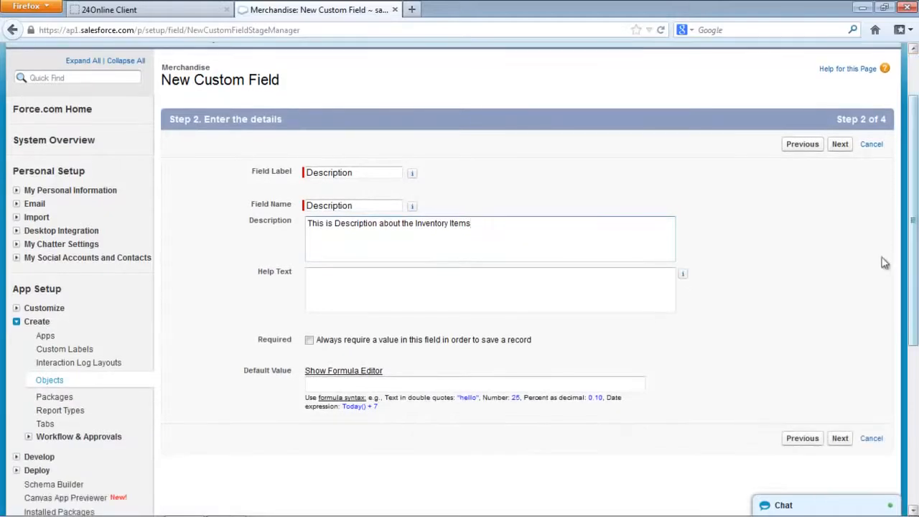
Keep the default field-level security and page layout for the Description field, save it and start another custom field.
click(840, 145)
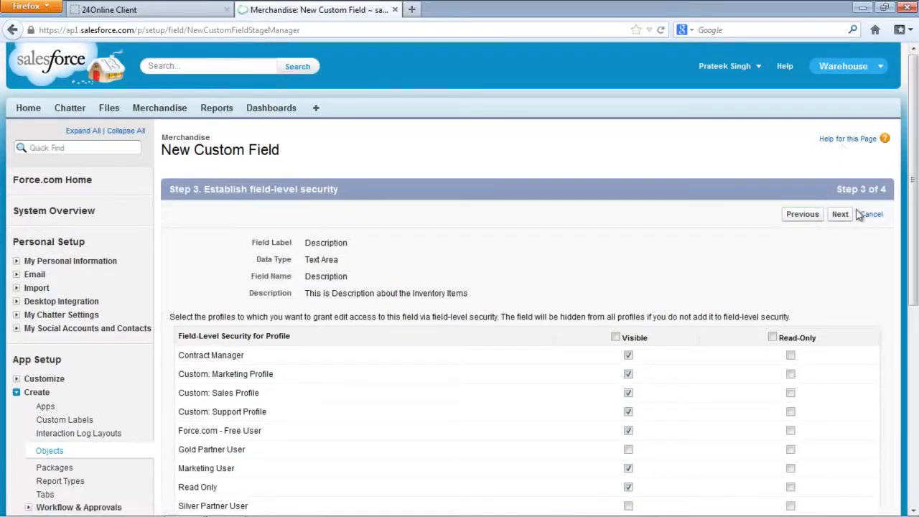
click(841, 216)
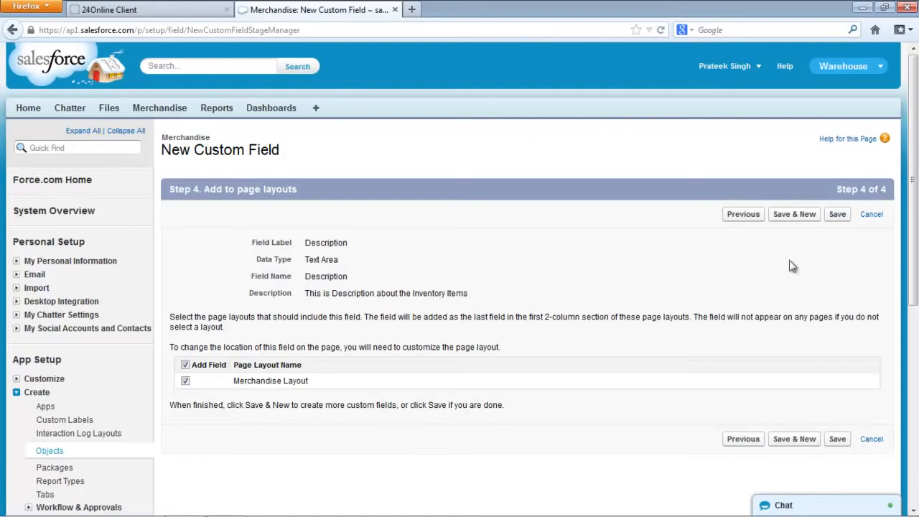
click(789, 222)
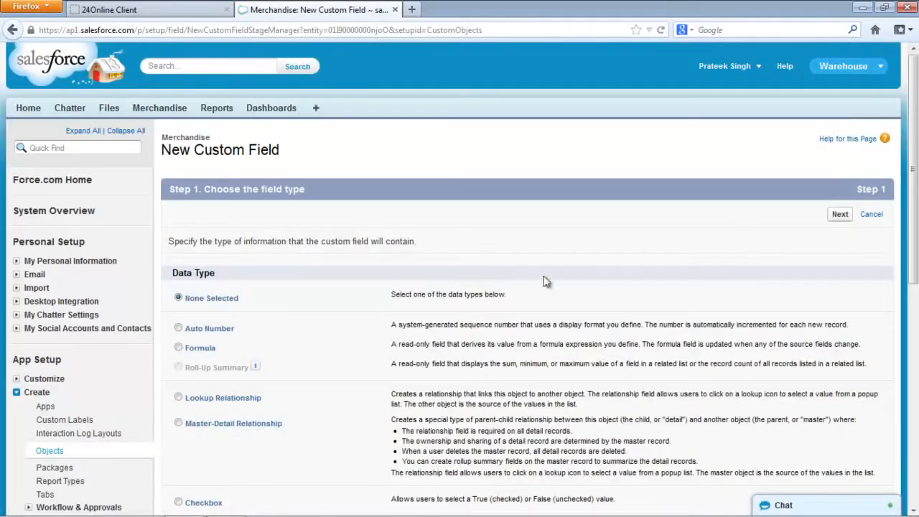
Choose the Currency data type for the new Merchandise field and continue to its details.
drag(915, 196, 917, 295)
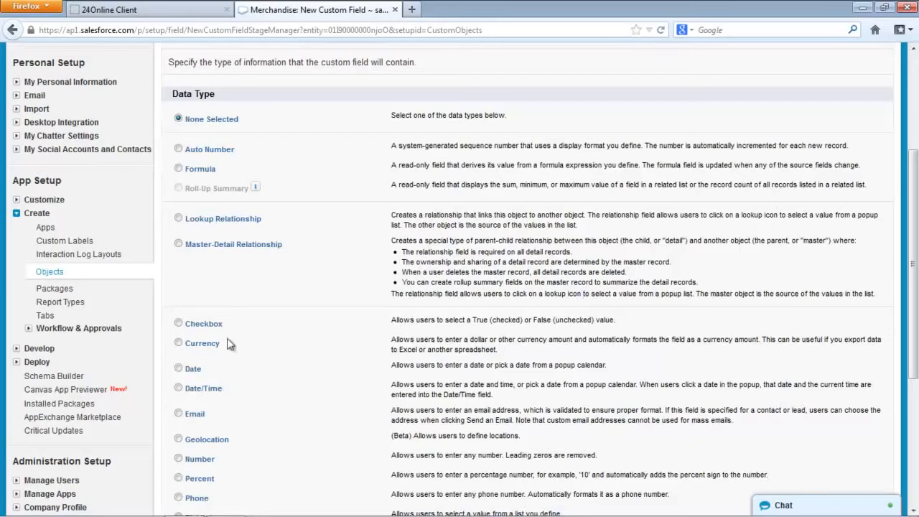
click(179, 344)
scroll(913, 323, down, 5)
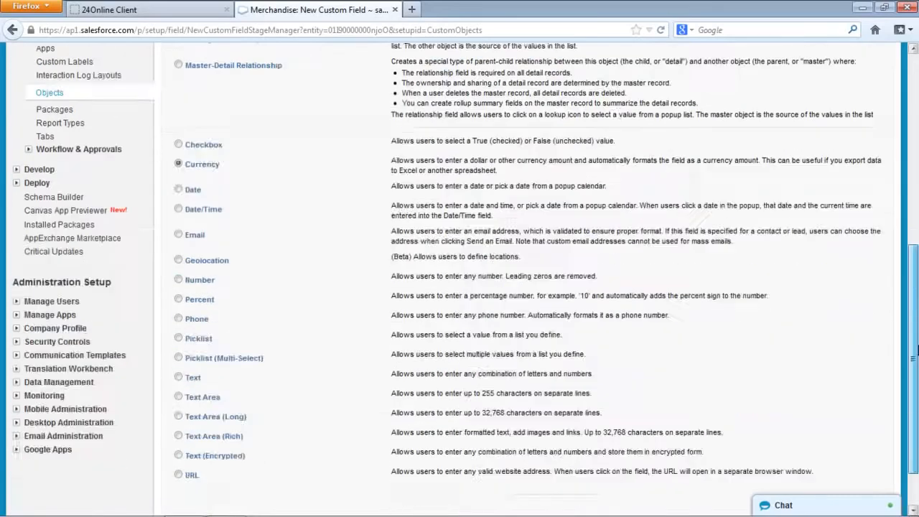
scroll(913, 359, down, 1)
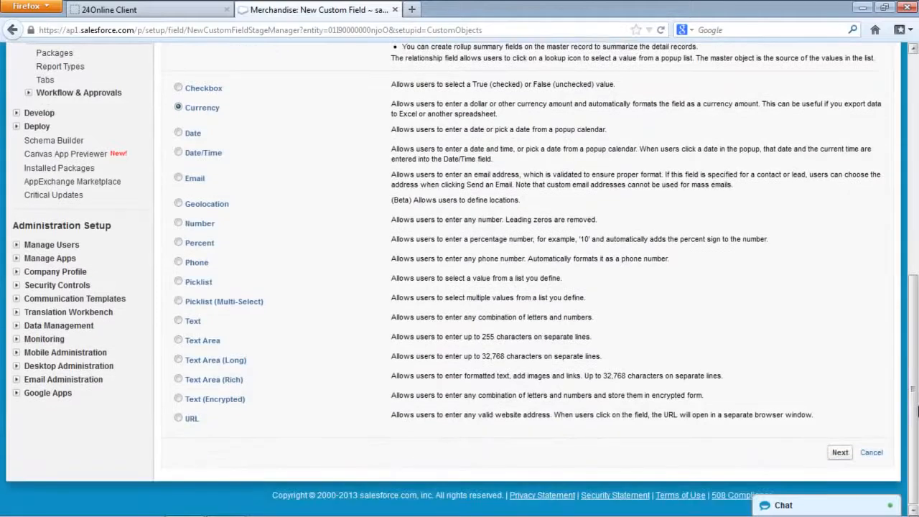
click(840, 452)
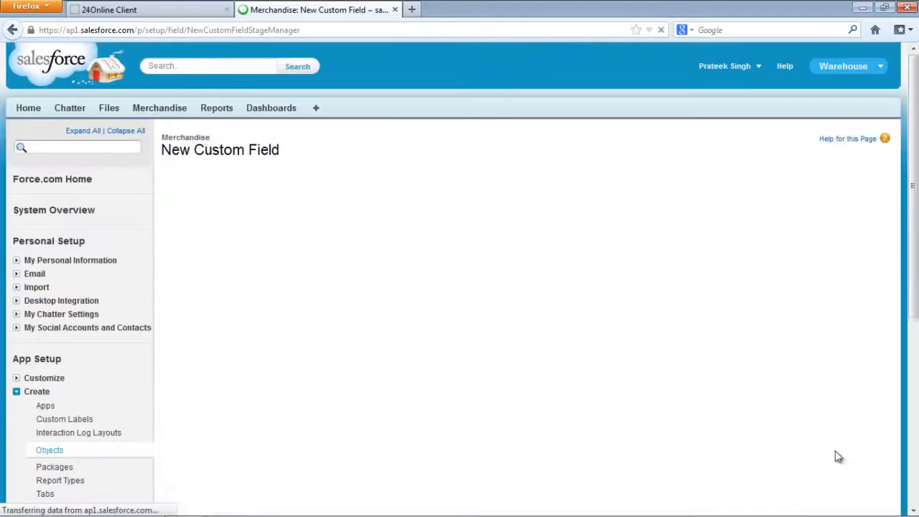
Label the currency field Price with length 16 and 2 decimal places, make it required, and continue to the page layout stage.
click(363, 241)
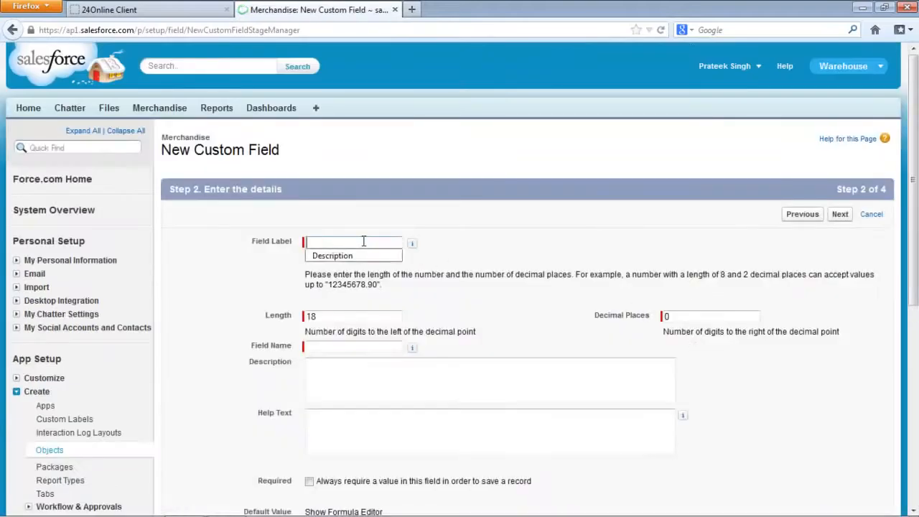
text(Price)
click(325, 316)
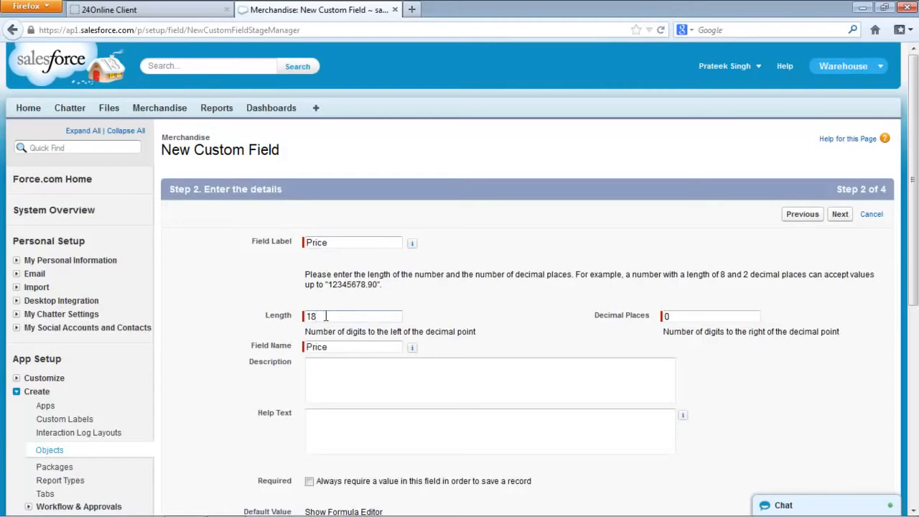
key(Tab)
scroll(916, 268, down, 3)
scroll(916, 268, down, 3)
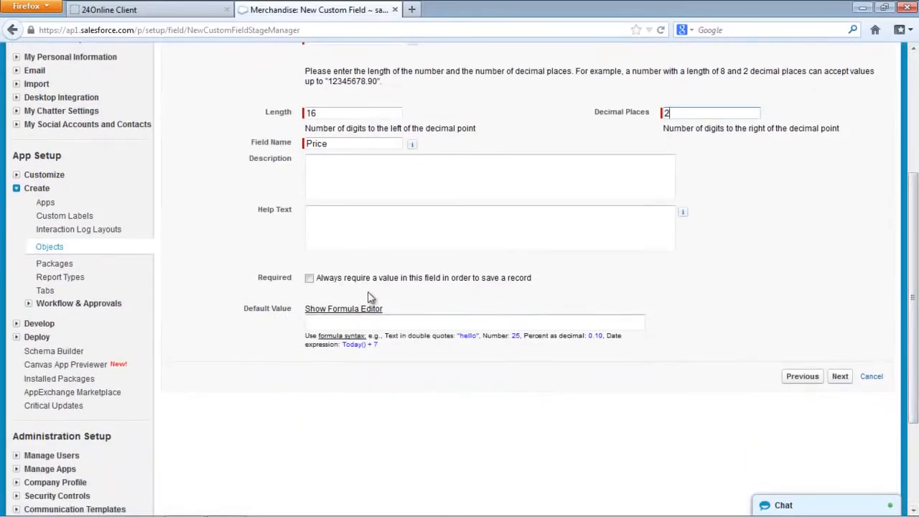
click(310, 278)
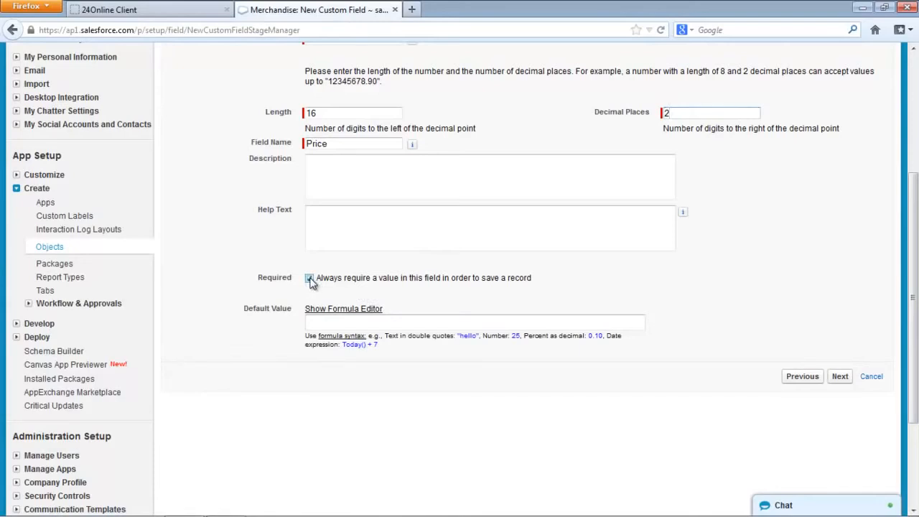
click(841, 376)
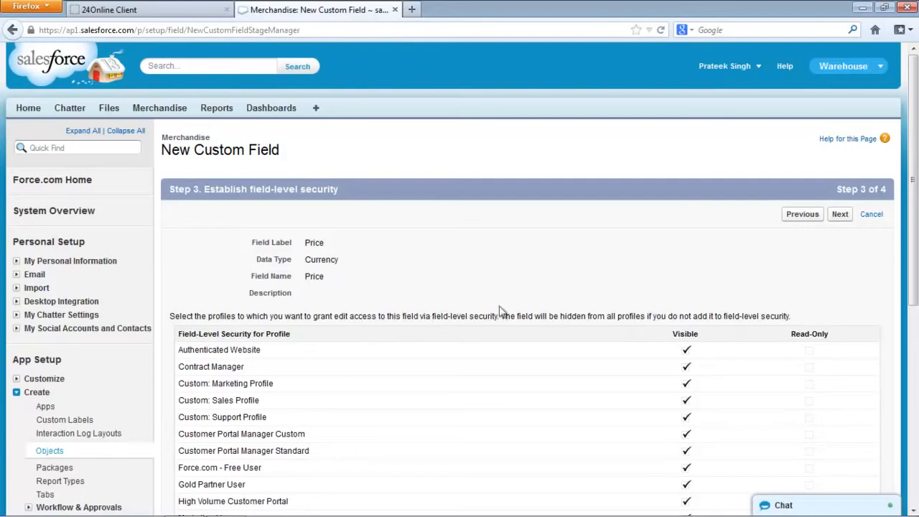
click(841, 217)
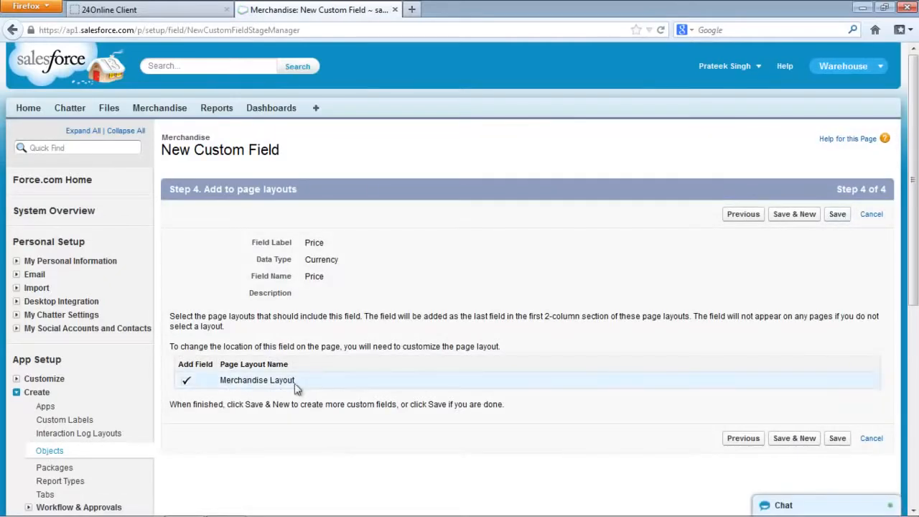
Open Merchandise in a separate browser tab, start a new record to check which fields its form offers, and return to the field setup.
right_click(159, 115)
click(191, 120)
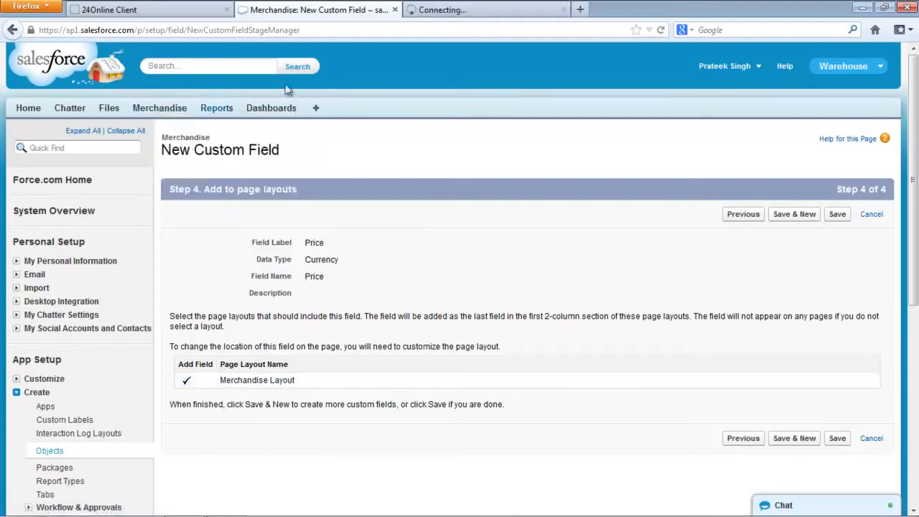
click(521, 3)
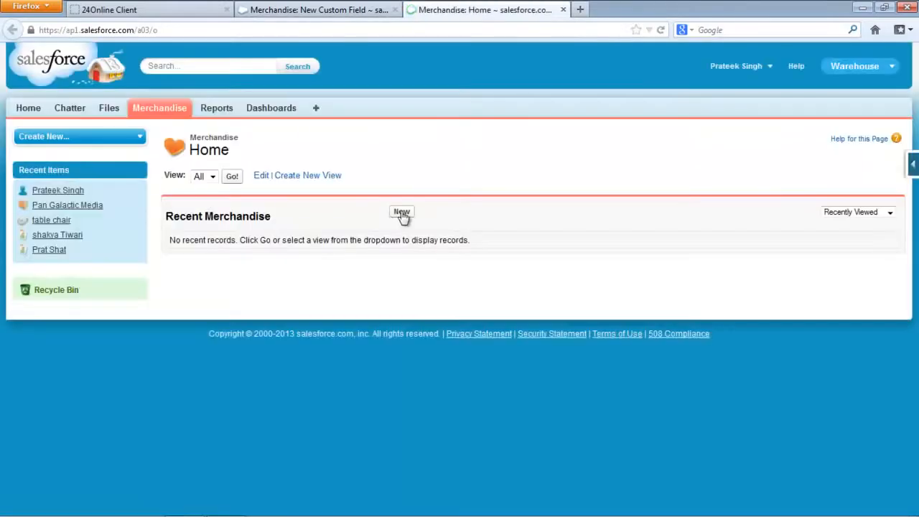
click(401, 212)
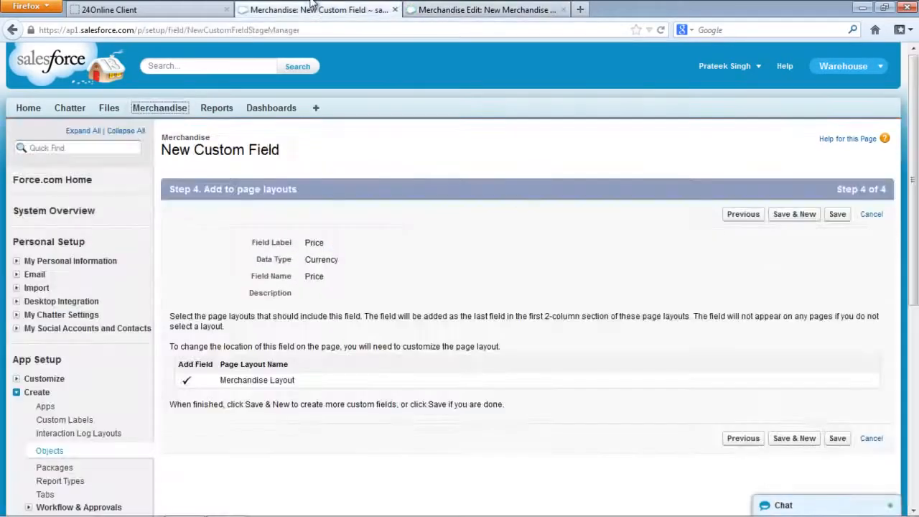
click(318, 9)
click(496, 5)
key(F5)
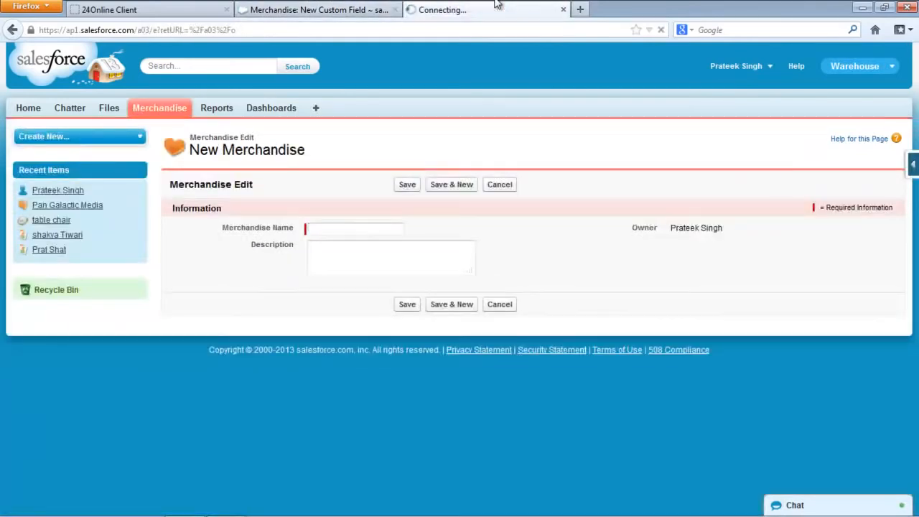
click(332, 7)
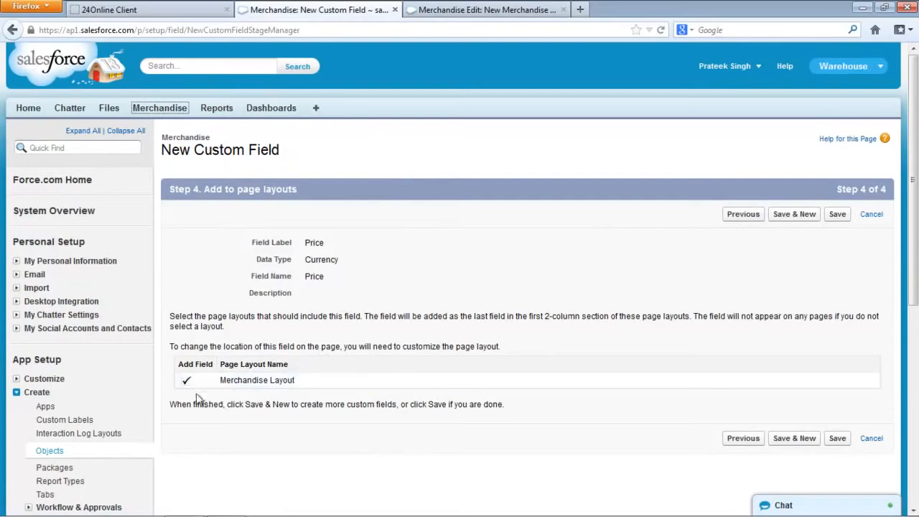
Save the Price field, start another custom field, and reload the New Merchandise form to check for Price.
click(797, 216)
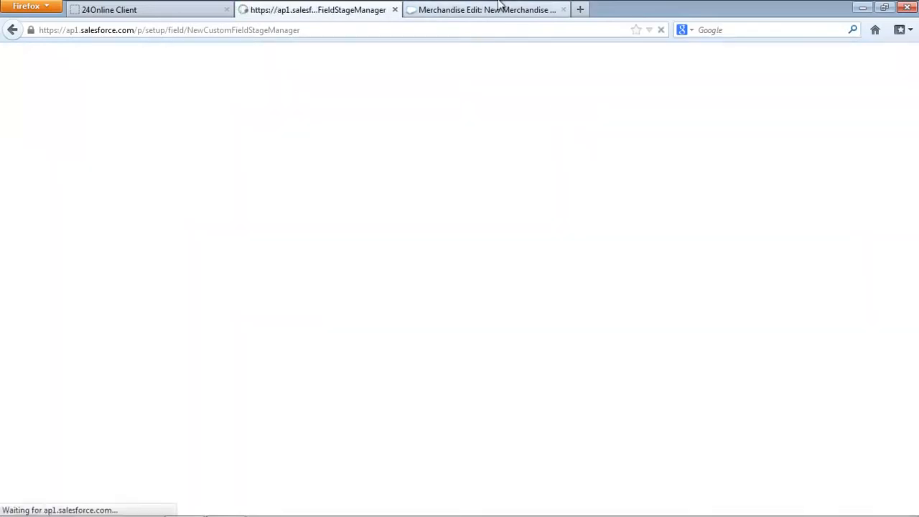
click(502, 8)
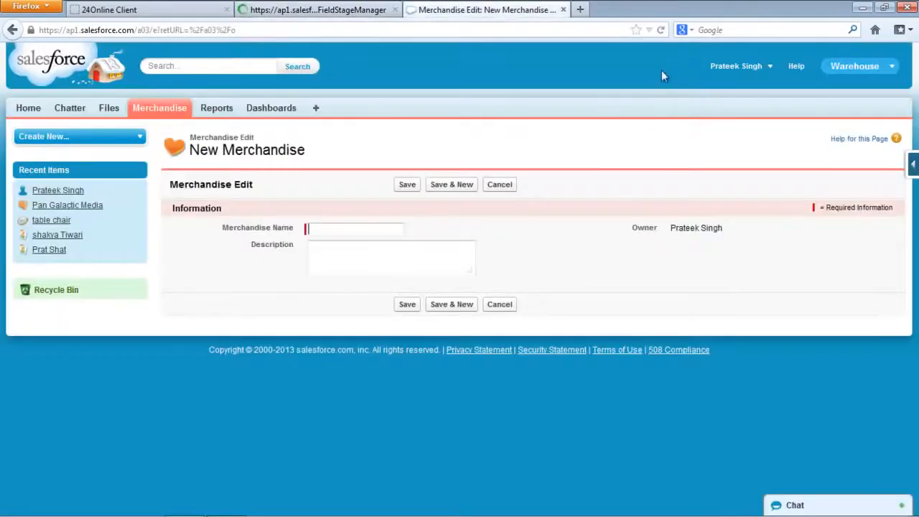
click(659, 30)
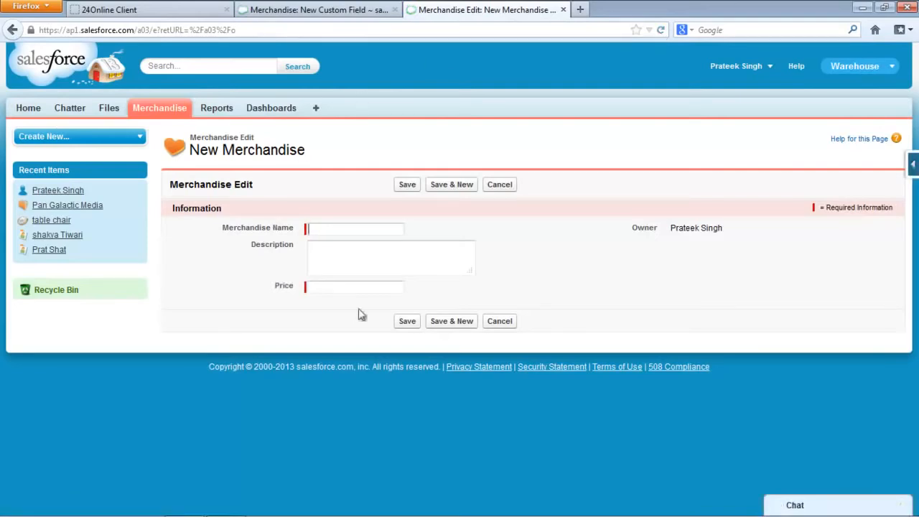
Choose the Number data type for the next custom field, continue to its details, and close the New Merchandise browser tab.
click(318, 9)
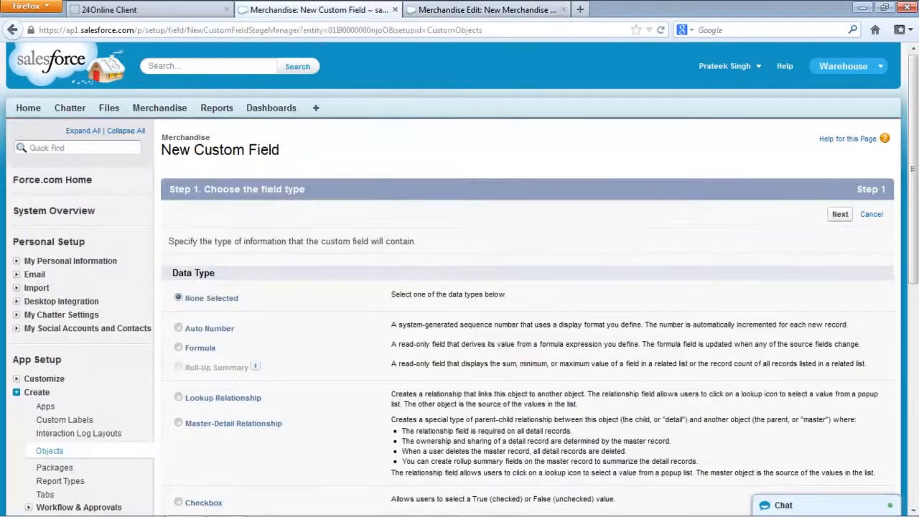
scroll(916, 262, down, 3)
drag(915, 262, 916, 411)
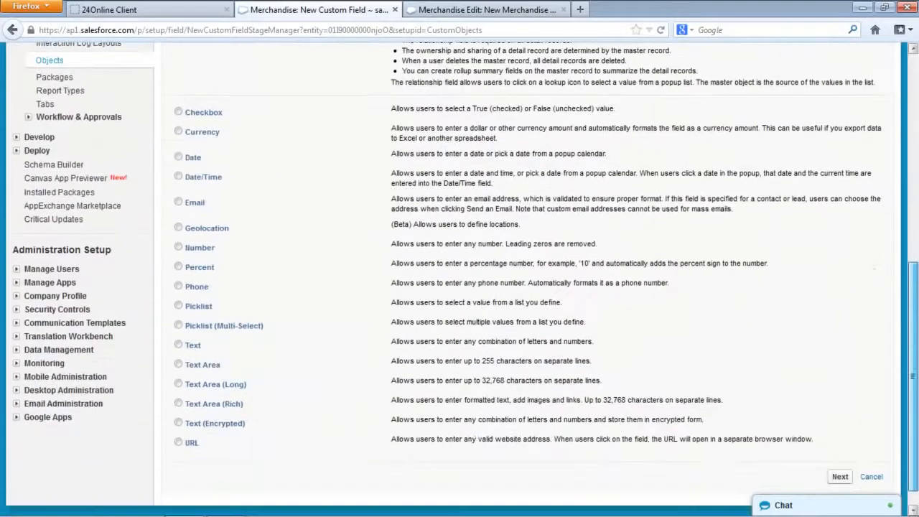
click(178, 247)
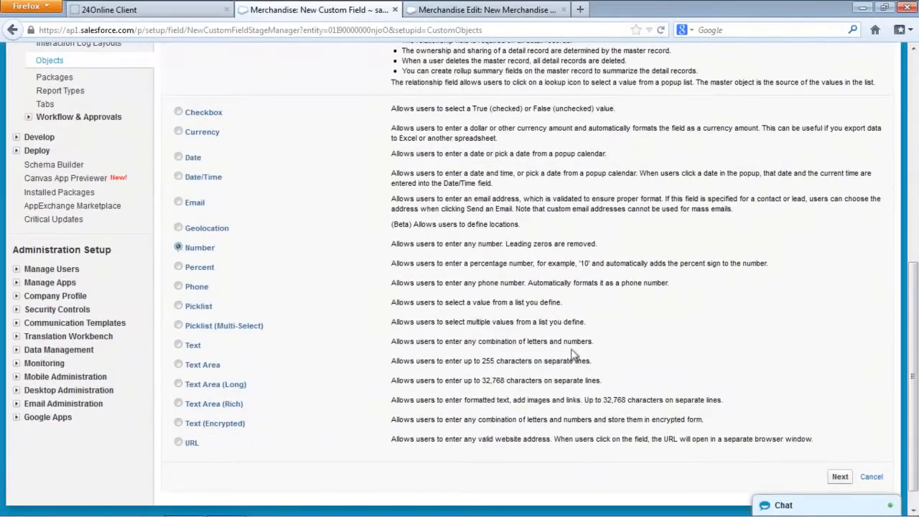
click(846, 476)
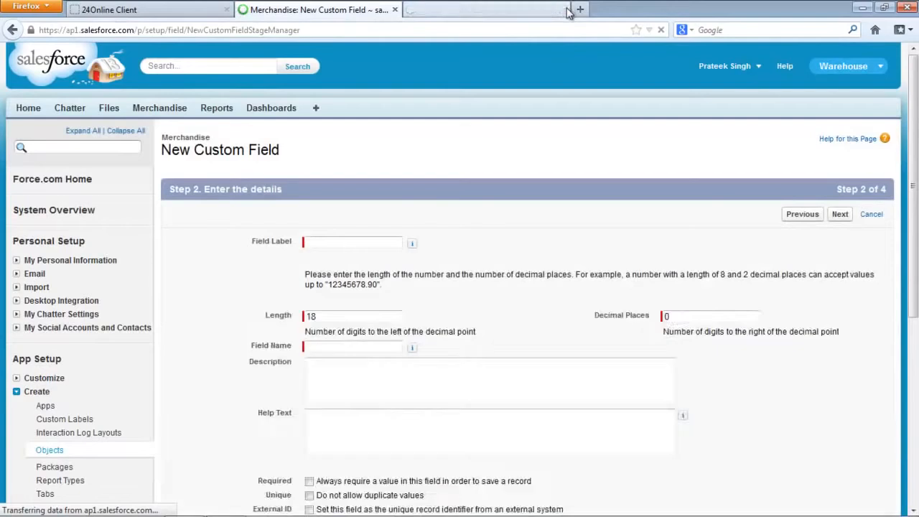
click(566, 10)
Label the new number field Total Inventory, correcting the label's first letter to a capital T.
click(363, 241)
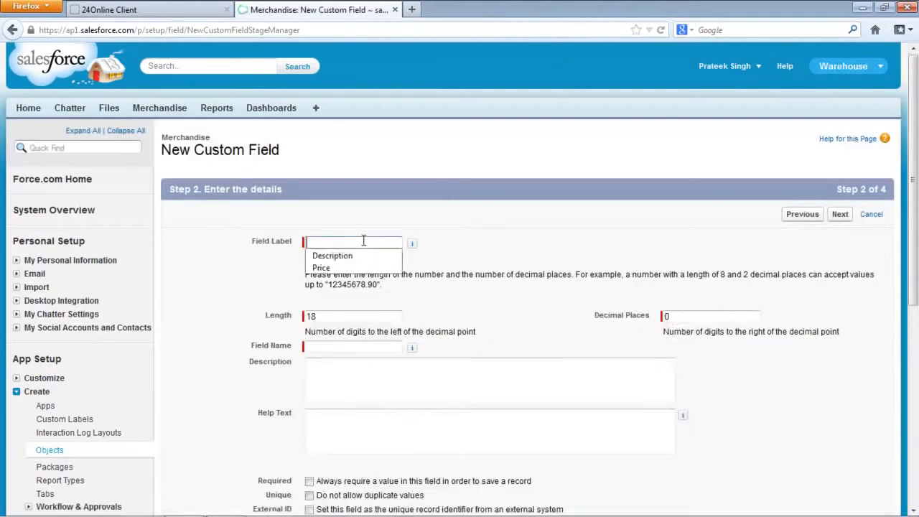
text(total Inventor)
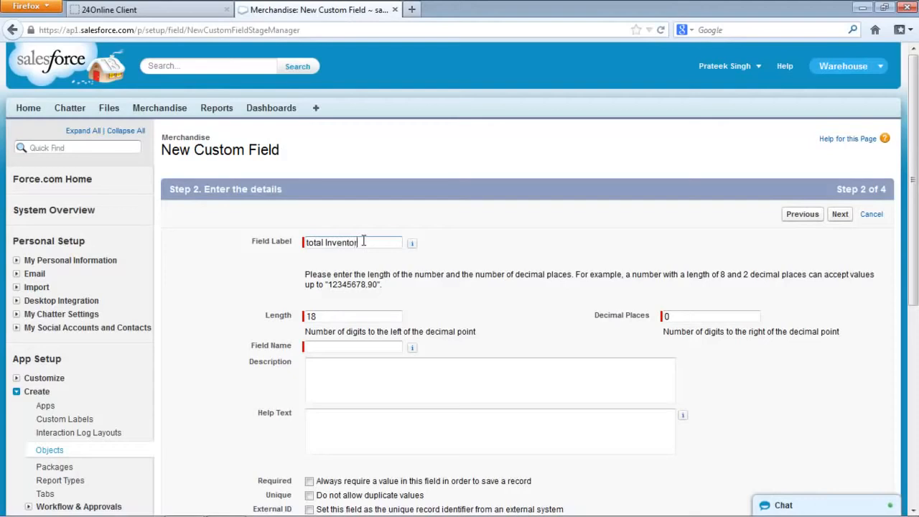
text(y)
key(Tab)
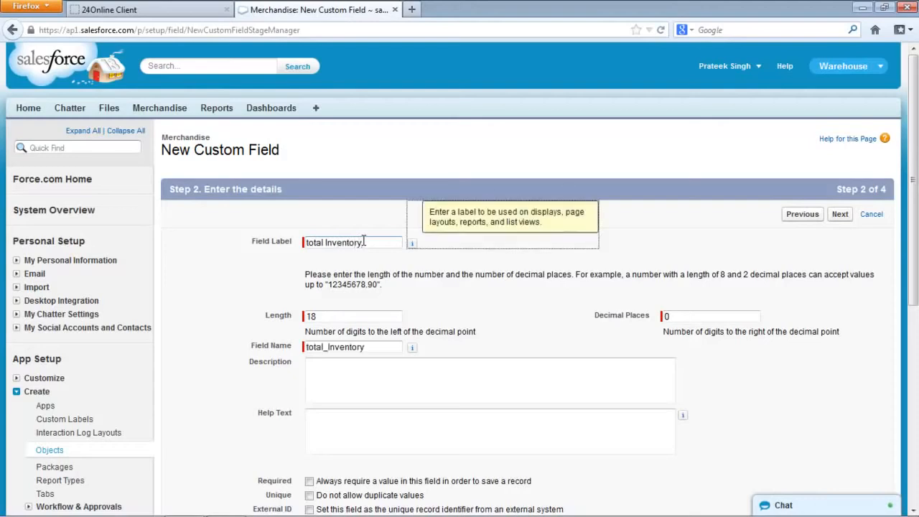
click(306, 243)
key(Delete)
text(T)
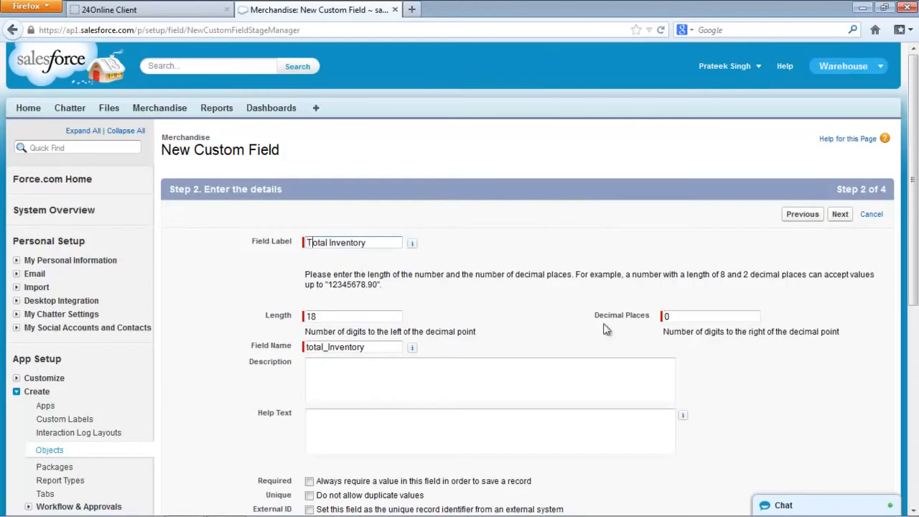
Make the Total Inventory field required, accept the default field-level security and page layout, and save the field.
scroll(917, 223, down, 4)
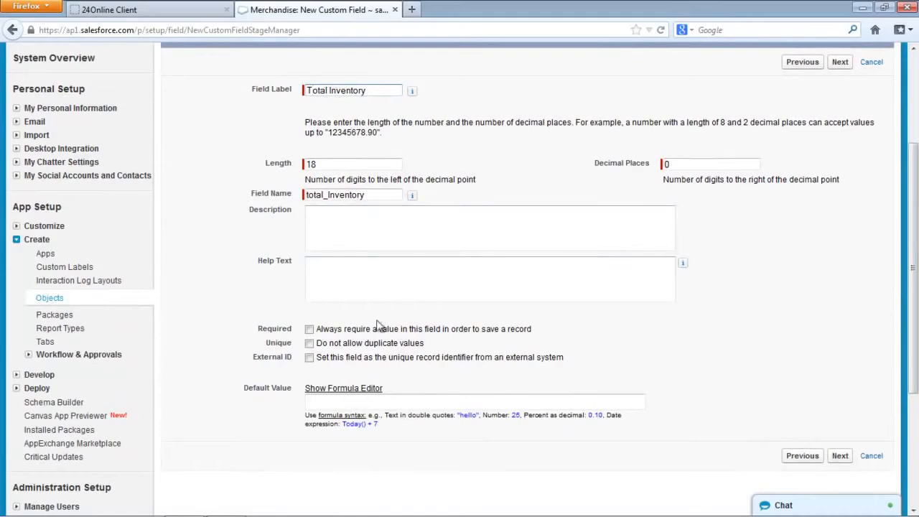
click(310, 329)
click(845, 458)
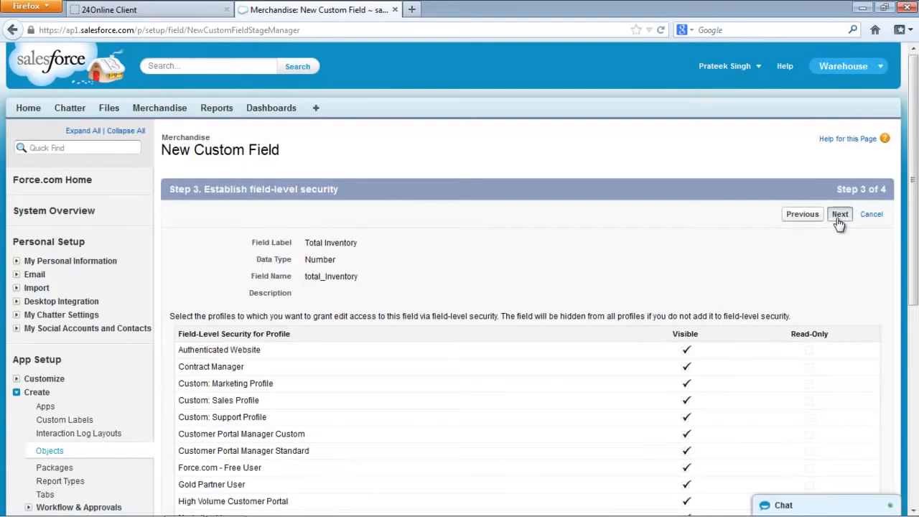
click(839, 215)
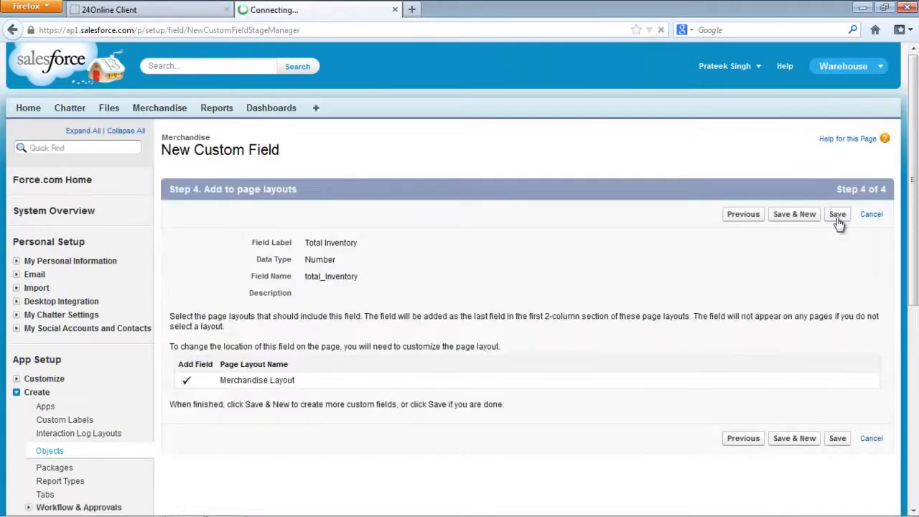
click(838, 222)
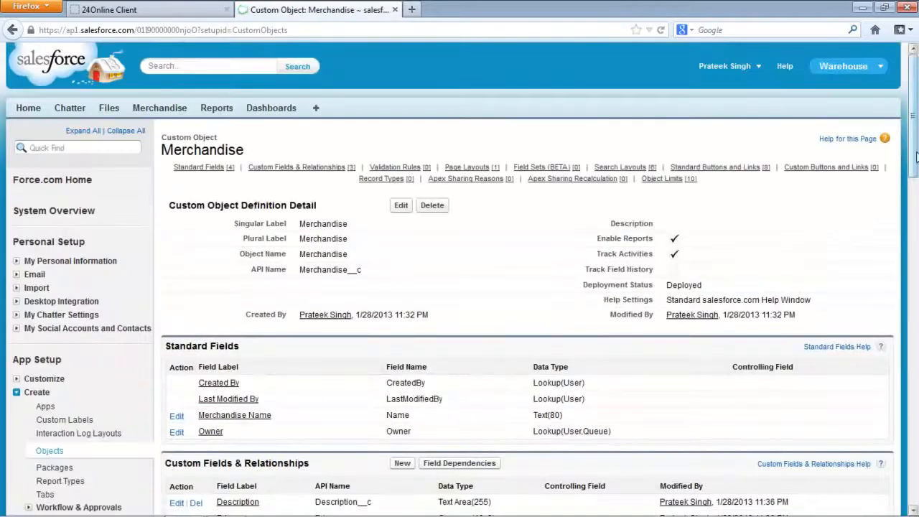
Review the Merchandise object's custom fields, open Merchandise in a separate browser tab, and start a new record.
scroll(911, 219, down, 5)
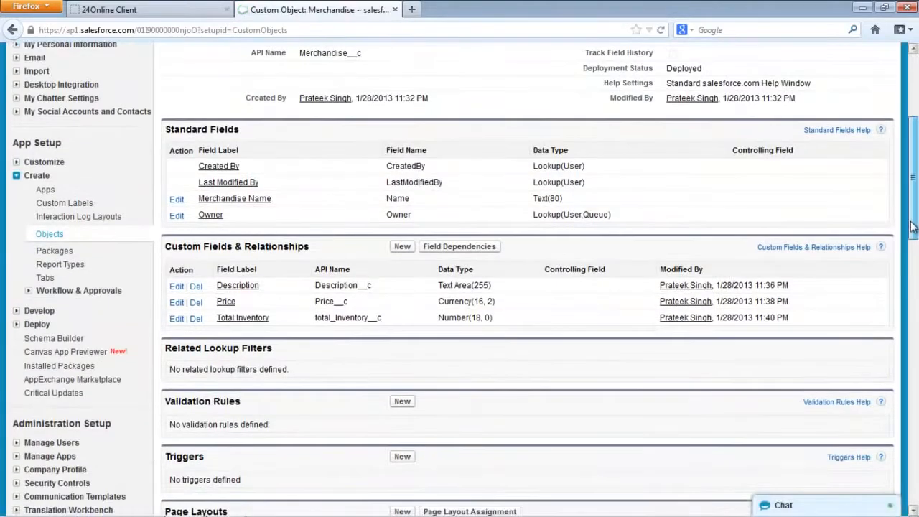
scroll(912, 219, down, 1)
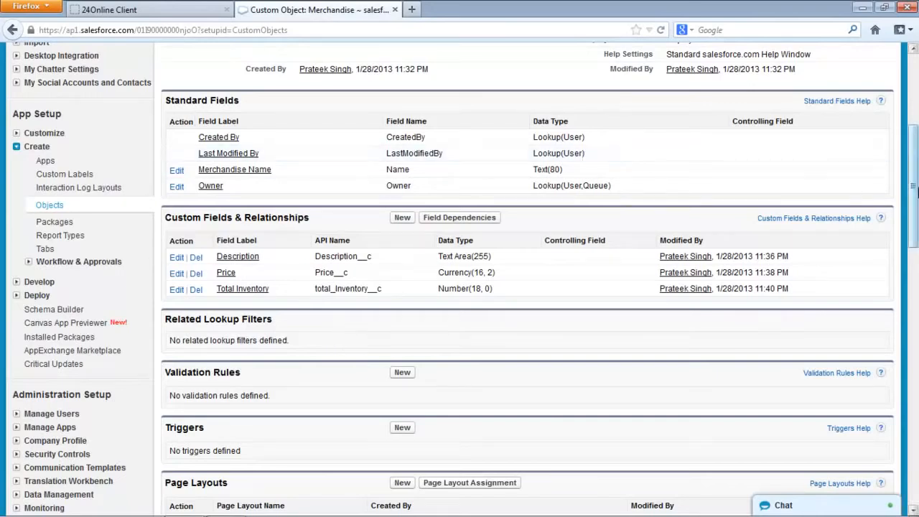
scroll(915, 119, up, 4)
scroll(915, 118, up, 2)
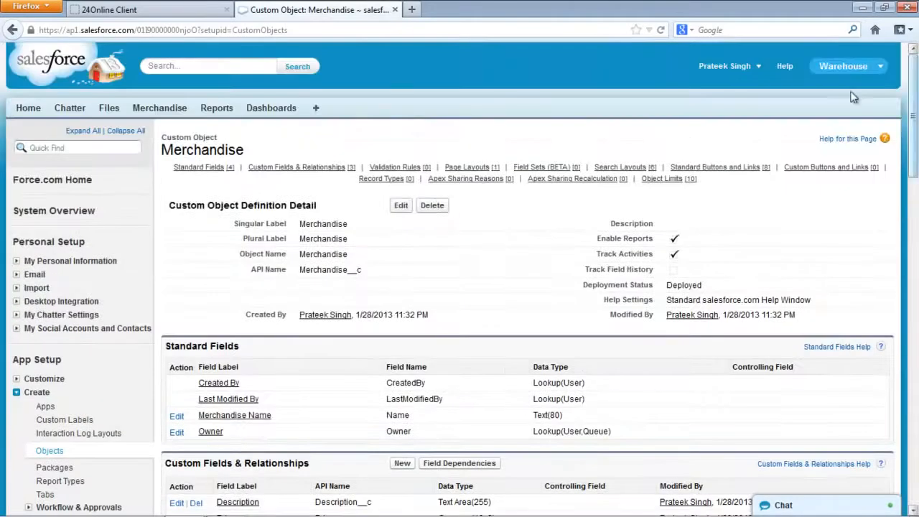
right_click(174, 113)
click(201, 119)
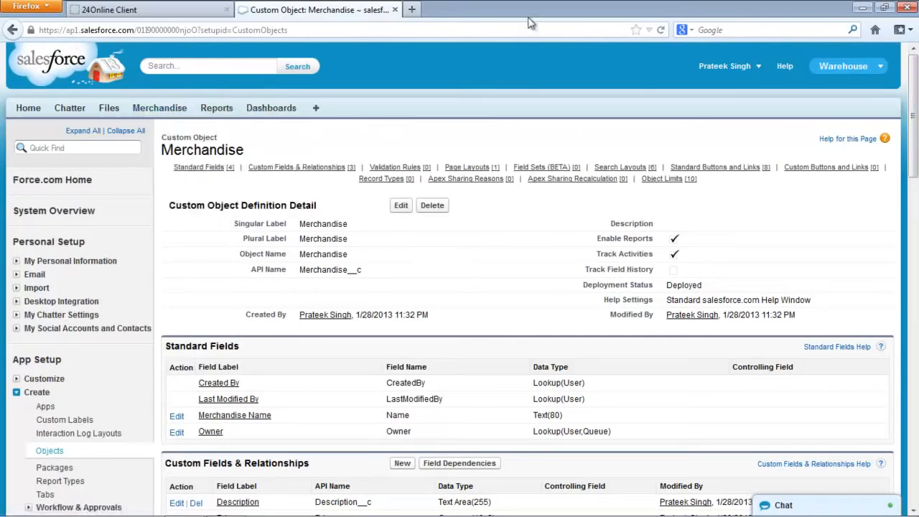
click(486, 8)
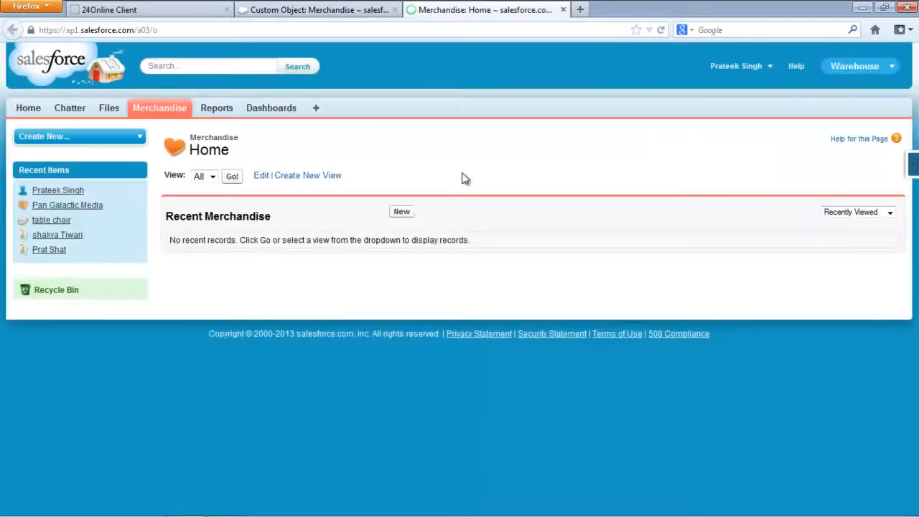
click(404, 211)
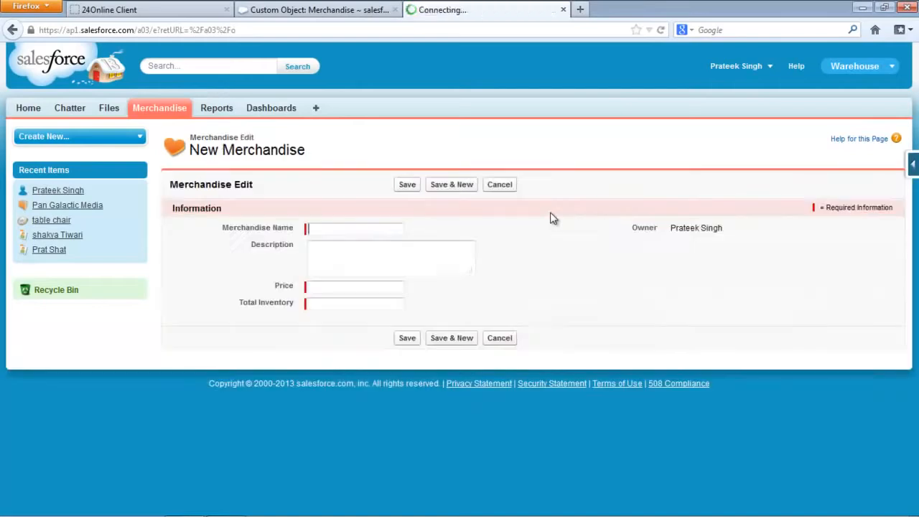
Enter merchandise Wee Jet with description "A small Plane", price 9.99 and total inventory 2000, saving it and starting another record.
text(Wee)
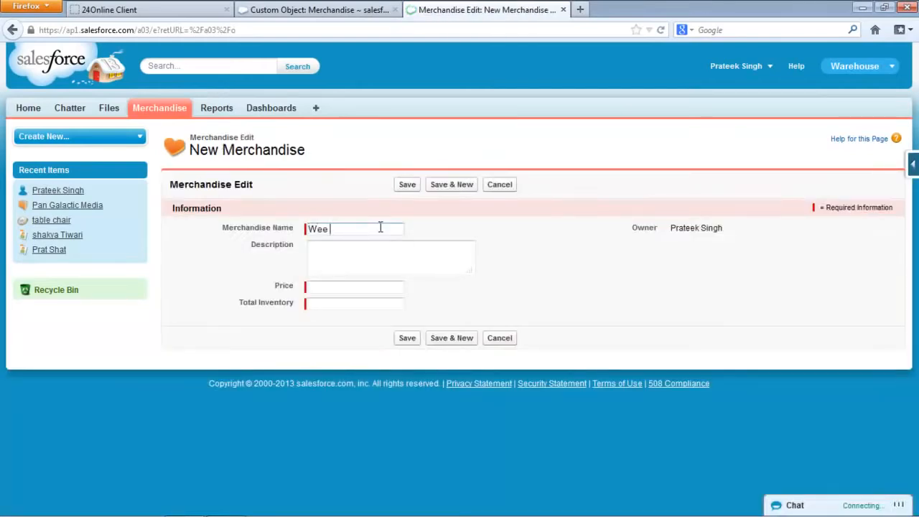
text( Jet)
key(Tab)
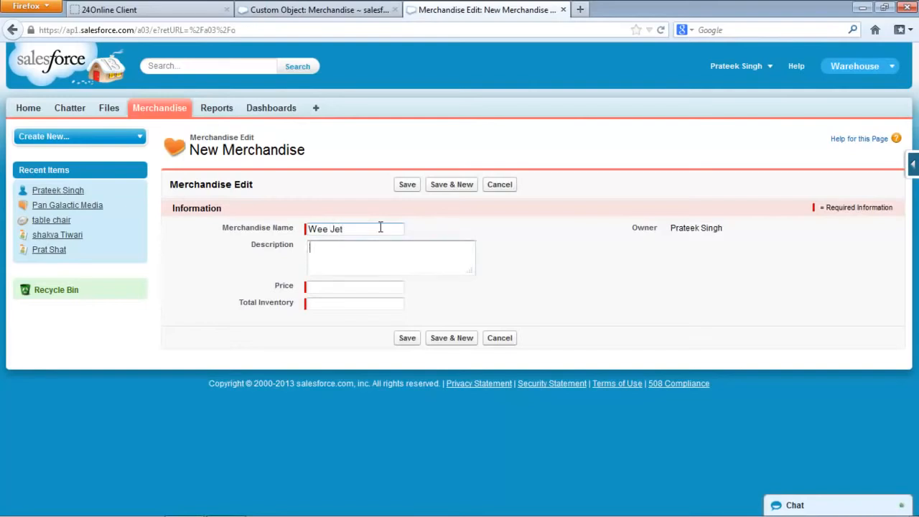
text(A small Plane)
key(Tab)
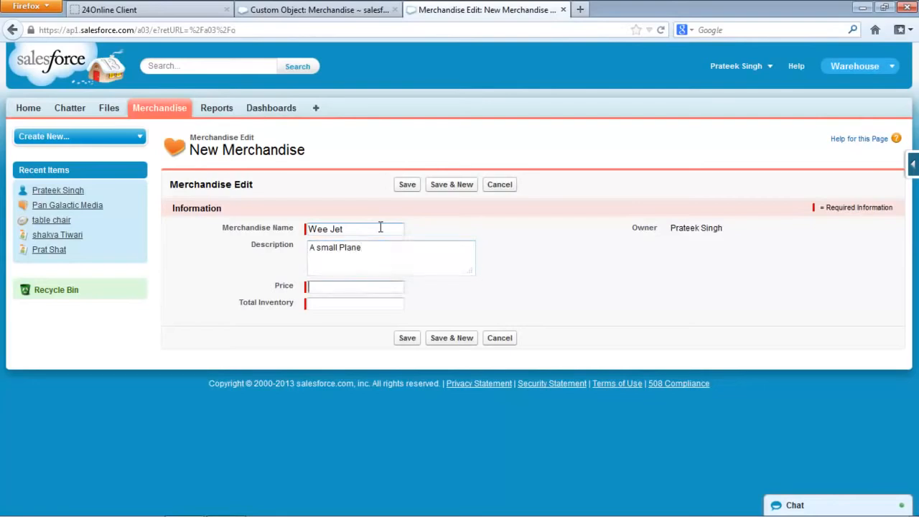
text(9.99)
click(348, 309)
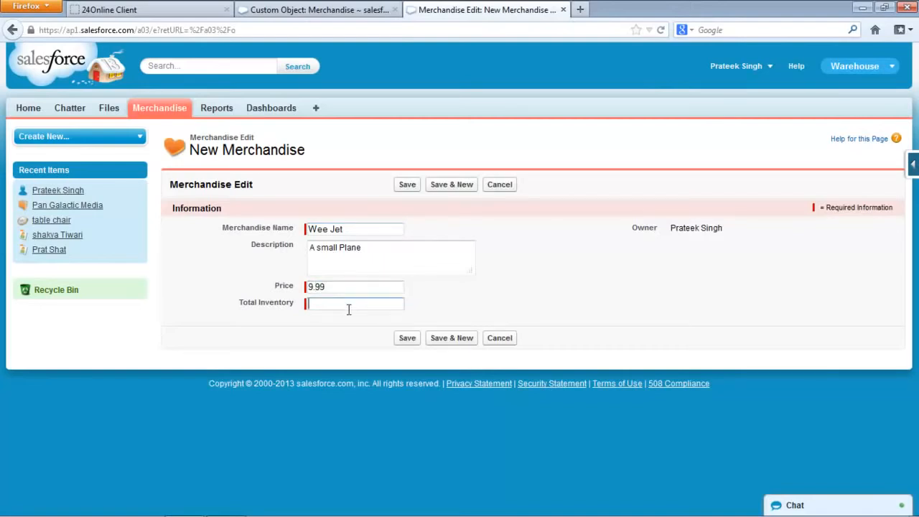
text(2000)
click(450, 338)
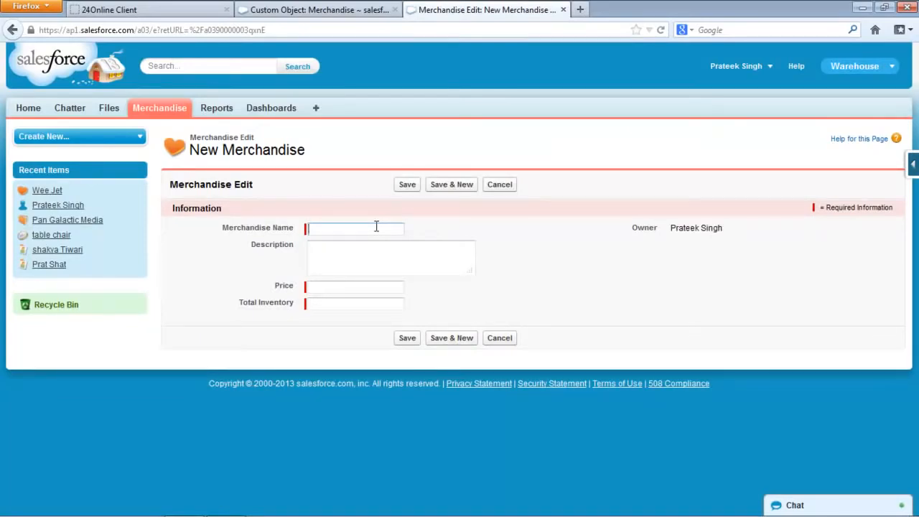
Enter merchandise Abc Jet with price 8 and total inventory 1500, saving it and starting another record.
text(Abc Jet)
key(Tab)
key(Tab)
text(8)
click(366, 307)
text(1500)
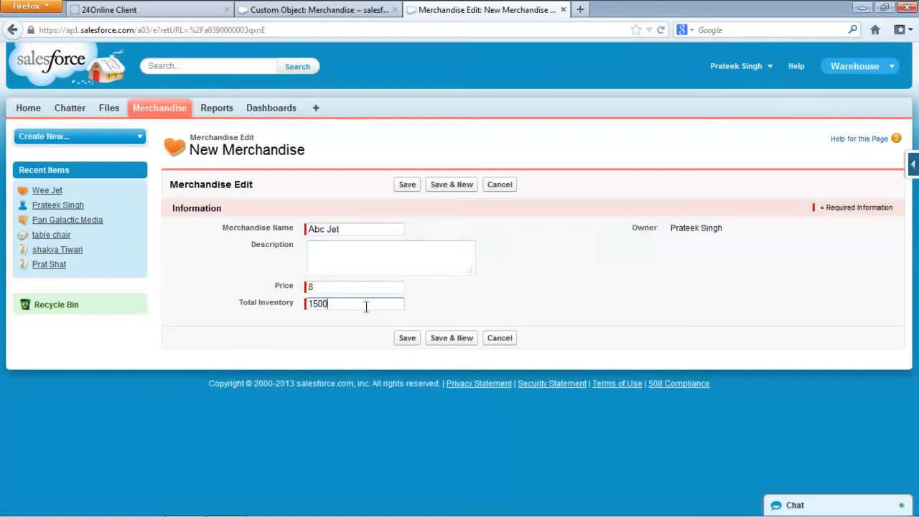
click(452, 339)
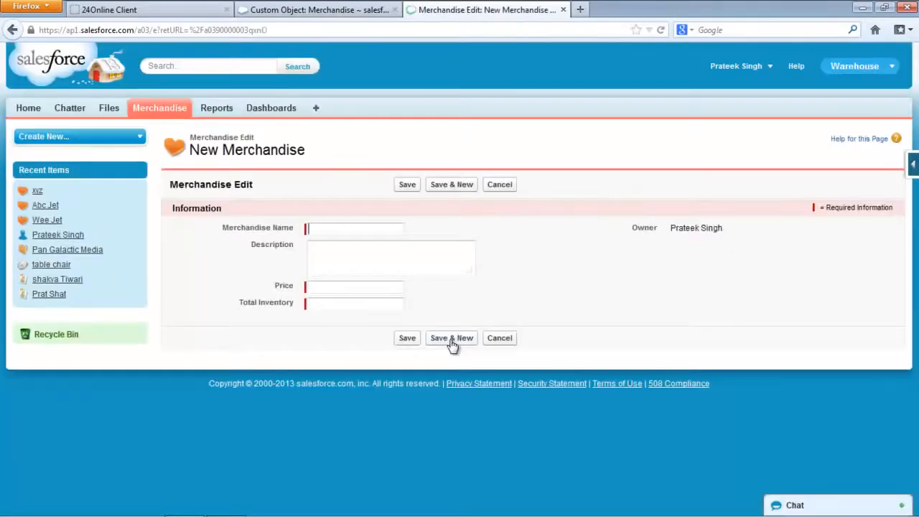
Close the New Merchandise browser tab and start a new custom object from the custom objects list.
click(564, 10)
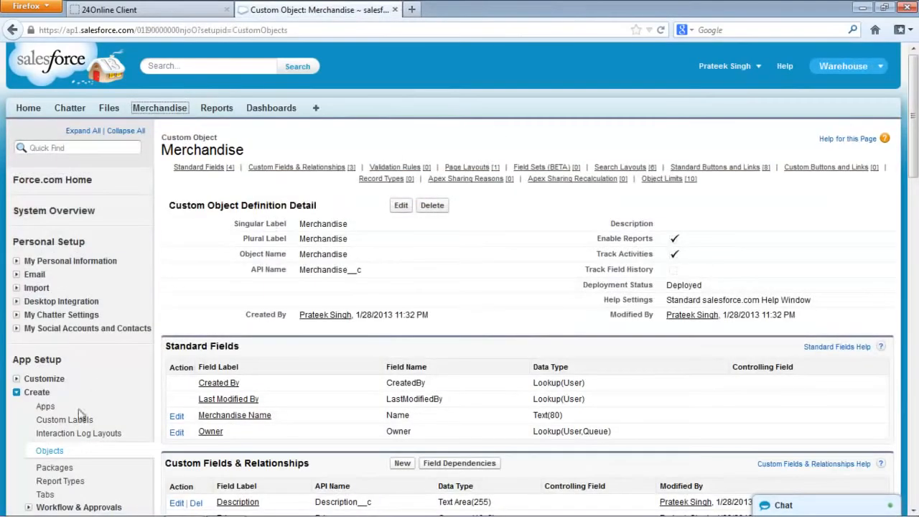
click(51, 452)
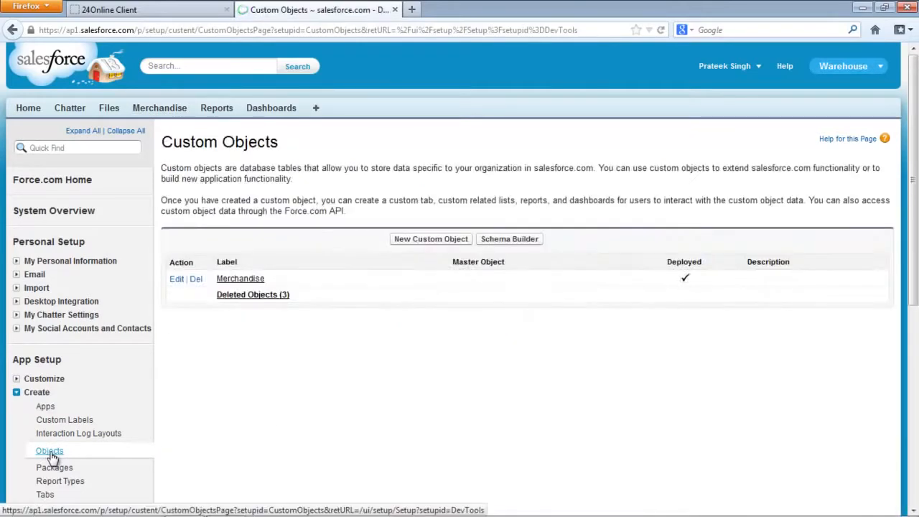
click(418, 242)
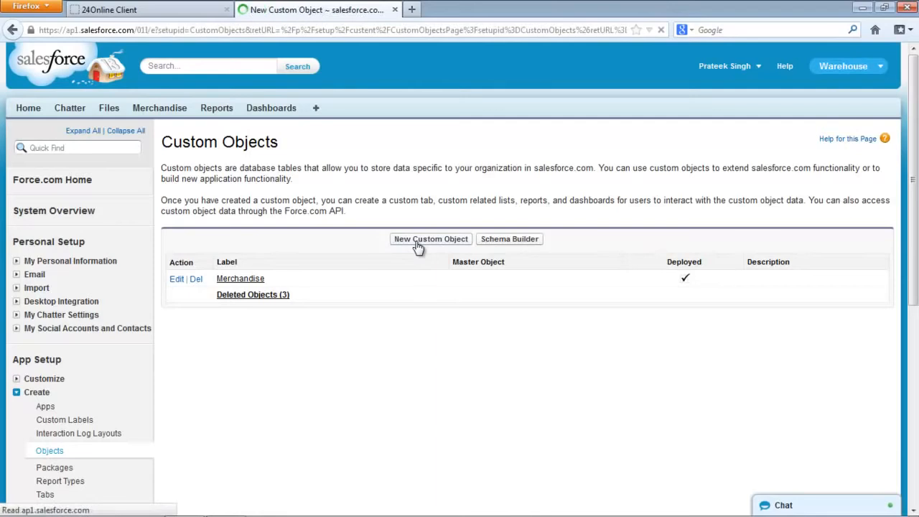
Label the custom object Invoice Statement with plural label Invoice Statements, and mark it as starting with a vowel sound.
click(363, 272)
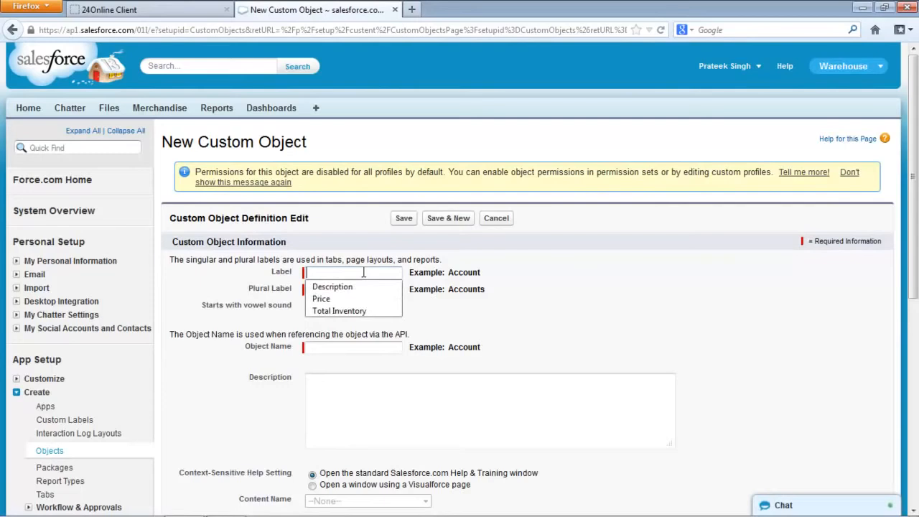
text(Invo)
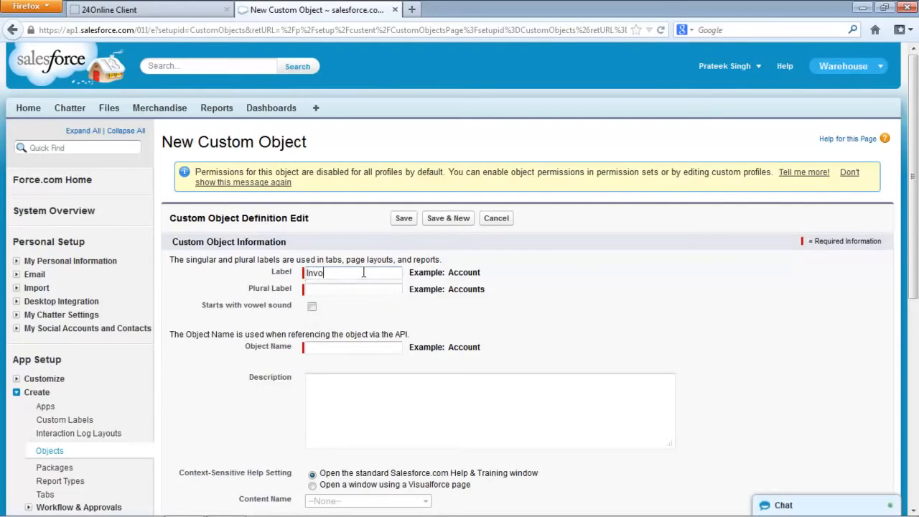
text(ice Statement)
key(Tab)
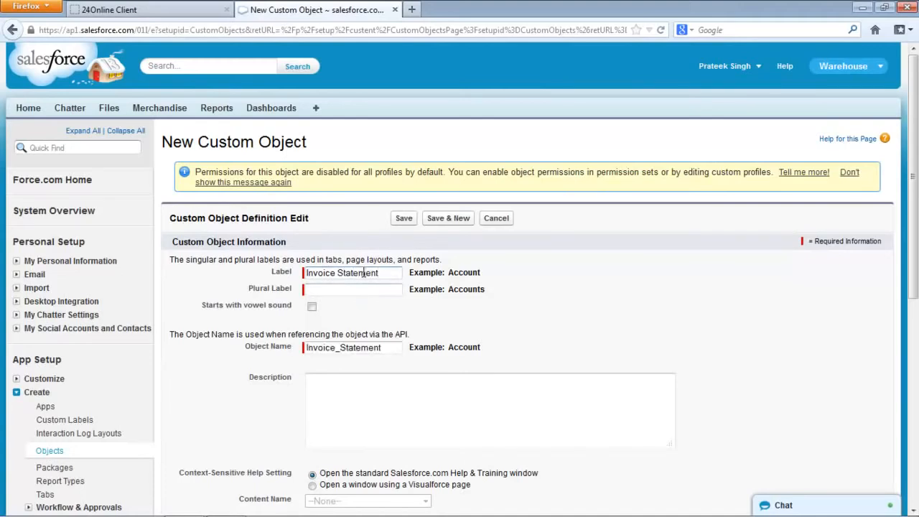
triple_click(365, 273)
click(361, 288)
text(Invoic)
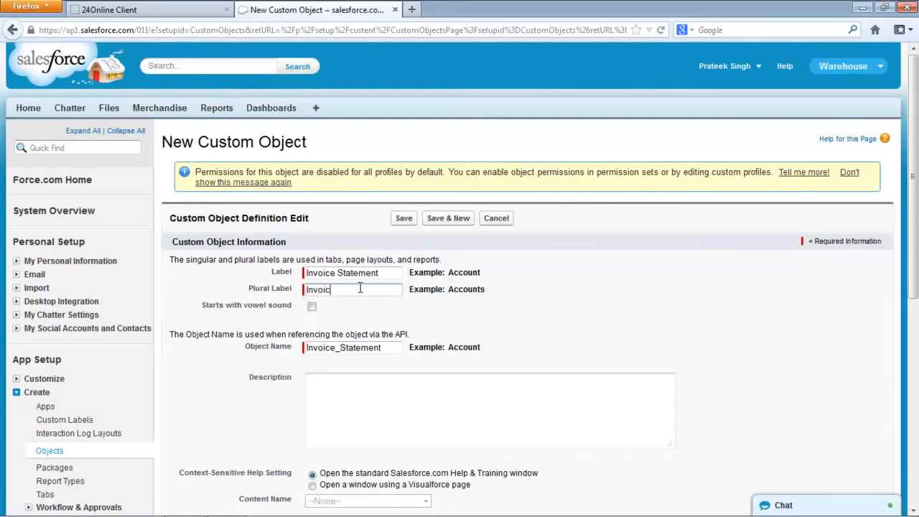
text(e Statements)
click(312, 307)
Set the record name to Invoice Number with the Auto Number data type, display format INV - {0000} and starting number 1.
drag(917, 229, 917, 414)
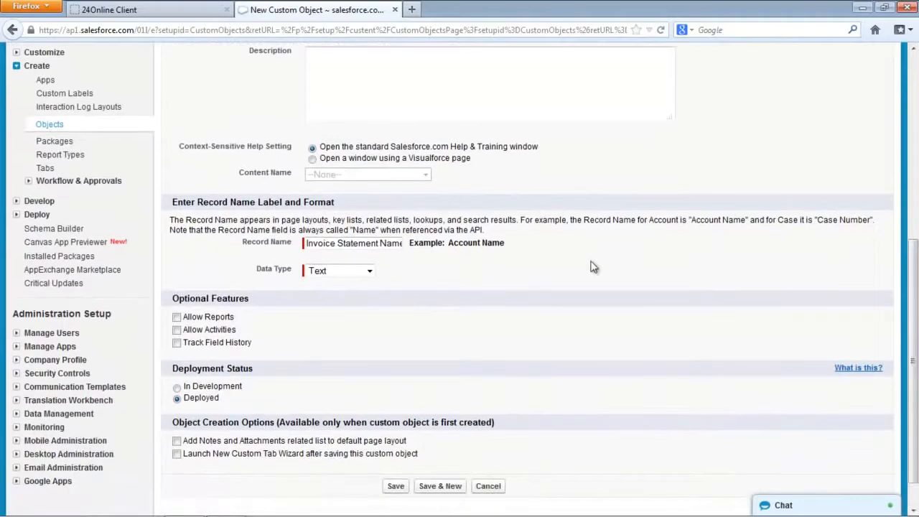
triple_click(343, 243)
text(Invoice Numbe)
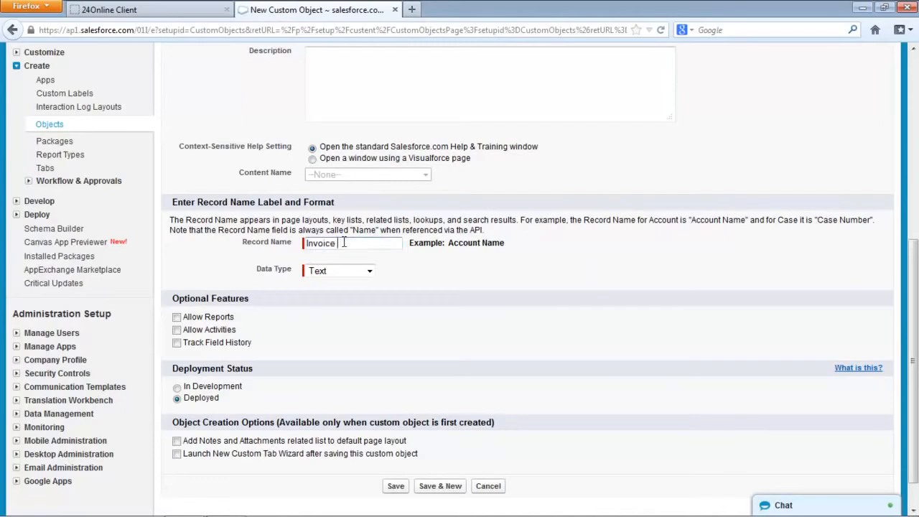
text(r)
click(369, 272)
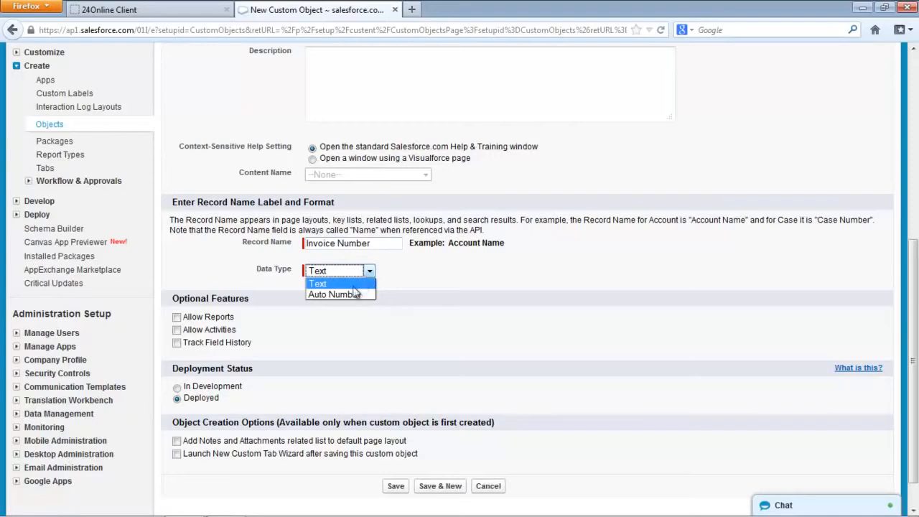
click(350, 293)
click(352, 291)
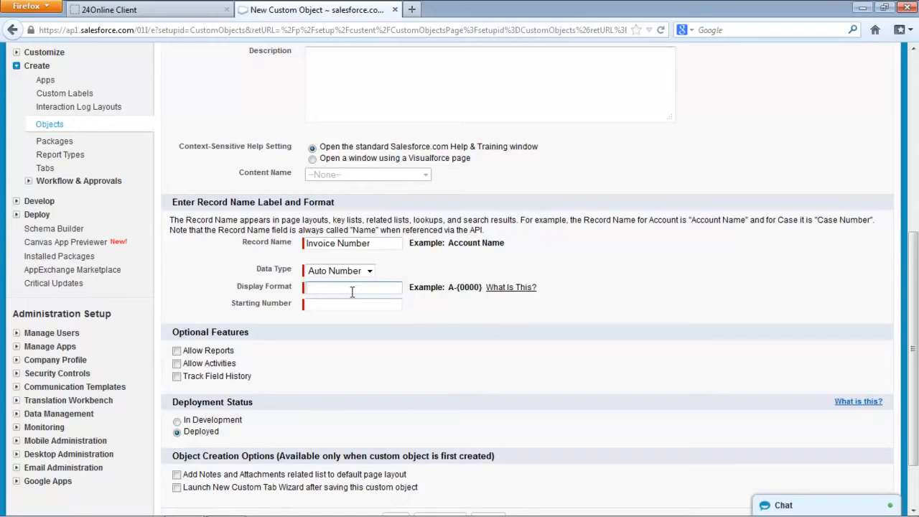
text(INV - {0000})
click(329, 303)
text(1)
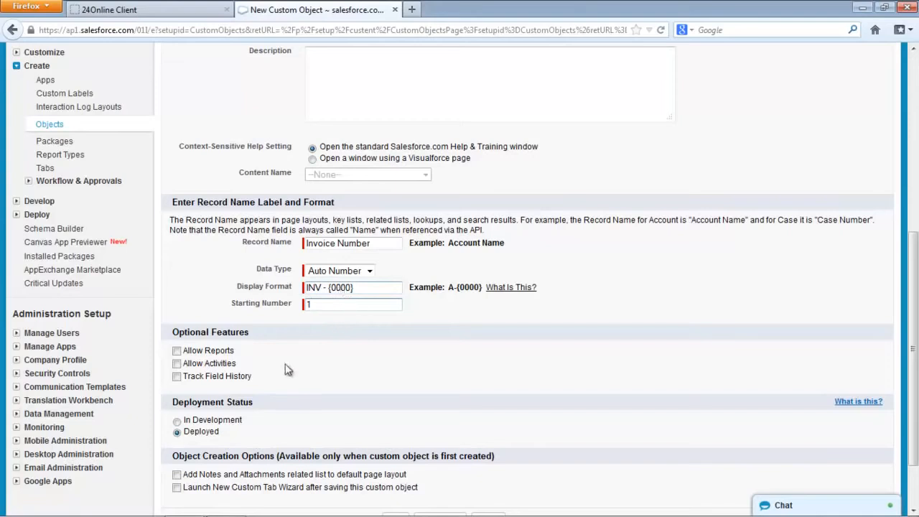
Allow reports and activities for the Invoice Statement object and save it.
click(178, 351)
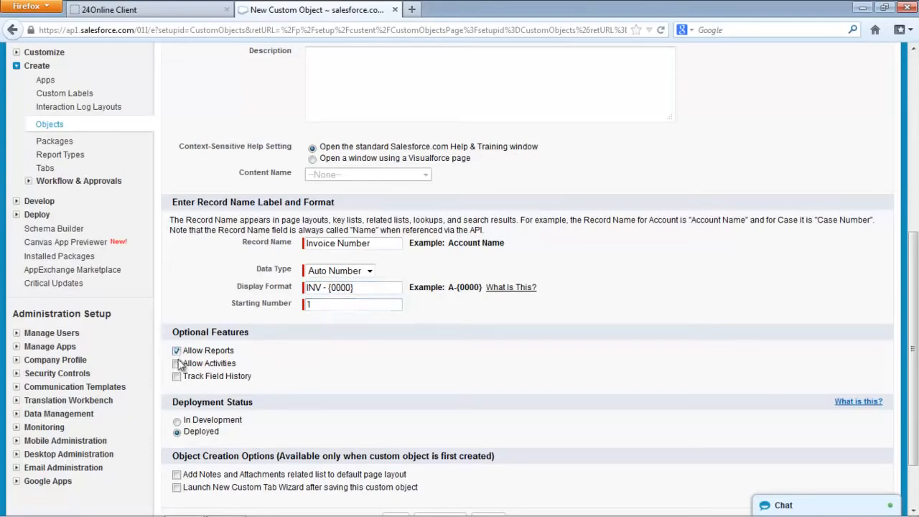
click(178, 364)
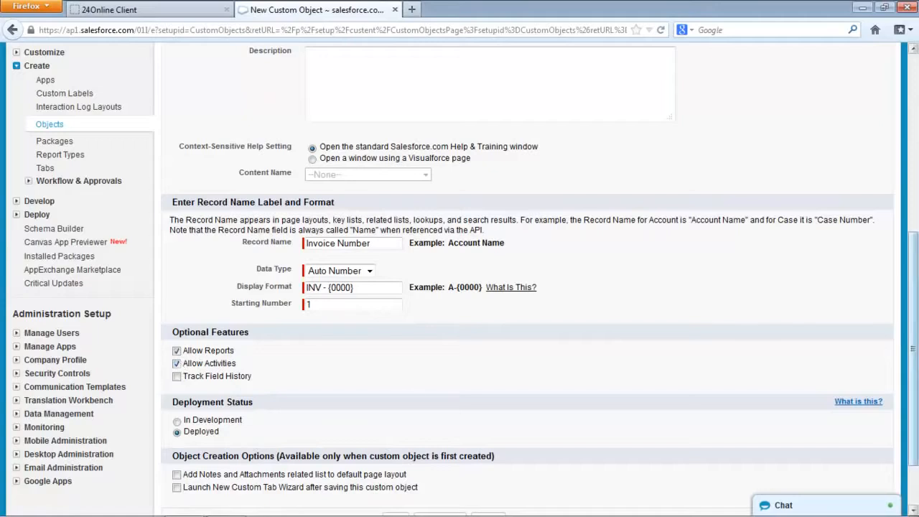
scroll(717, 319, down, 2)
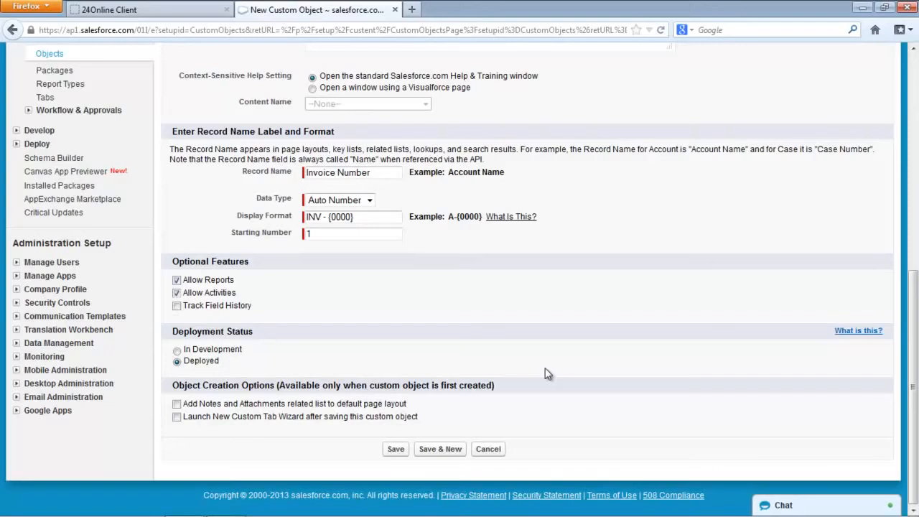
click(400, 449)
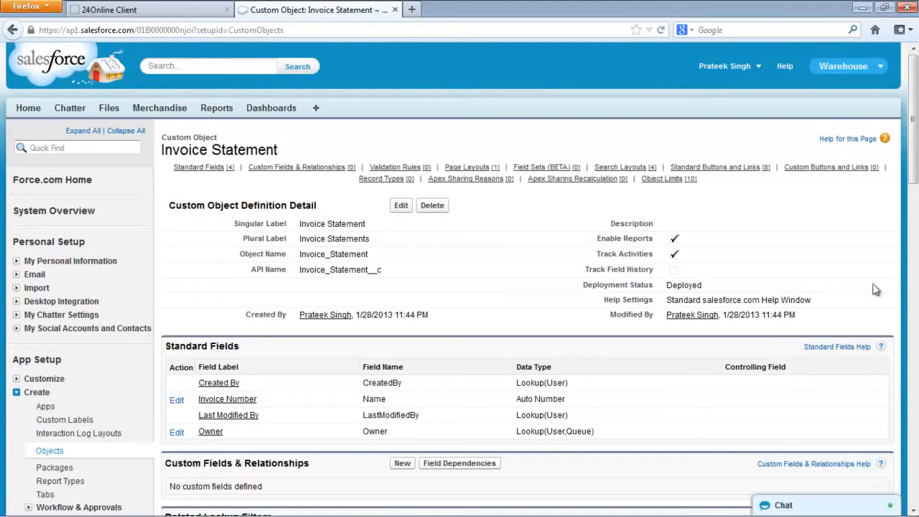
Start a new custom field on Invoice Statement with the Picklist data type.
drag(915, 155, 916, 185)
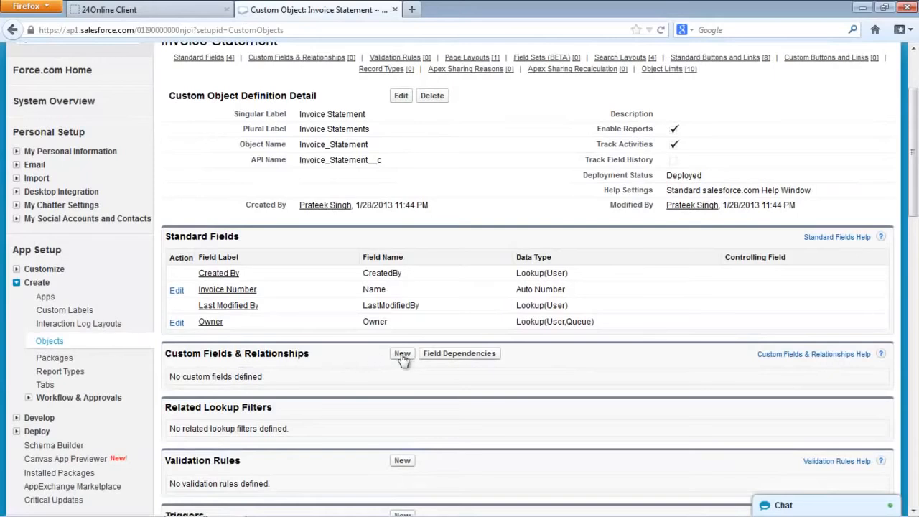
click(401, 354)
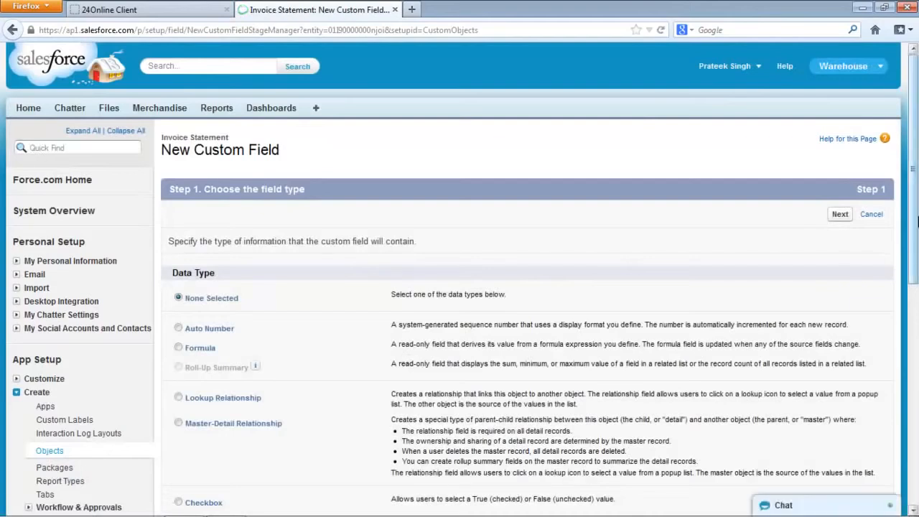
scroll(916, 294, down, 3)
drag(915, 294, 916, 445)
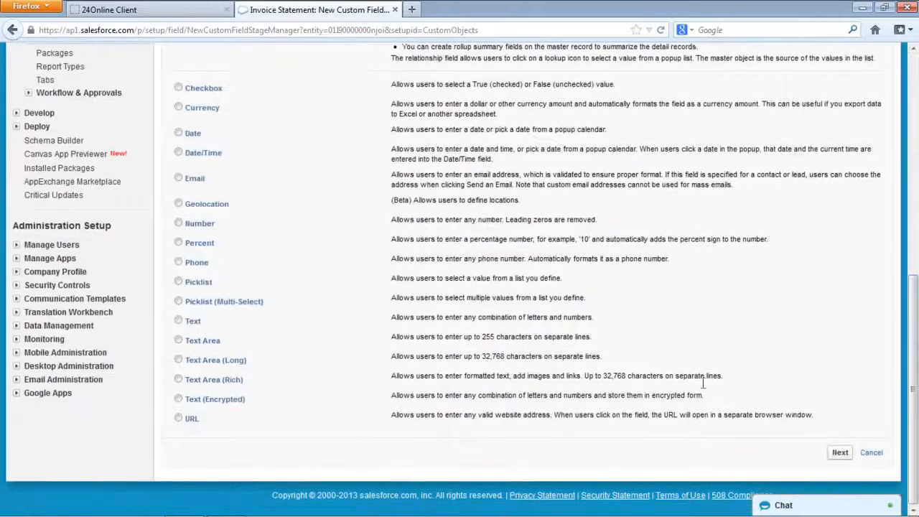
click(179, 281)
click(840, 454)
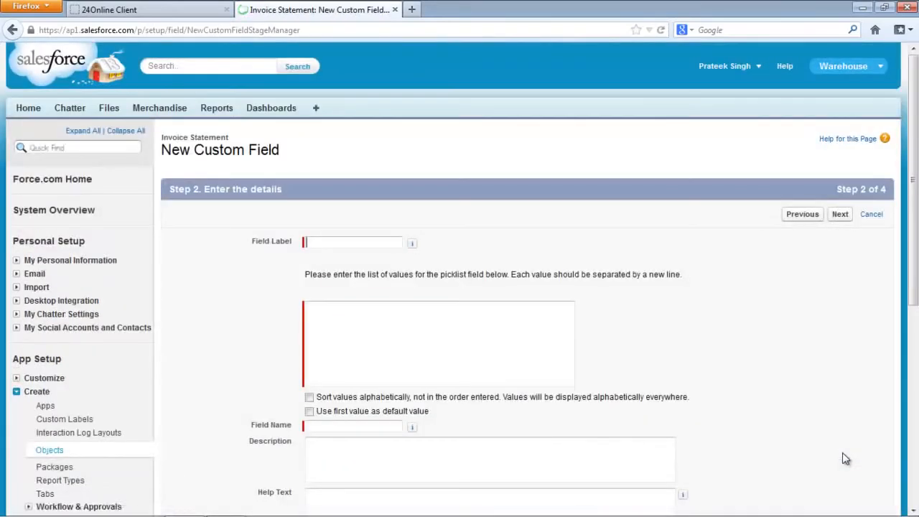
Label the picklist field Status with values Open, Closed, Negotiating and Pending, using the first value as default.
text(Sta)
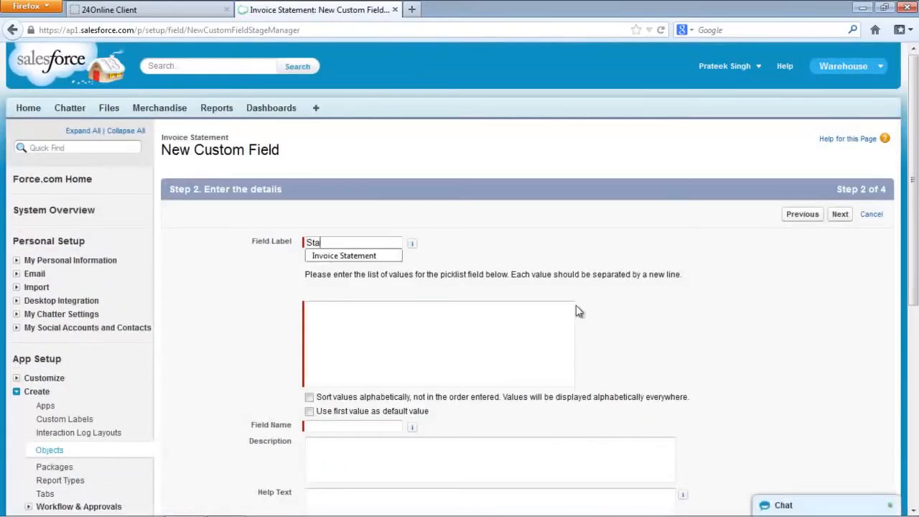
text(tus)
click(428, 321)
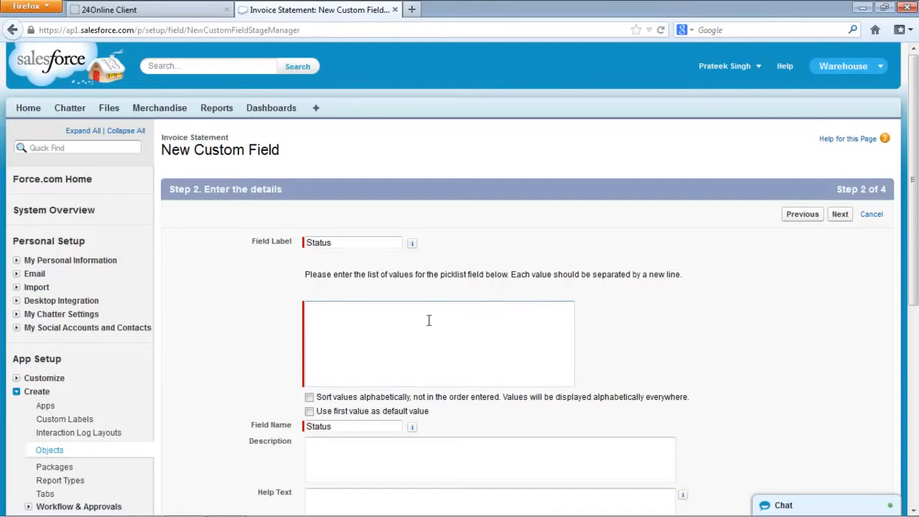
text(Open)
key(Return)
text(Closed )
text(Negotiating)
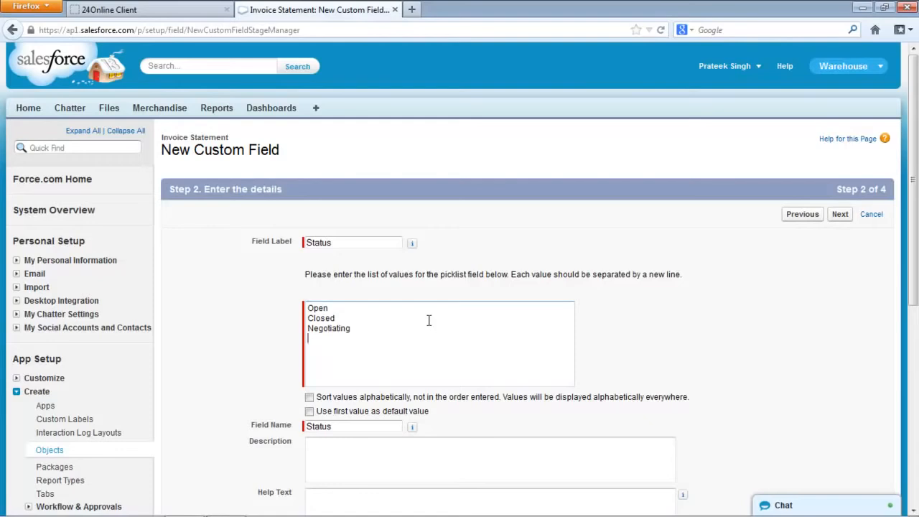
text(ding)
click(309, 411)
Accept the default field-level security and page layout for the Status field, saving it and starting another field.
drag(912, 245, 912, 402)
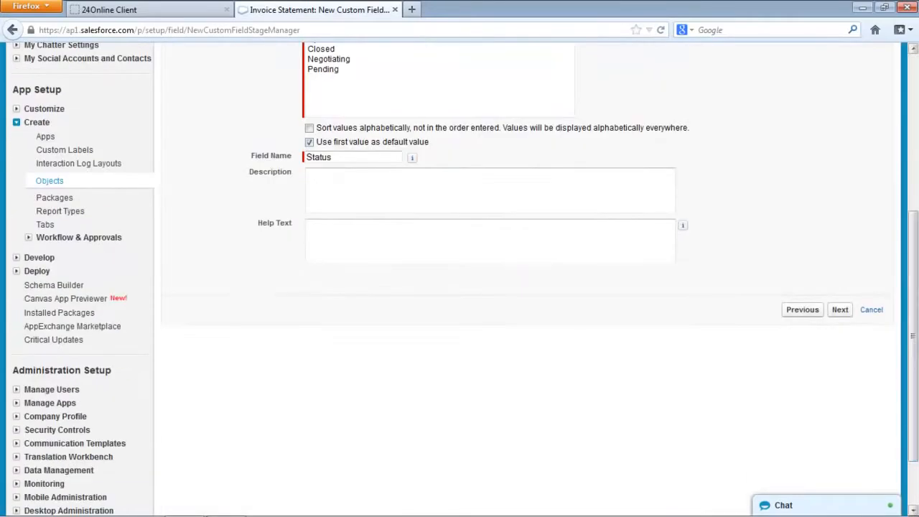
click(842, 313)
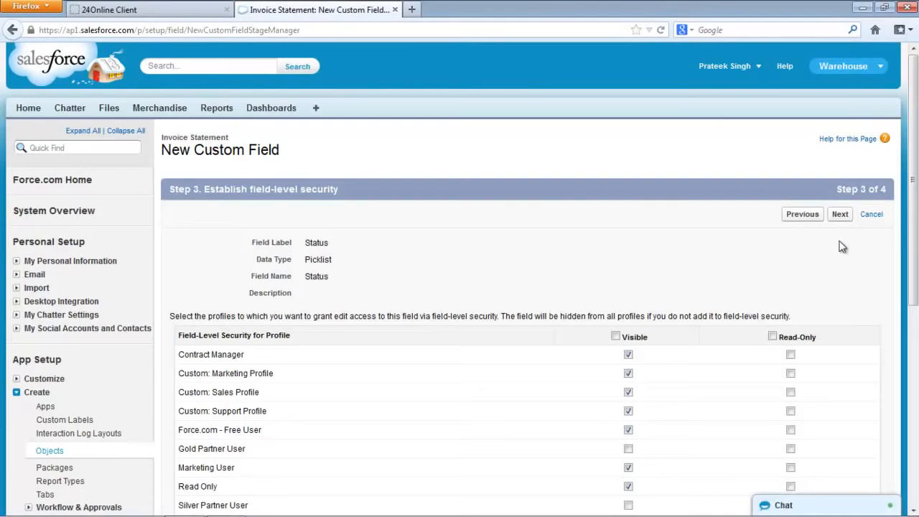
click(845, 214)
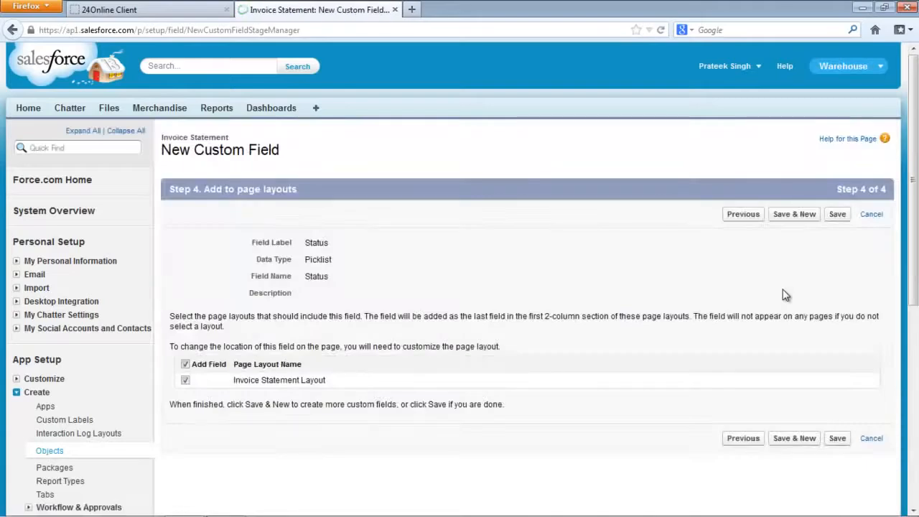
click(794, 217)
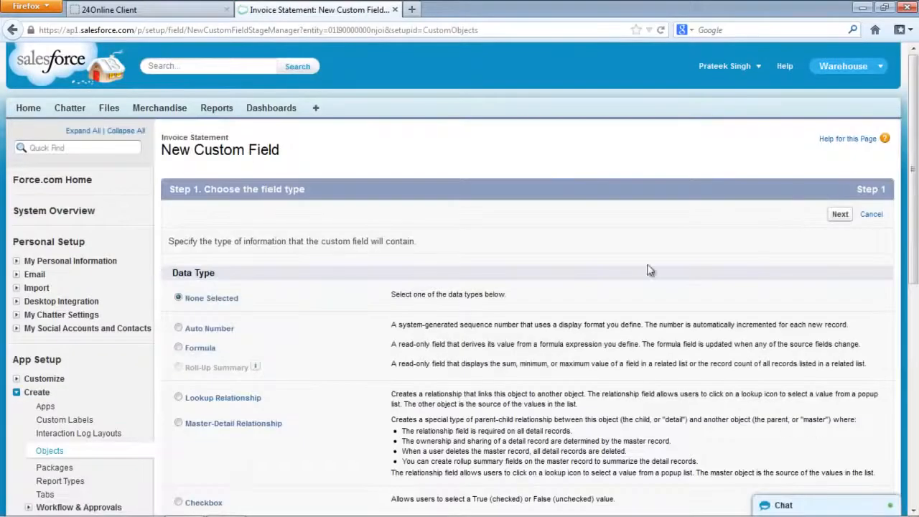
Add a Text Area custom field labelled Description to Invoice Statement and save it.
drag(913, 183, 914, 378)
click(178, 344)
click(840, 456)
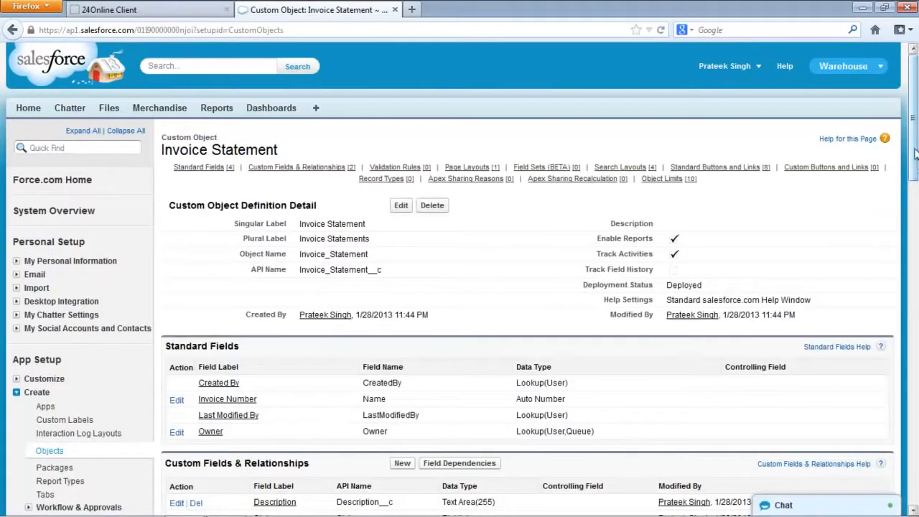
Start a new custom object from the custom objects list, labelled Line Item with plural label Line Items.
scroll(911, 183, down, 1)
scroll(910, 183, down, 5)
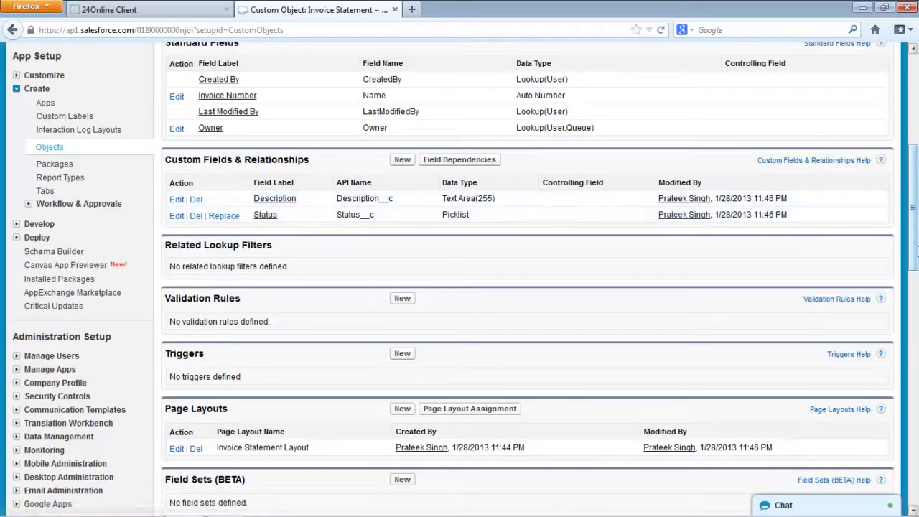
scroll(916, 251, up, 4)
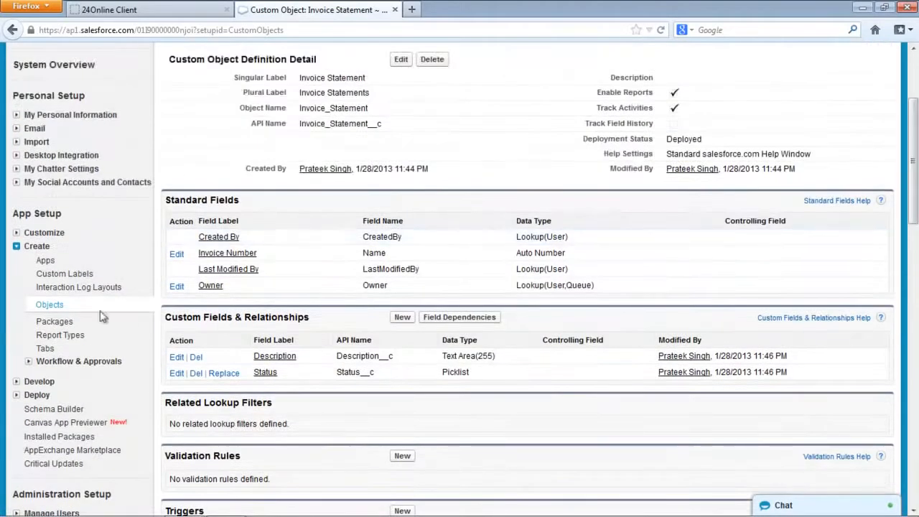
click(55, 310)
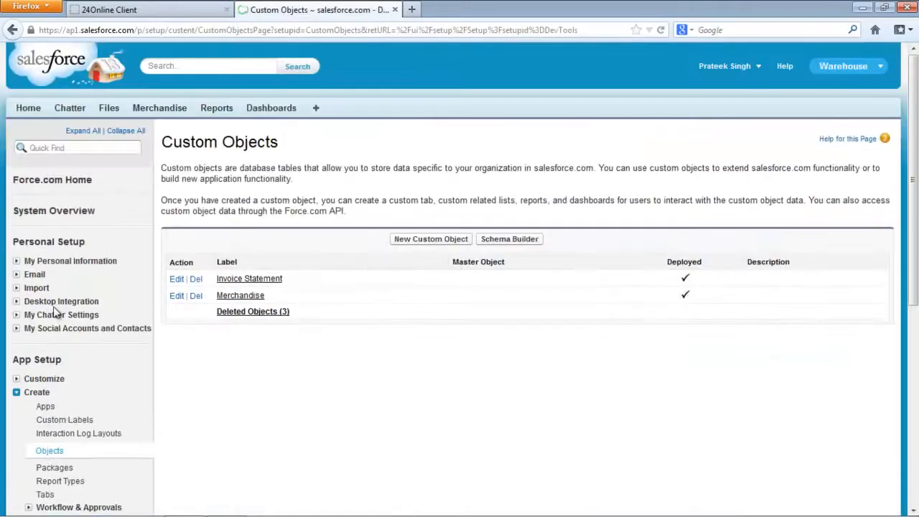
click(421, 241)
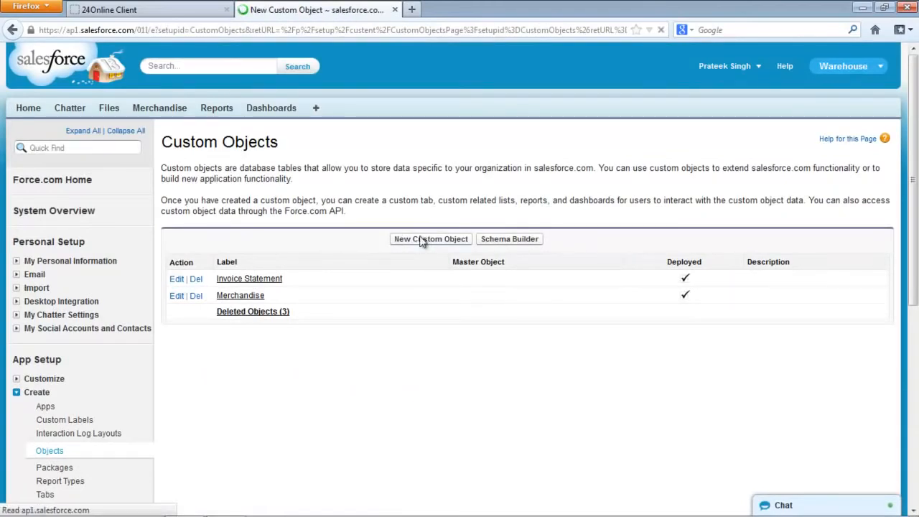
text(Line Item)
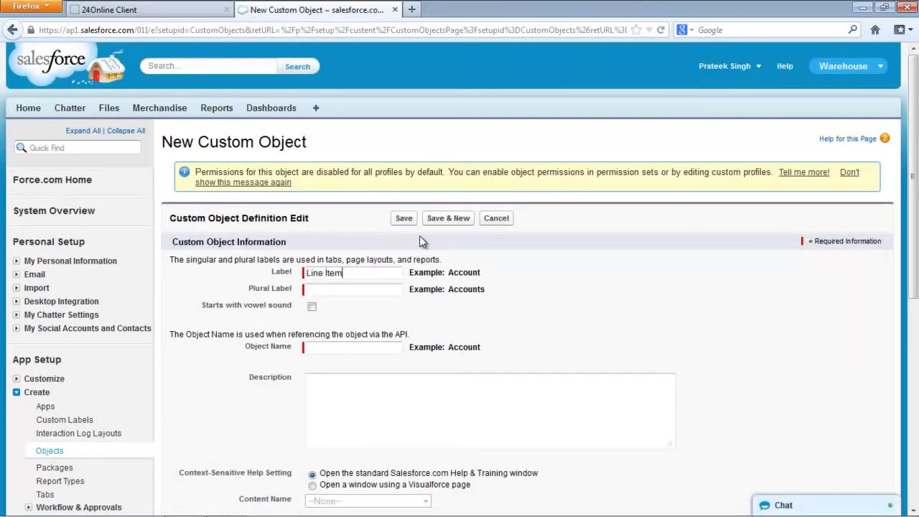
key(Tab)
text(Line Items)
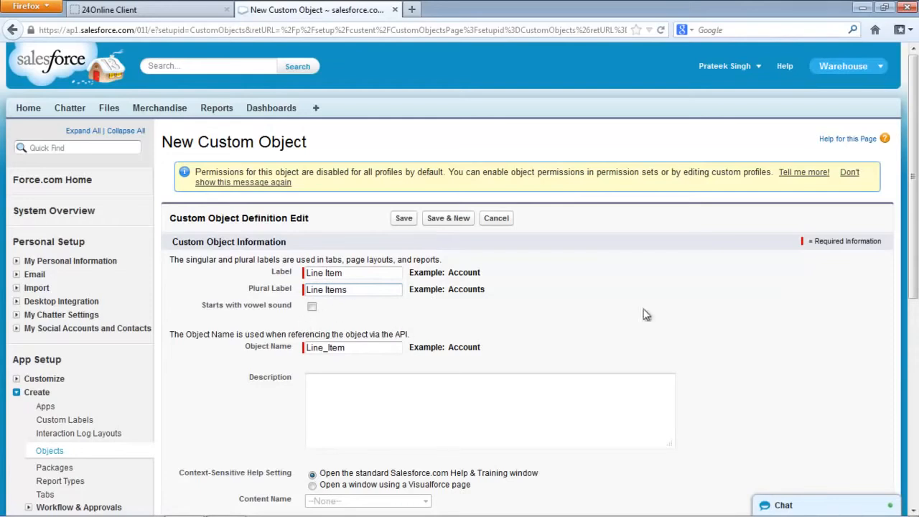
Allow reports for the Line Item object and save it, keeping the Text record name.
drag(915, 230, 918, 331)
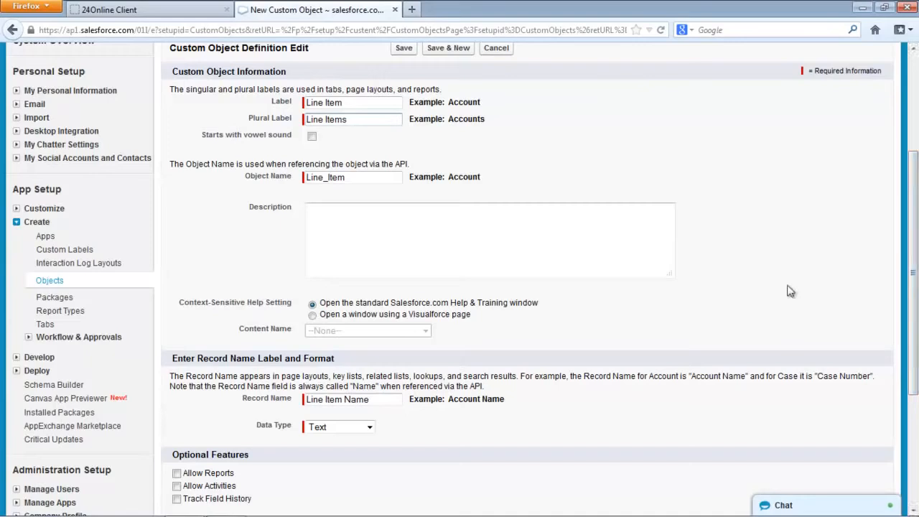
scroll(916, 373, down, 3)
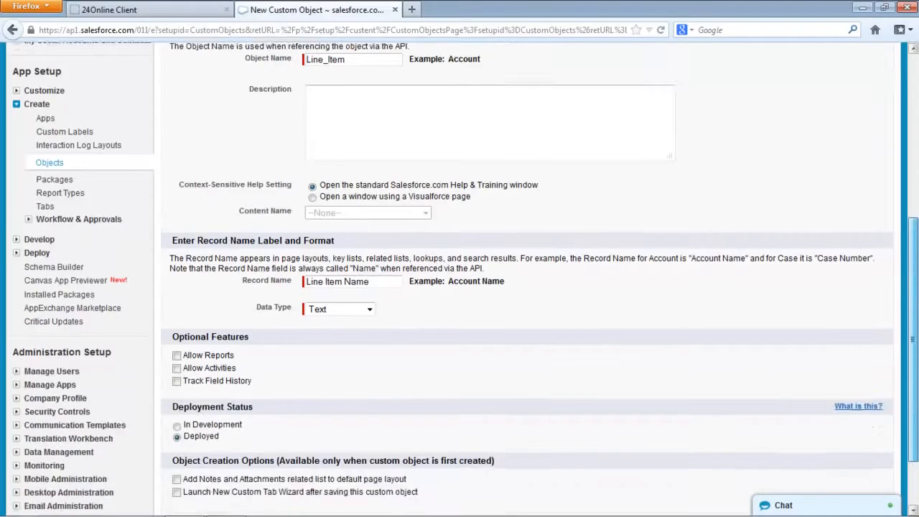
scroll(916, 373, down, 2)
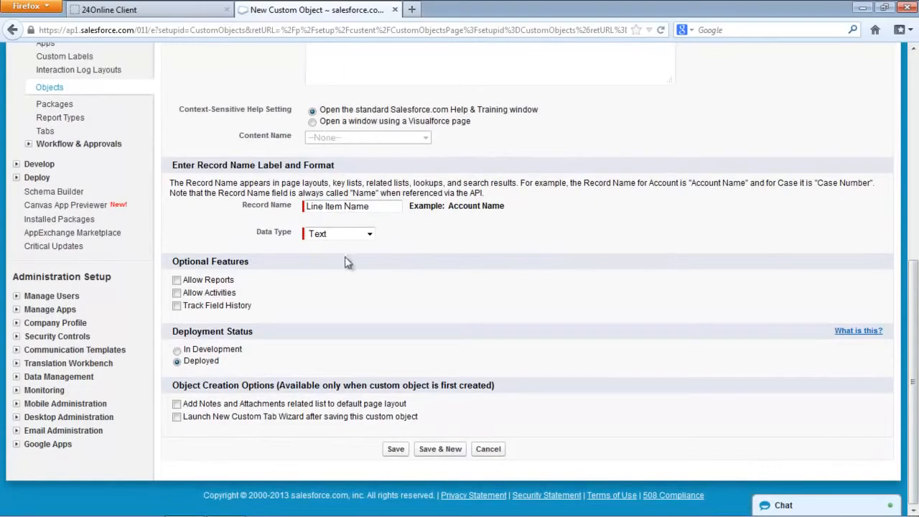
click(176, 280)
click(399, 450)
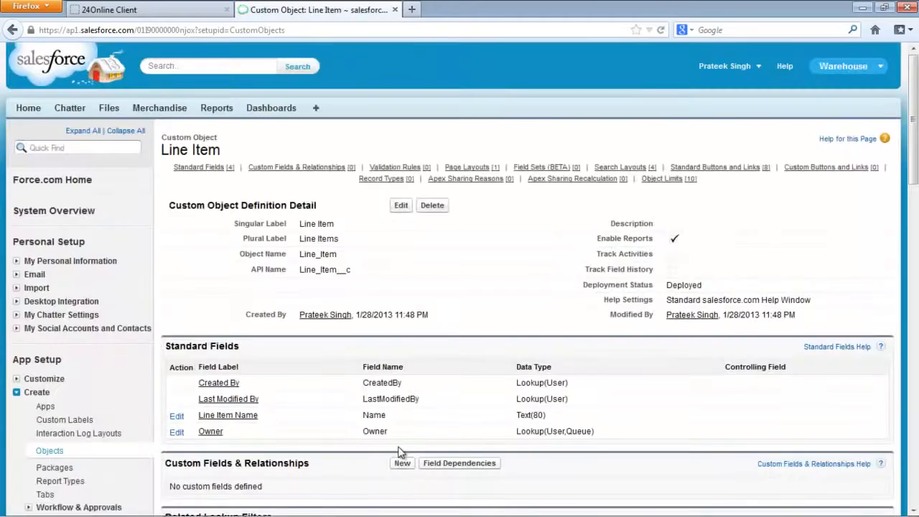
Start a new custom field on Line Item with the Currency data type.
click(402, 463)
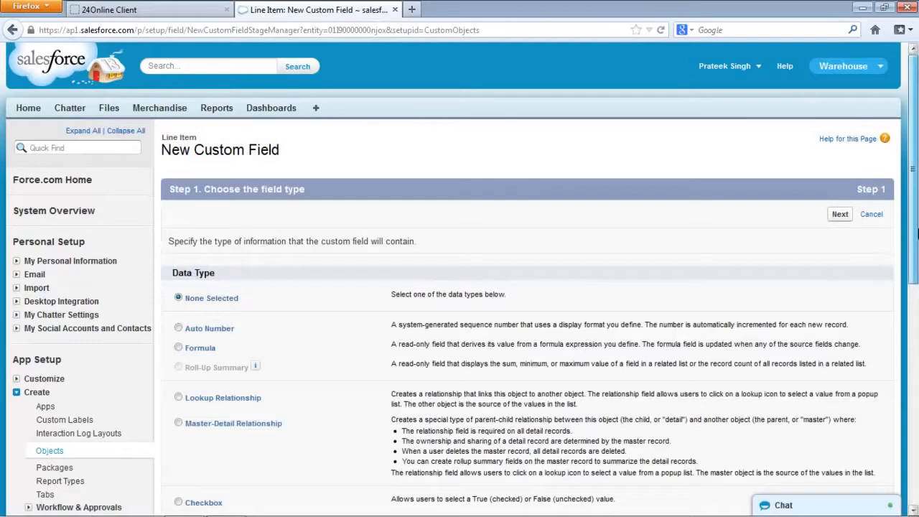
drag(917, 234, 916, 344)
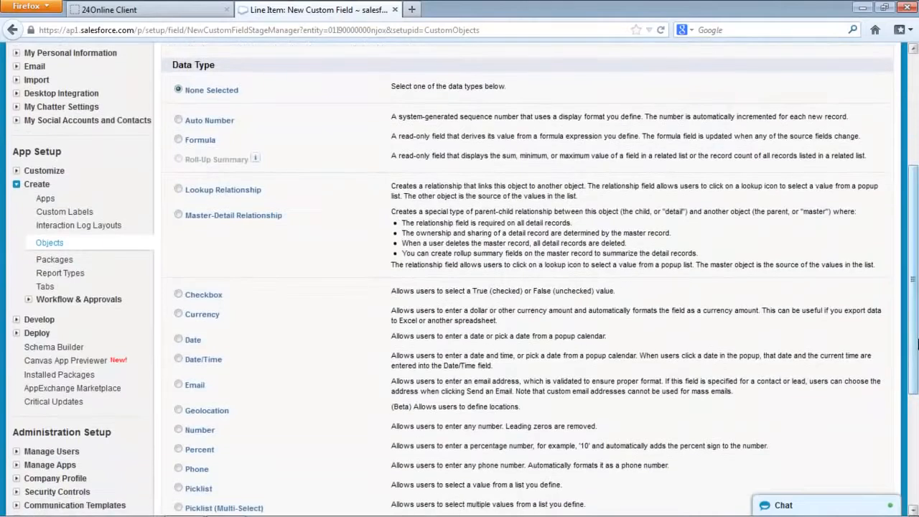
scroll(491, 257, down, 3)
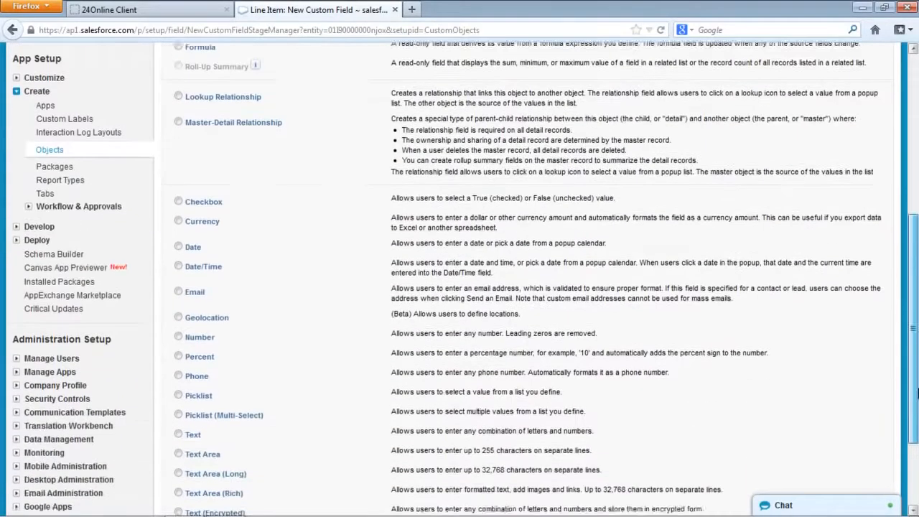
click(178, 177)
scroll(503, 287, down, 2)
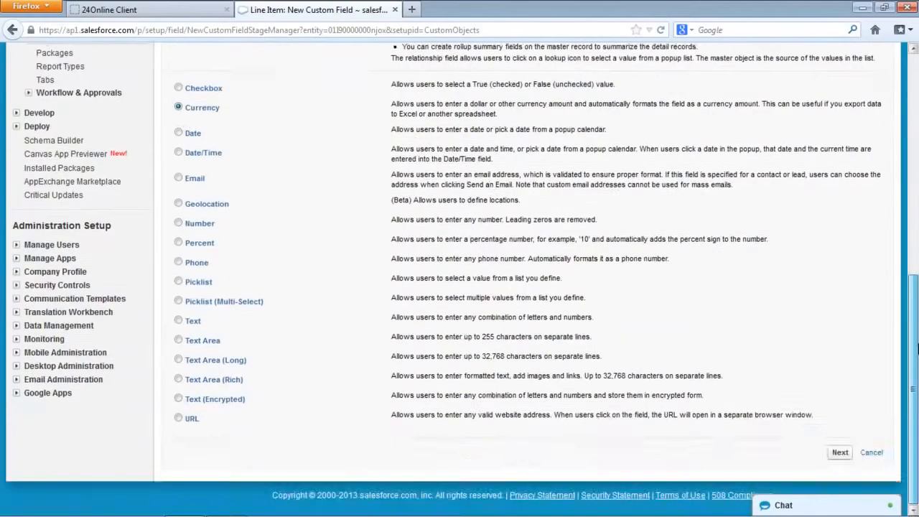
click(840, 453)
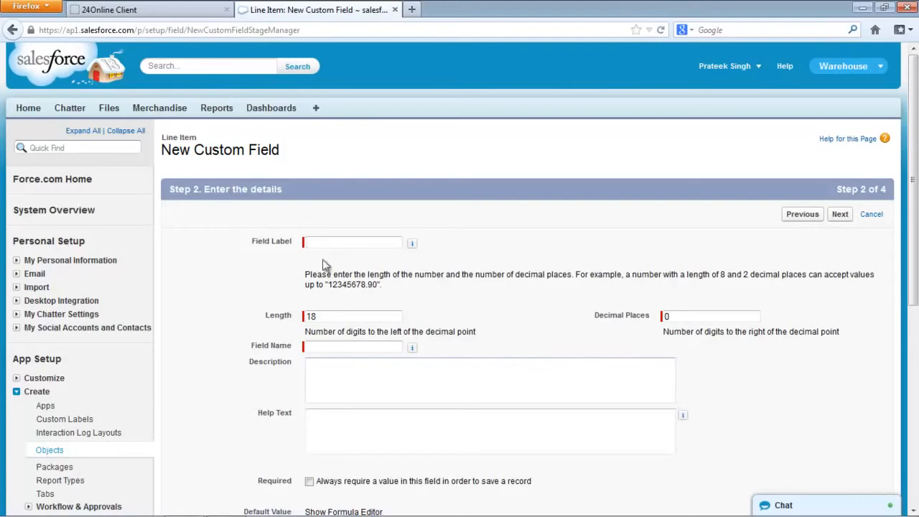
Label the currency field Unit Price and set its length to 16 with 2 decimal places.
click(317, 241)
text(Unit Price)
click(330, 318)
key(Tab)
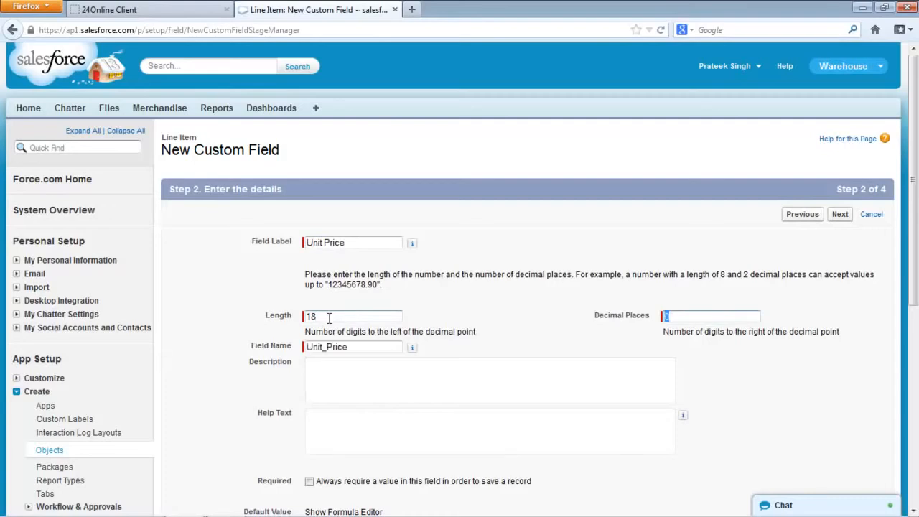
click(330, 317)
key(BackSpace)
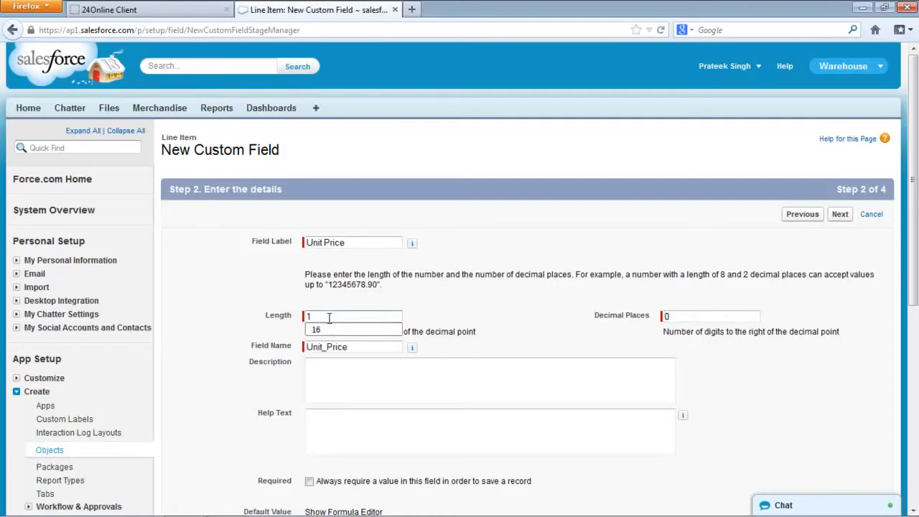
text(6)
key(Tab)
text(2)
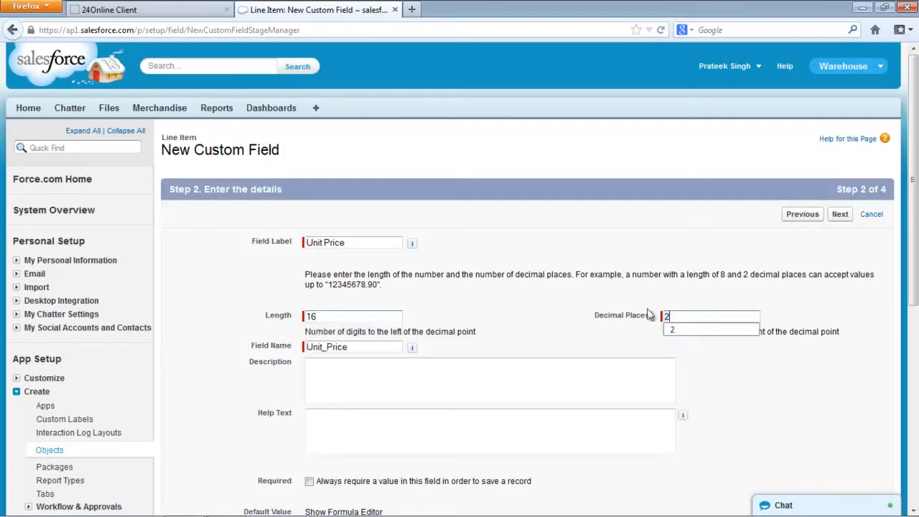
key(Escape)
scroll(330, 317, down, 4)
scroll(329, 317, down, 5)
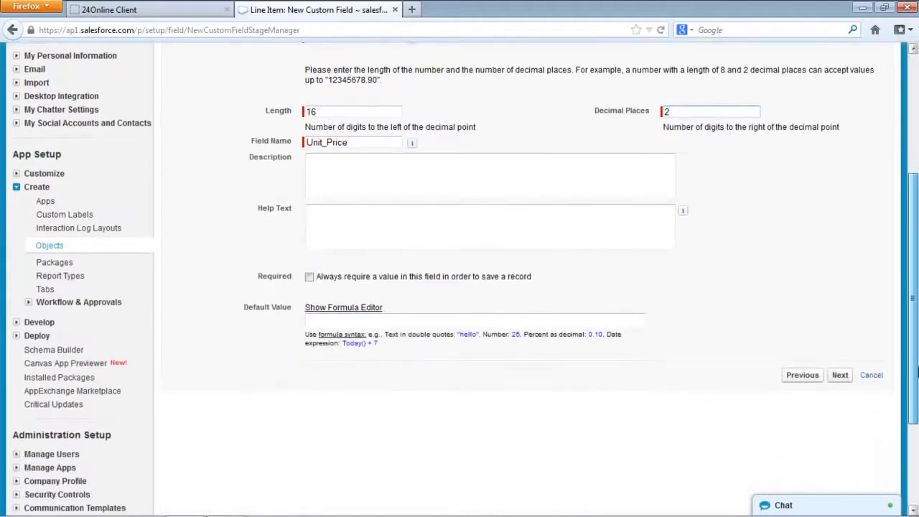
click(308, 150)
click(840, 248)
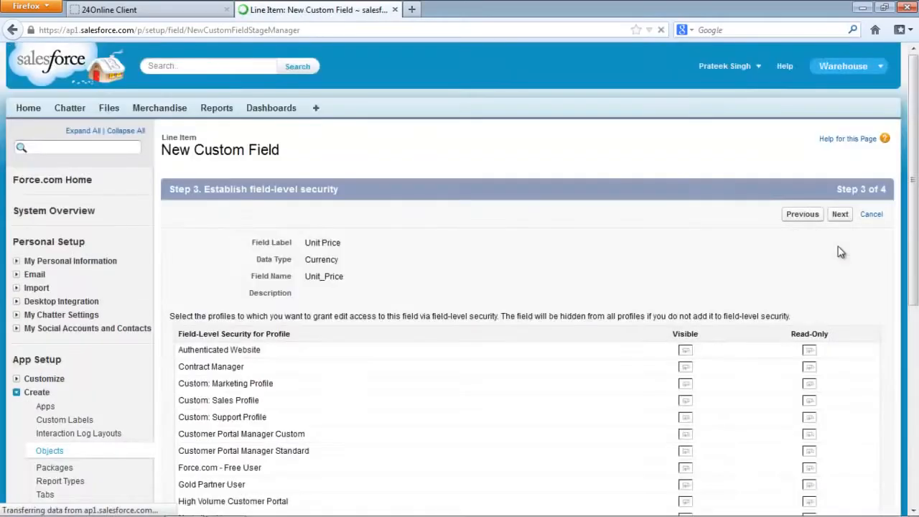
click(840, 214)
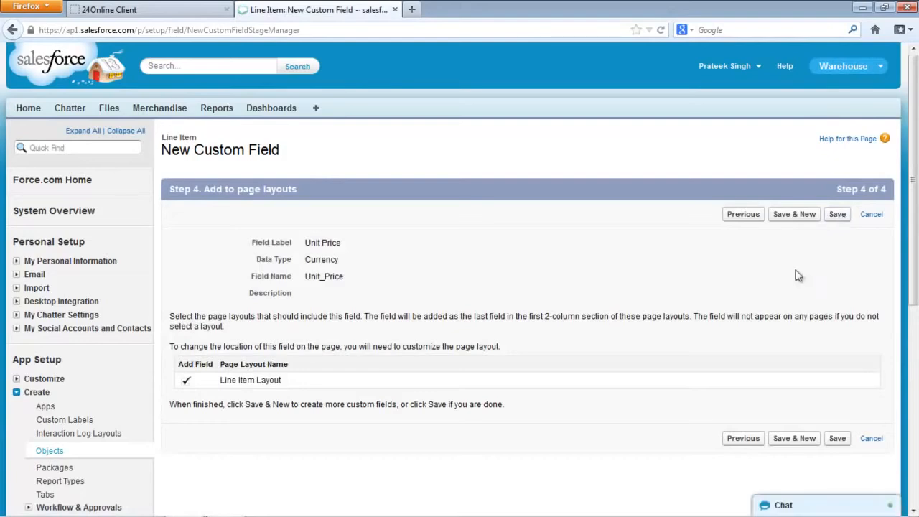
click(745, 217)
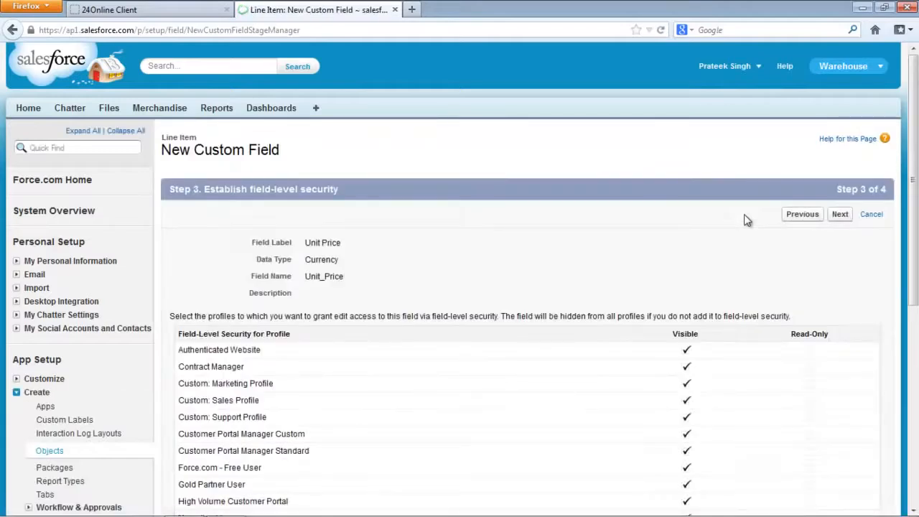
click(791, 218)
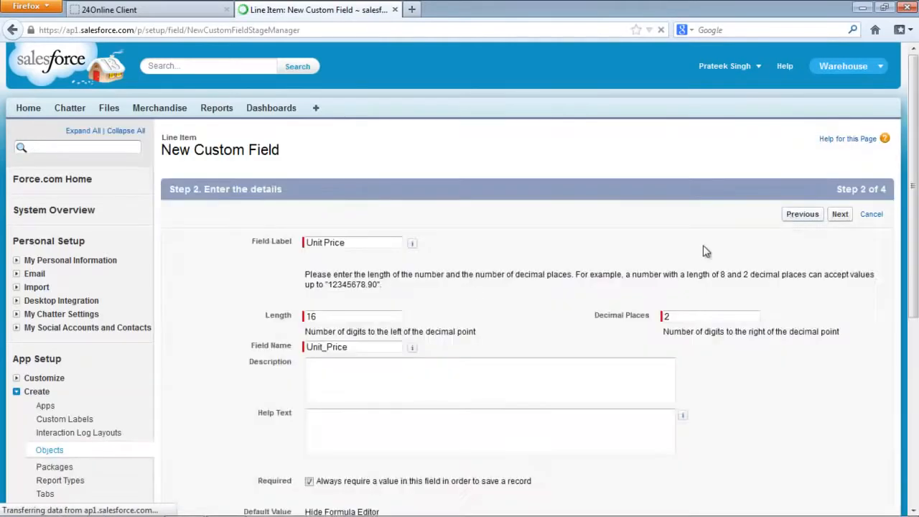
click(309, 482)
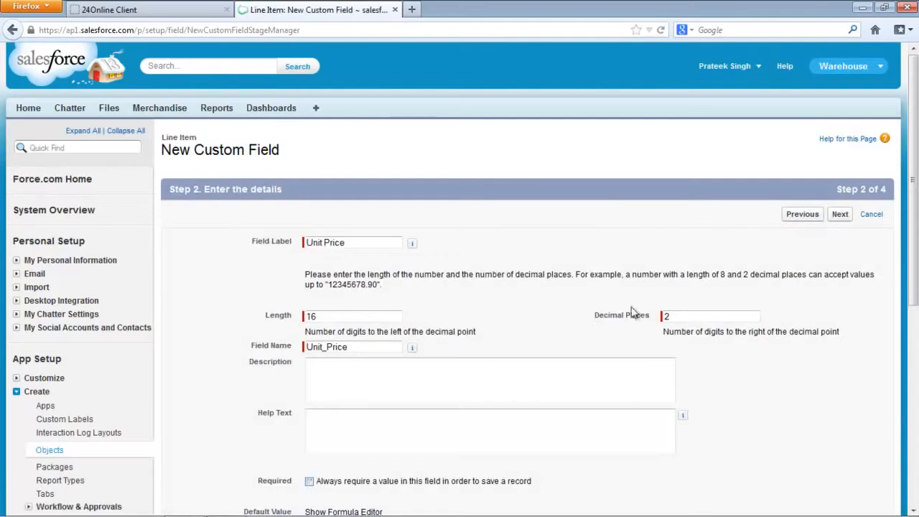
Make Unit Price read-only for all profiles, add it to the Line Item Layout, and save it to continue with another field.
click(841, 214)
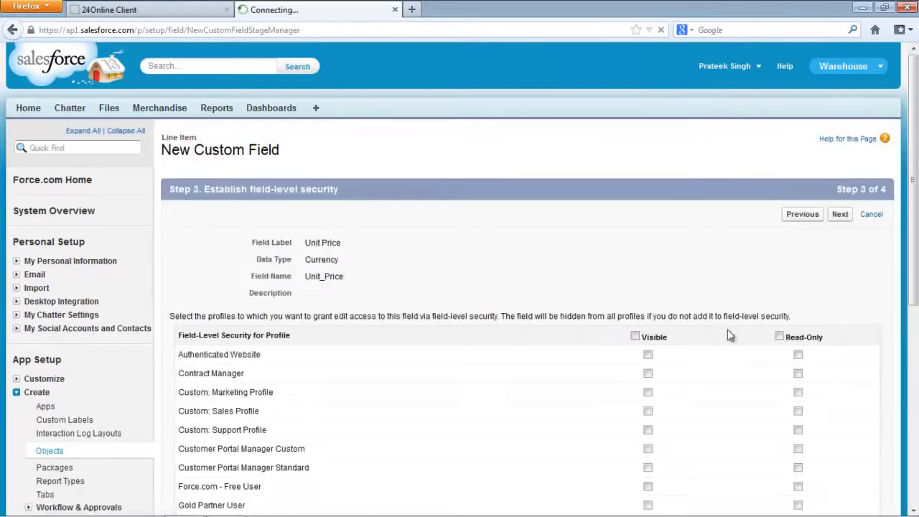
click(779, 336)
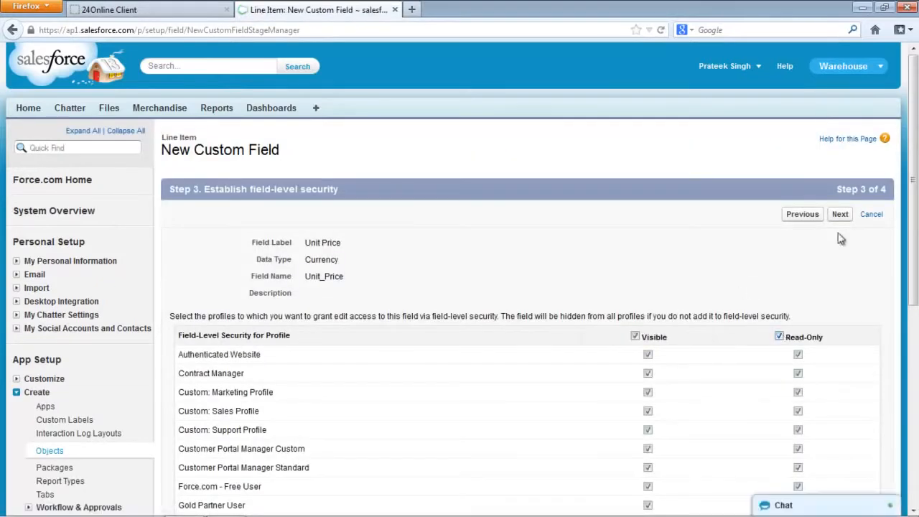
click(839, 214)
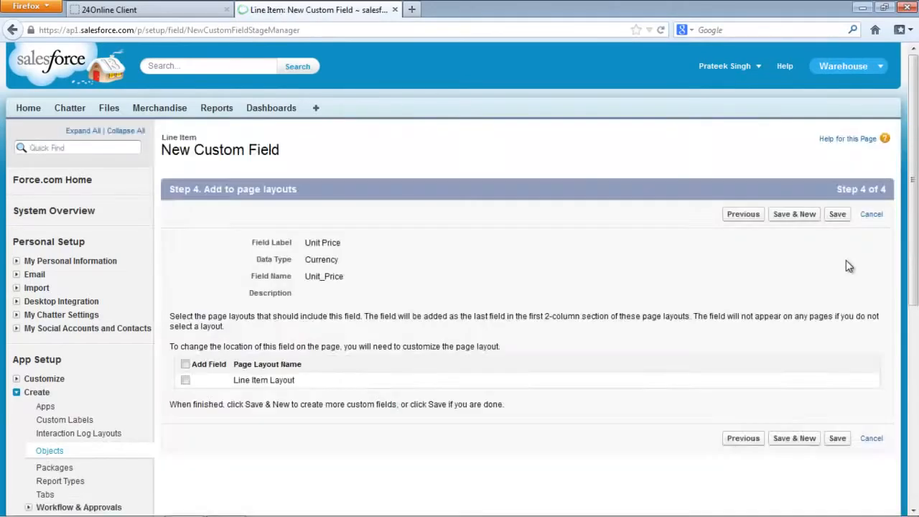
click(185, 364)
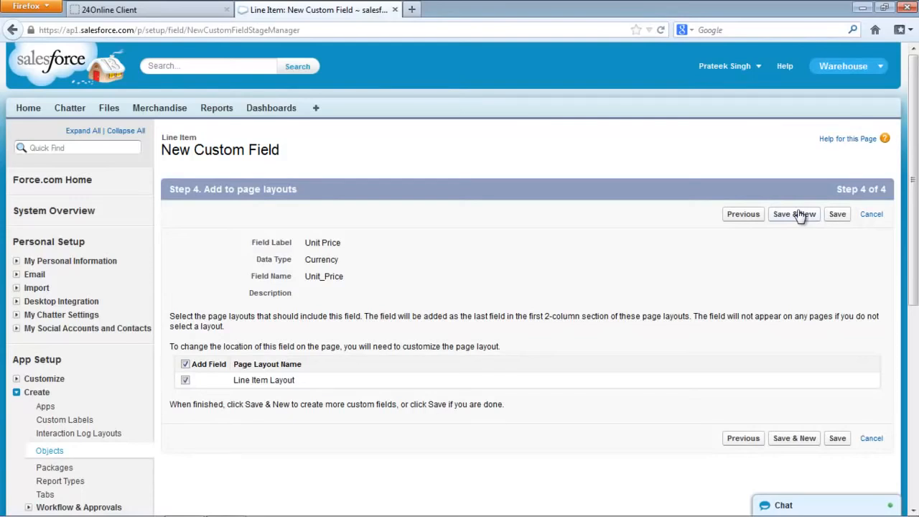
click(796, 214)
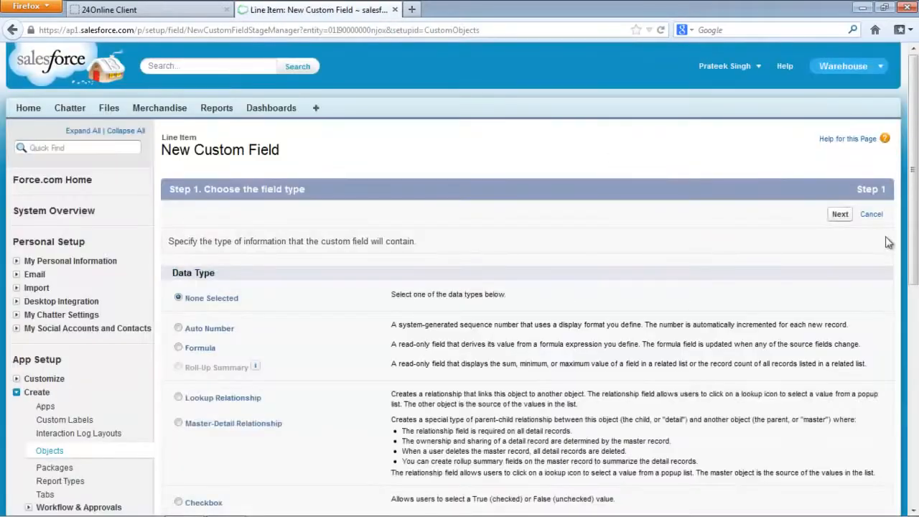
Choose the Number data type for the new Line Item custom field.
drag(916, 234, 916, 451)
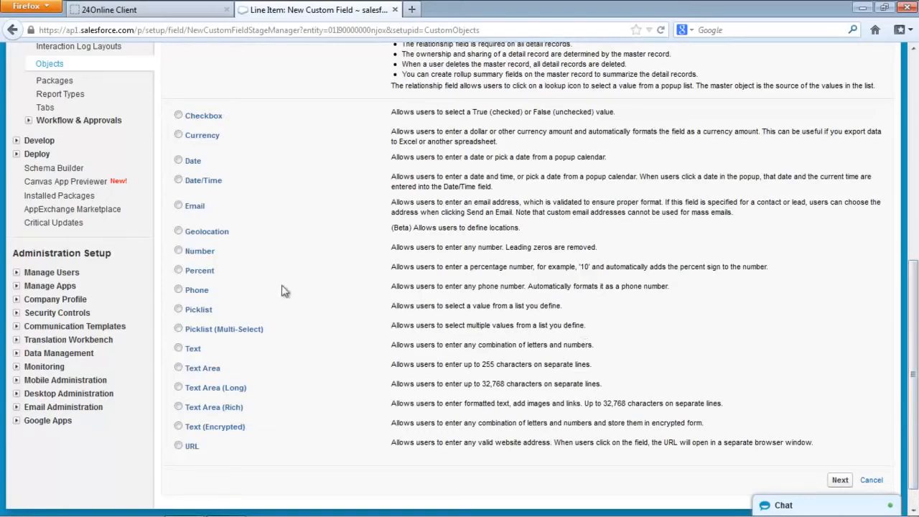
click(179, 250)
click(839, 481)
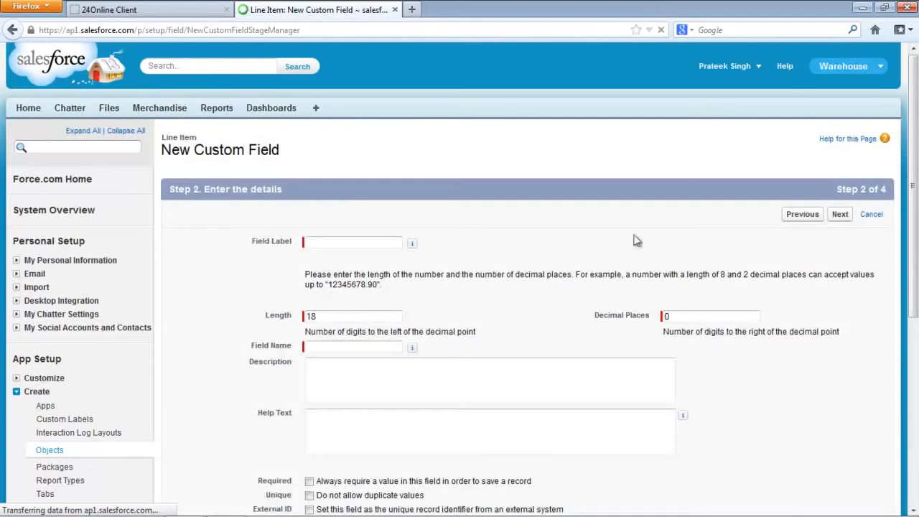
Label the number field Units Sold and save it, keeping the default number settings, field-level security and page layout.
click(361, 241)
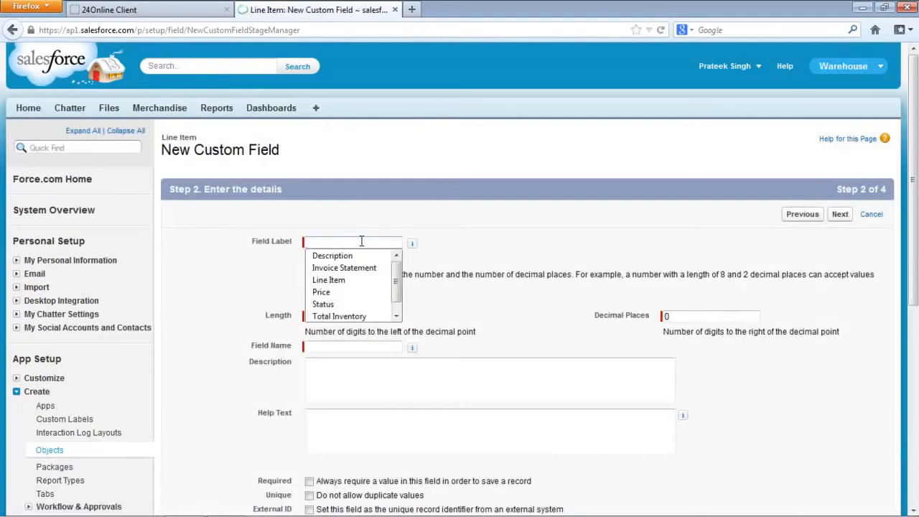
text(Uni)
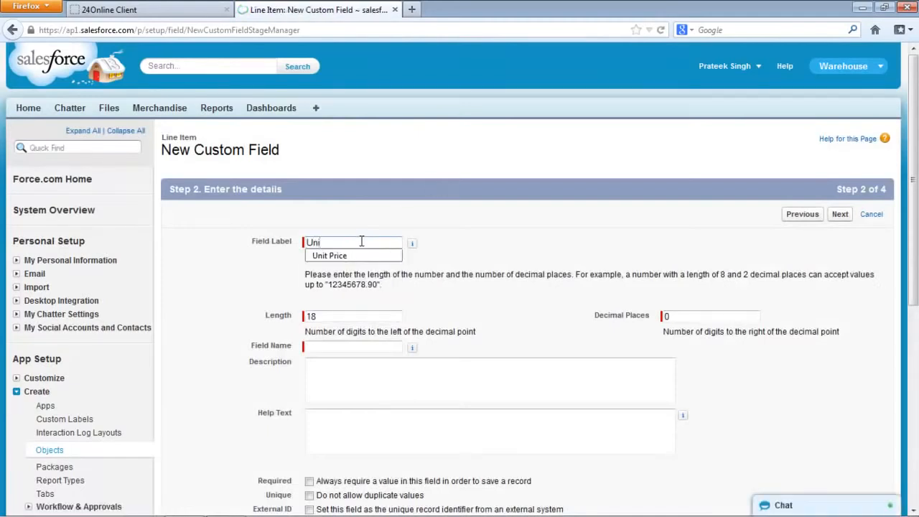
text(ts Sold)
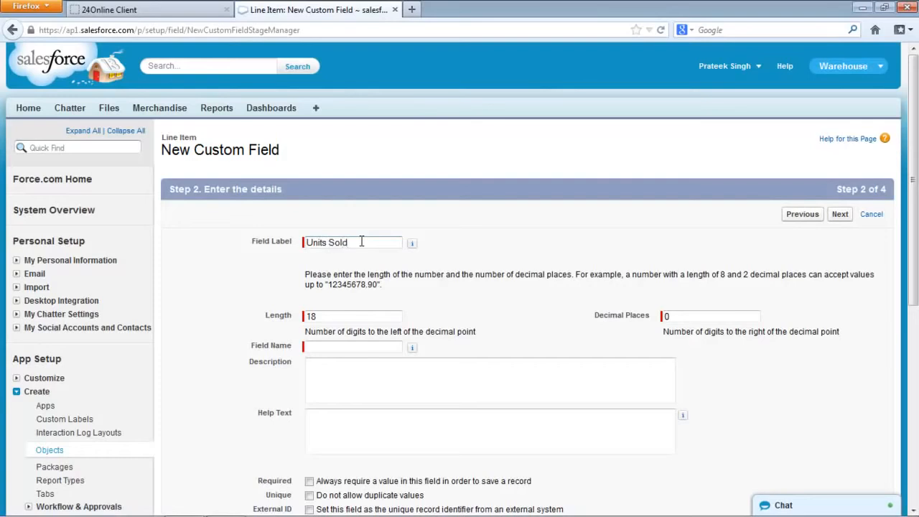
key(Tab)
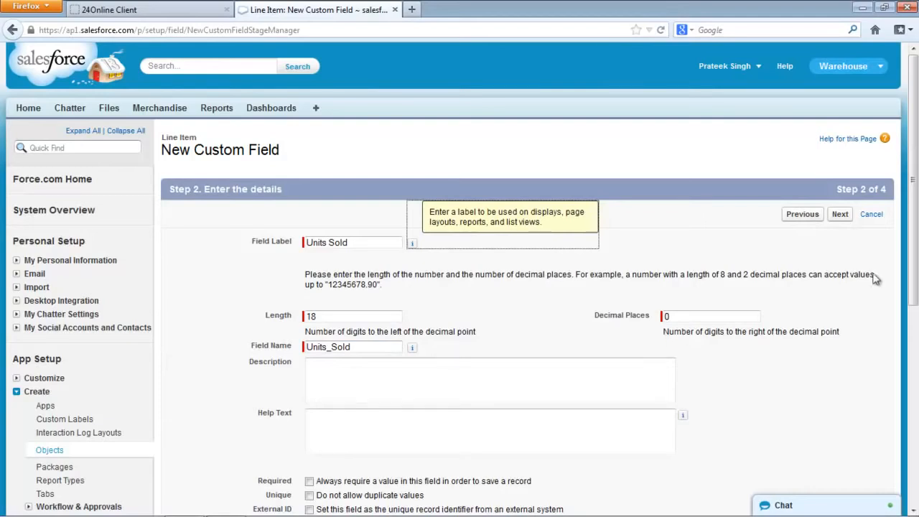
click(840, 215)
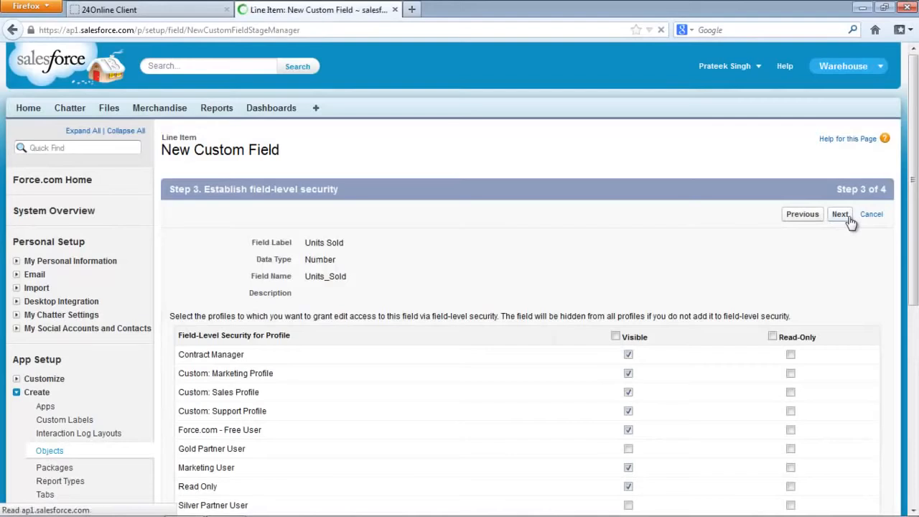
click(848, 218)
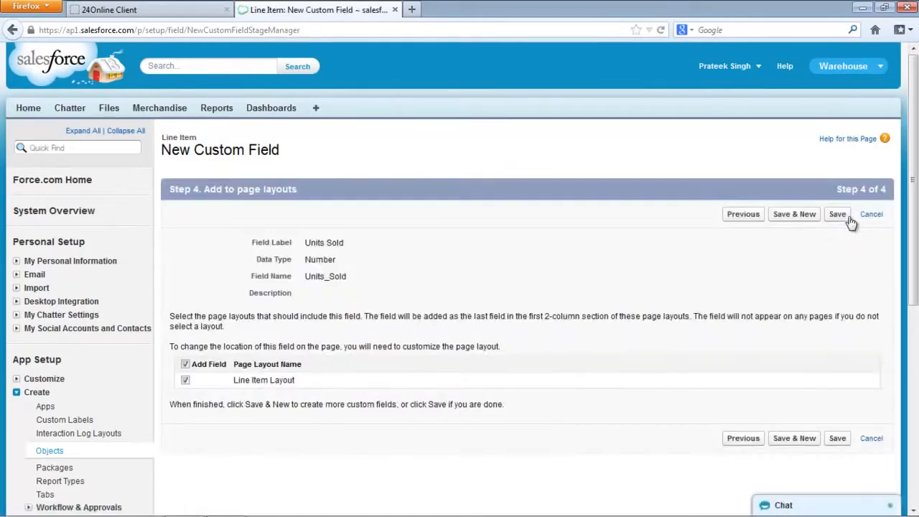
click(848, 217)
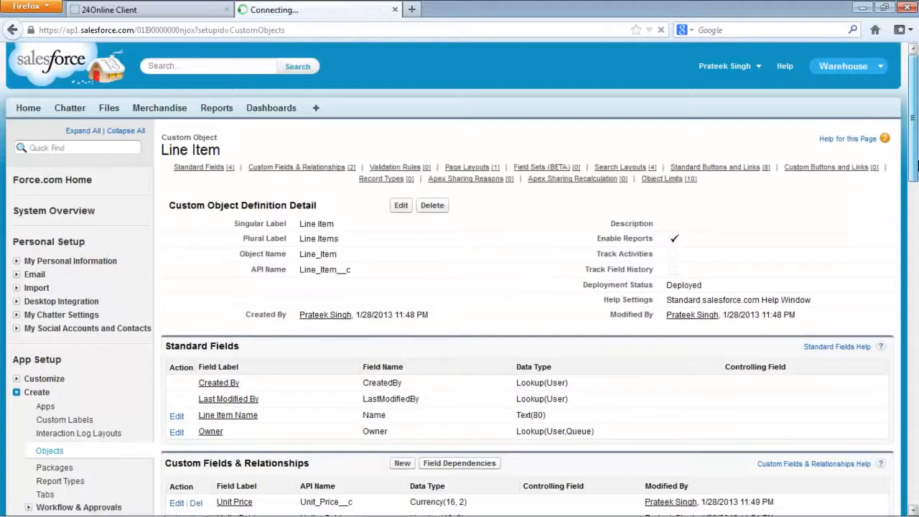
Start another custom field on Line Item with the Master-Detail Relationship data type.
drag(915, 173, 917, 236)
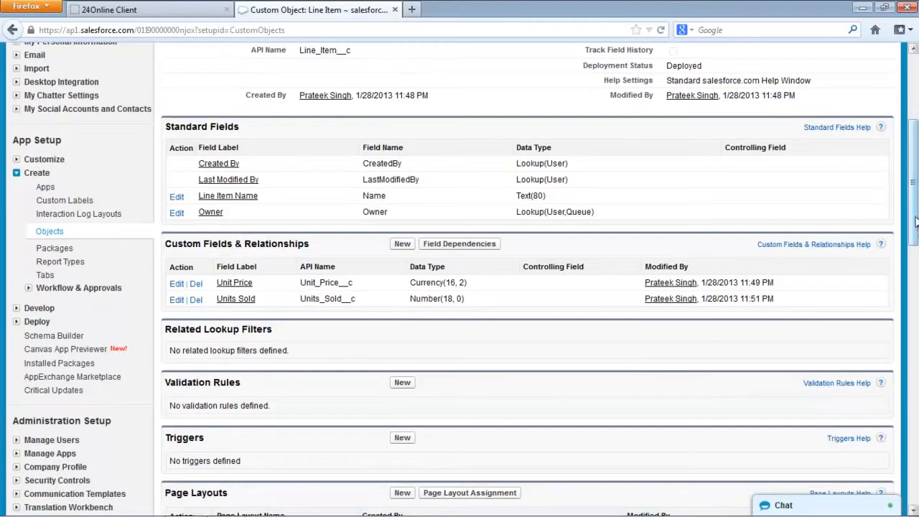
drag(916, 214, 917, 165)
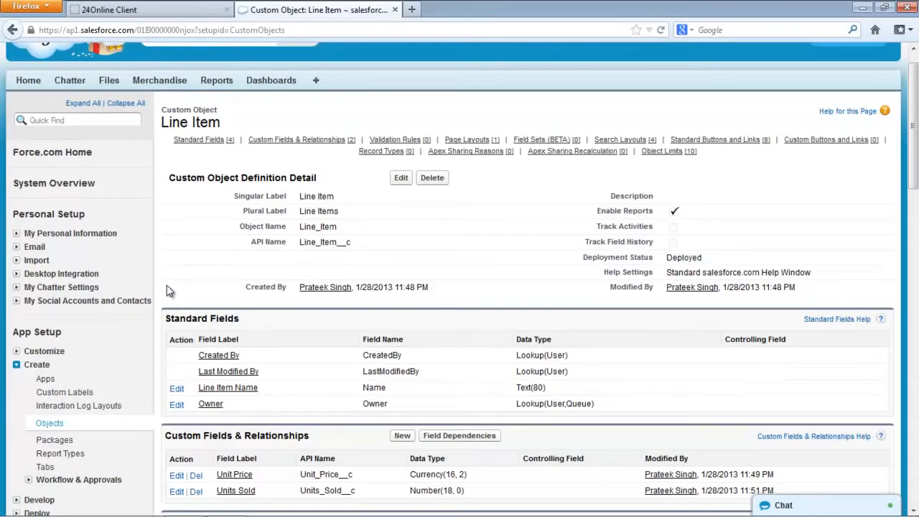
drag(913, 124, 913, 200)
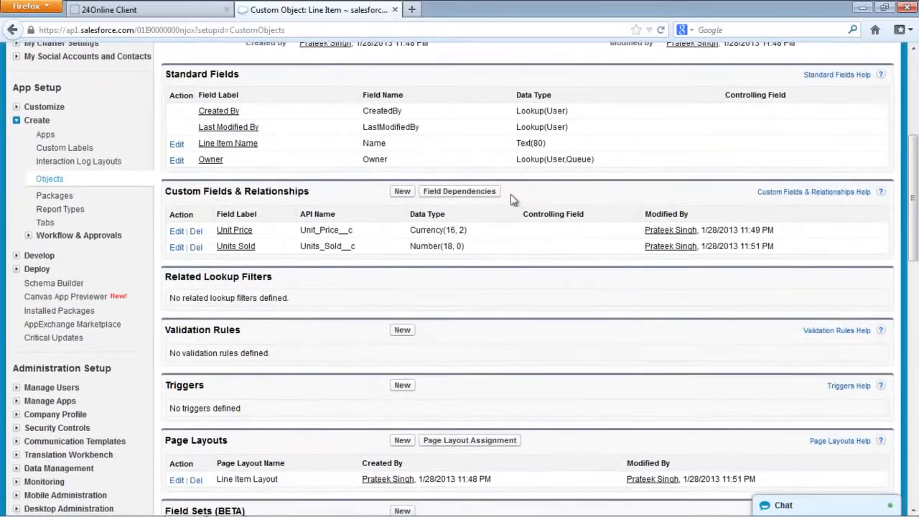
click(402, 194)
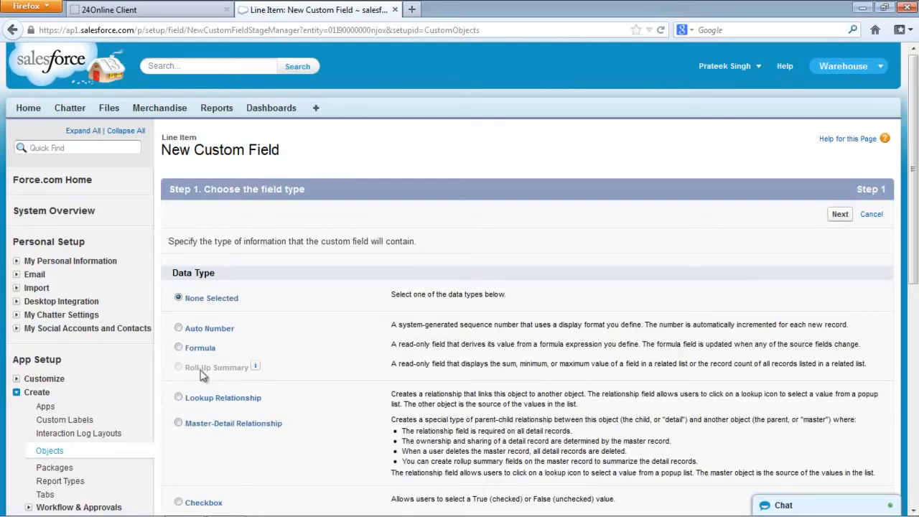
click(178, 423)
click(837, 215)
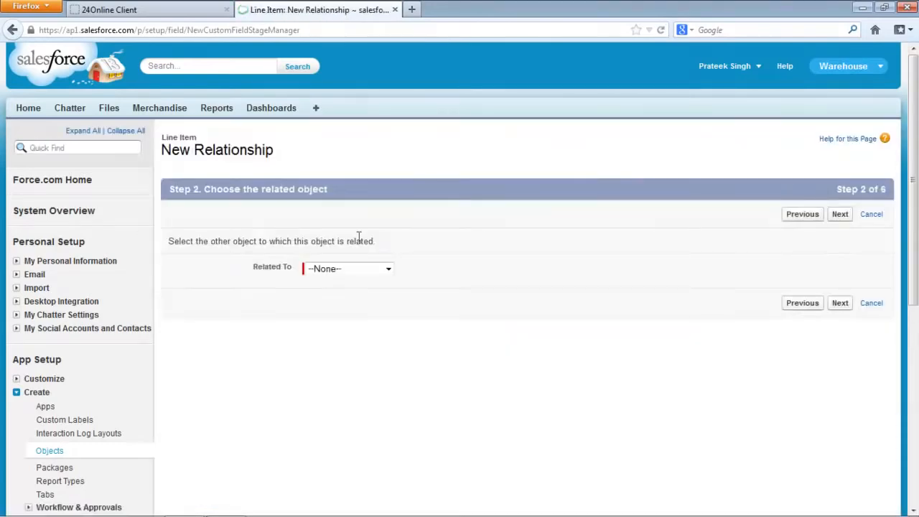
Relate Line Item to the Merchandise object, keeping Merchandise as the relationship's field label and name.
click(334, 273)
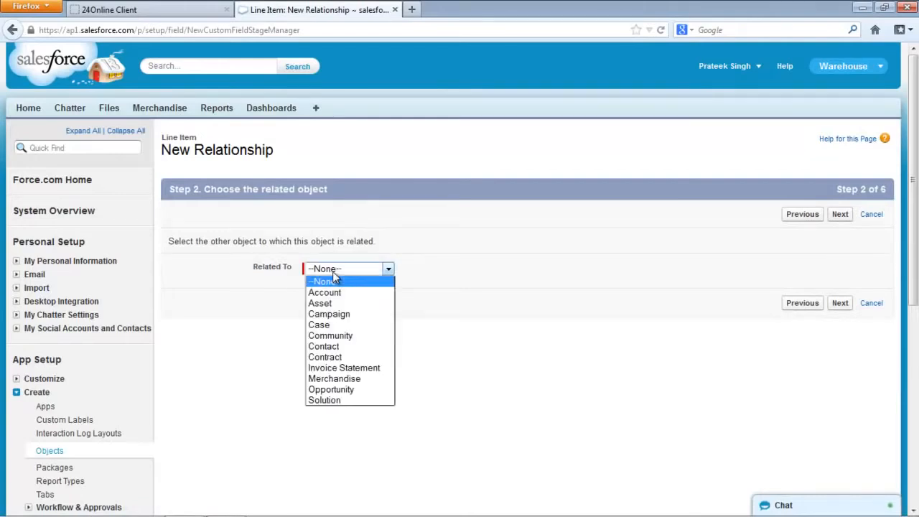
click(359, 380)
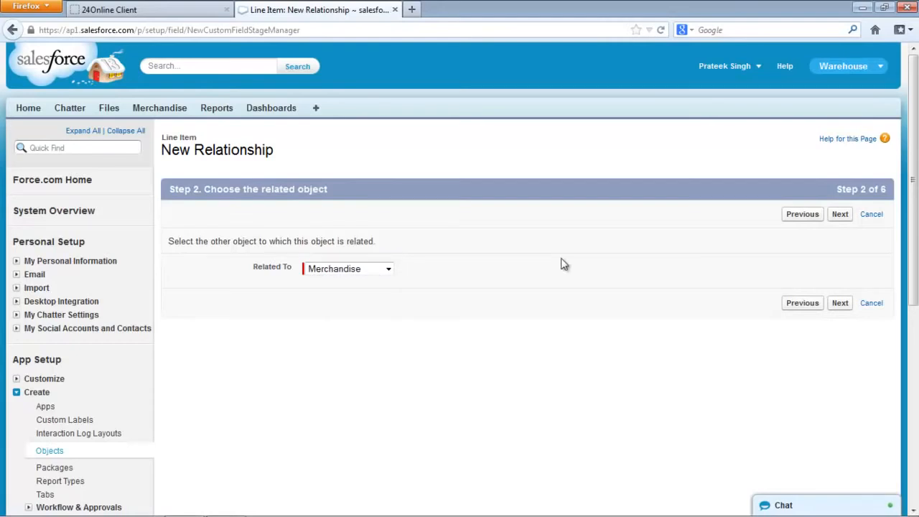
click(840, 214)
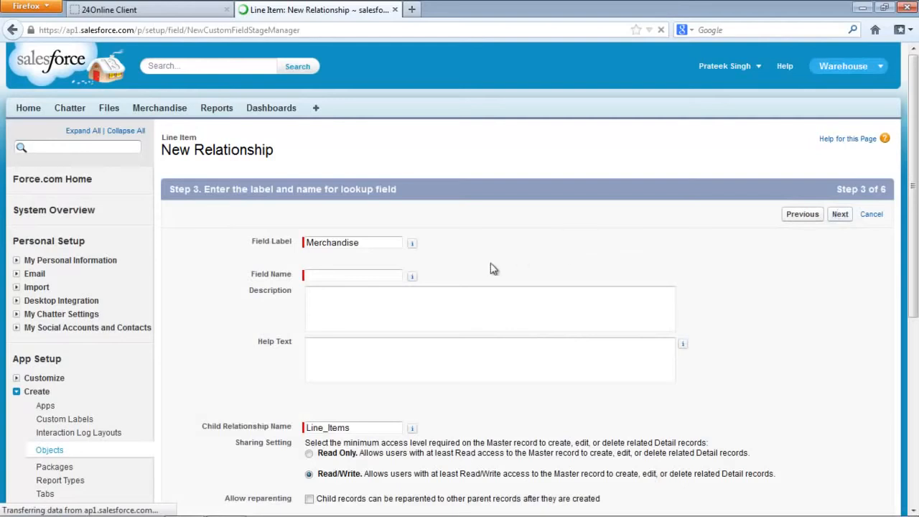
click(377, 275)
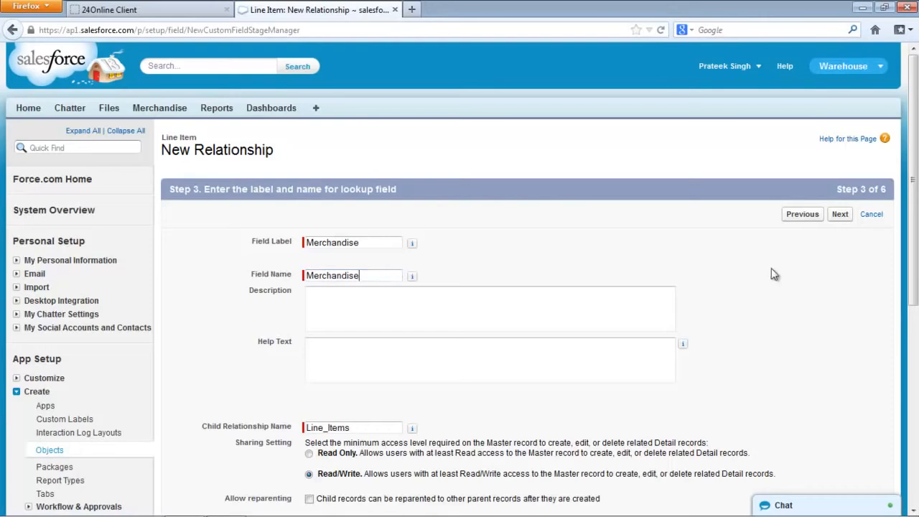
Accept the Merchandise relationship's remaining default settings and save it, continuing with another new field.
click(840, 214)
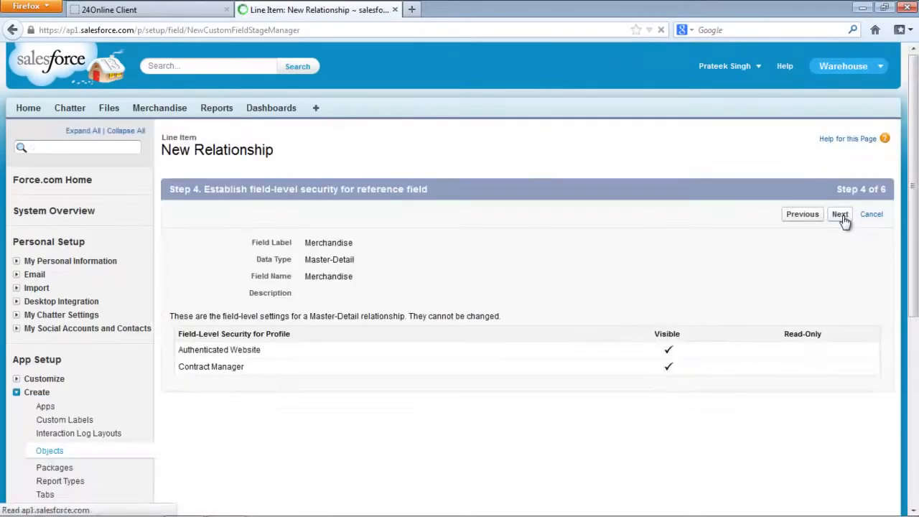
click(839, 215)
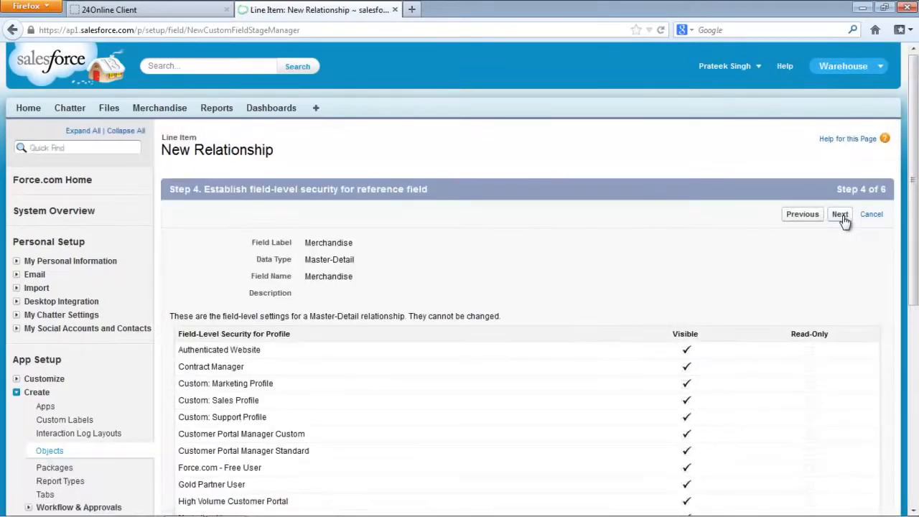
click(840, 215)
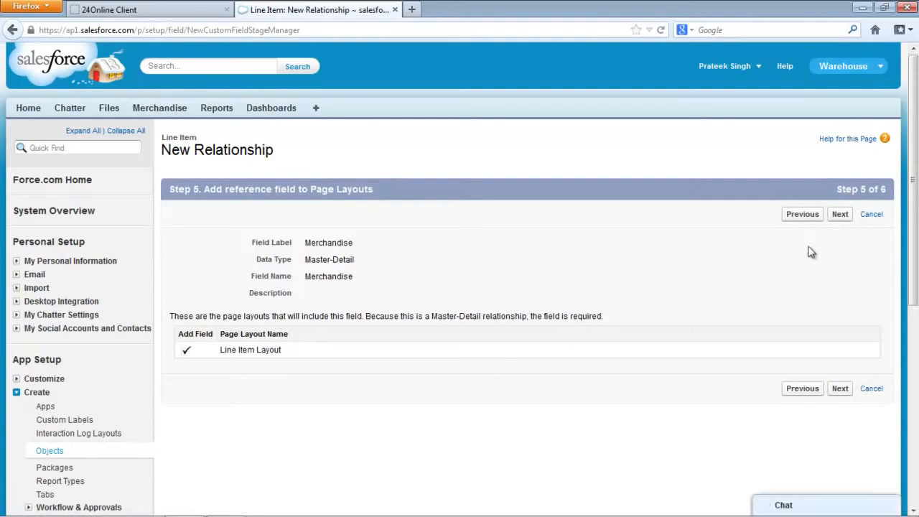
click(839, 218)
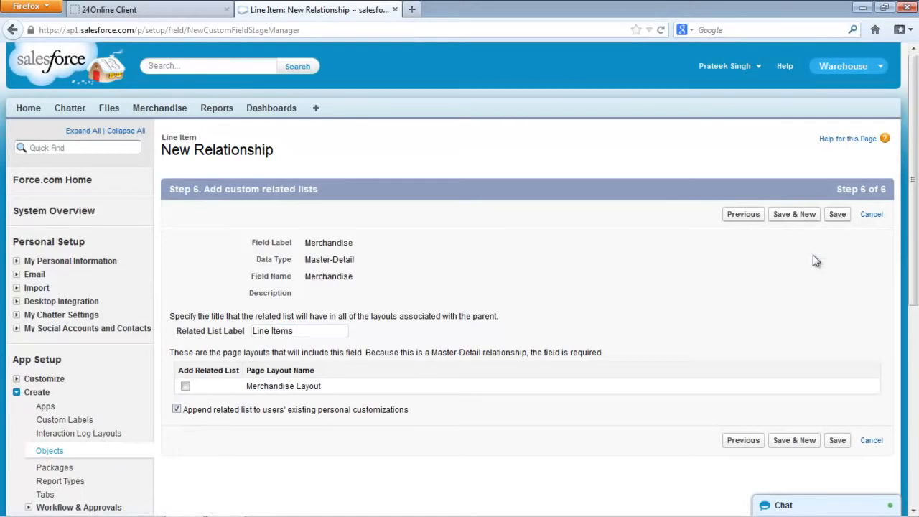
click(793, 215)
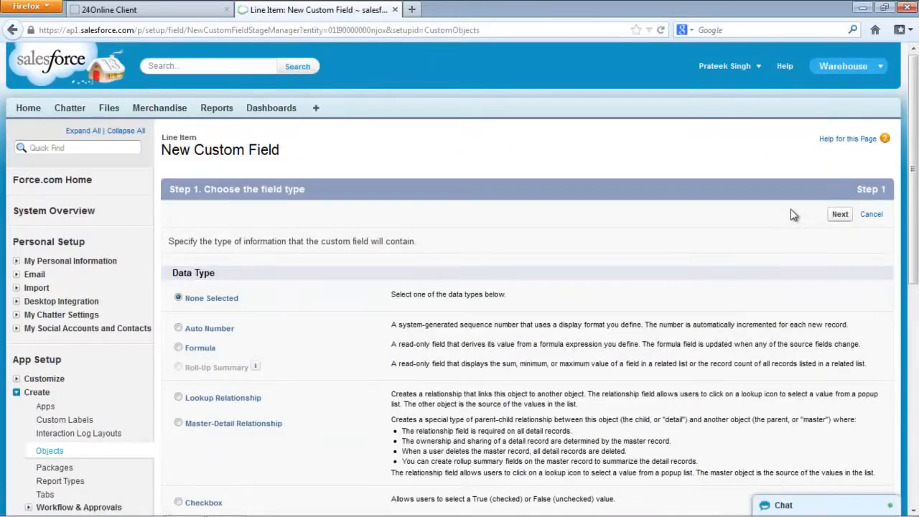
Start a Master-Detail Relationship field relating Line Item to Invoice Statement, keeping Invoice Statement as its label and Invoice_Statement as its name.
click(179, 423)
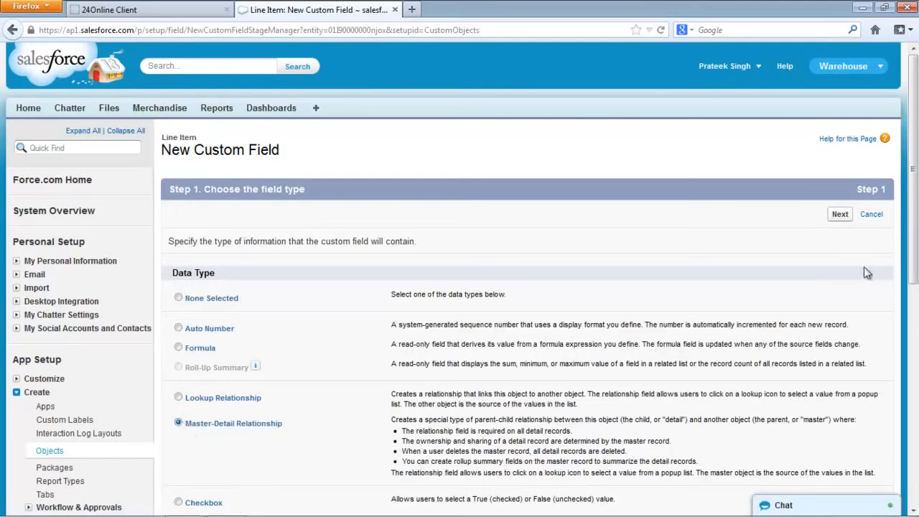
click(841, 213)
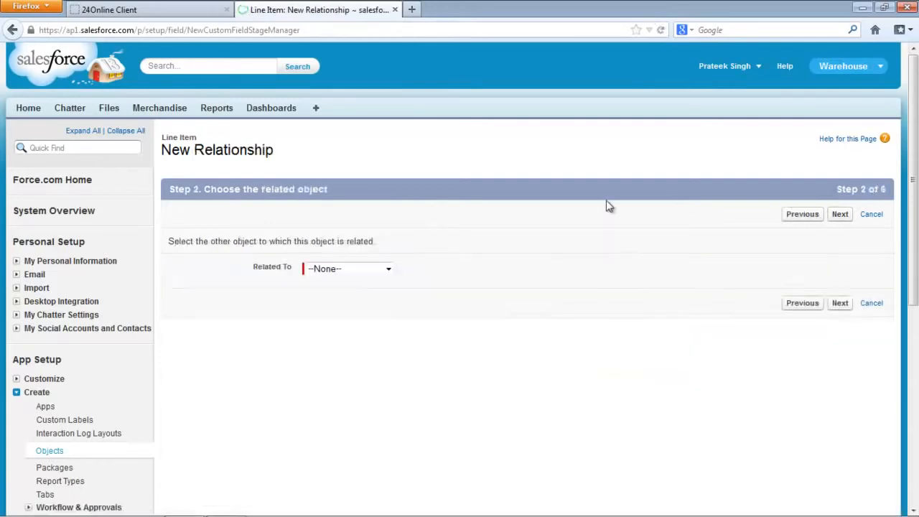
click(379, 270)
click(369, 368)
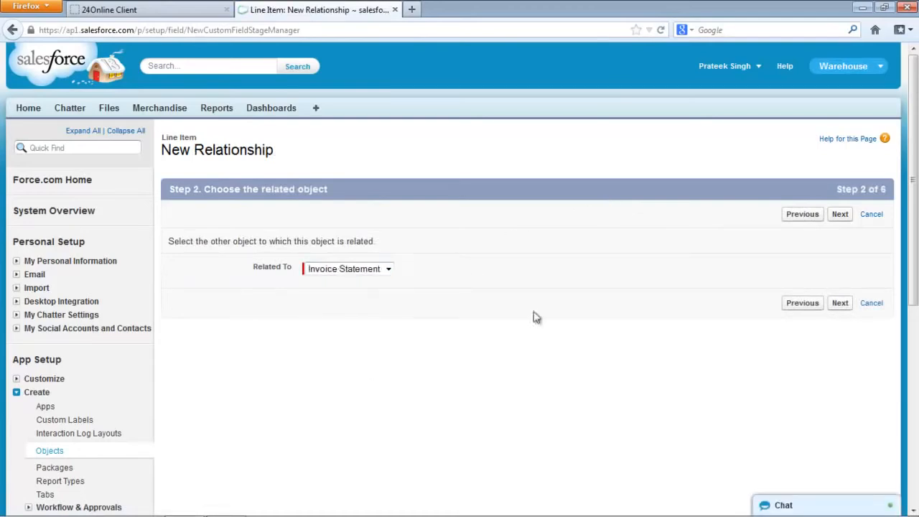
click(840, 217)
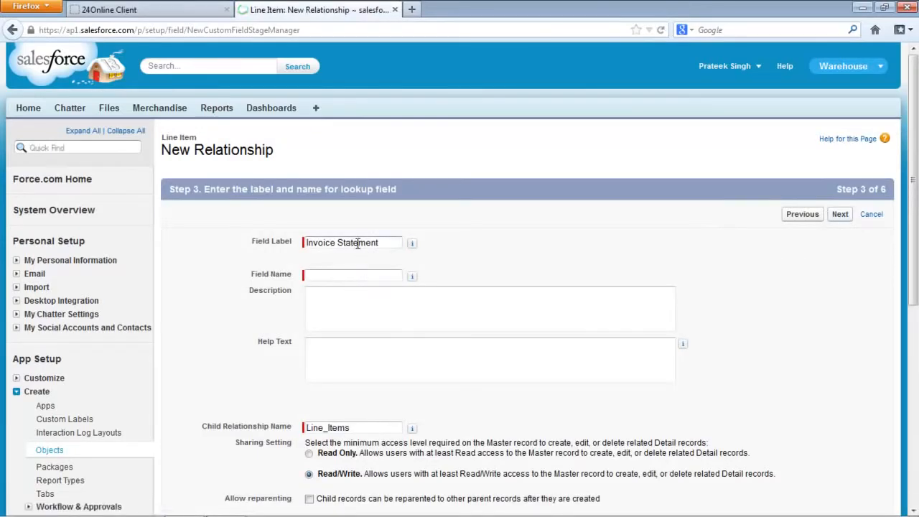
key(Tab)
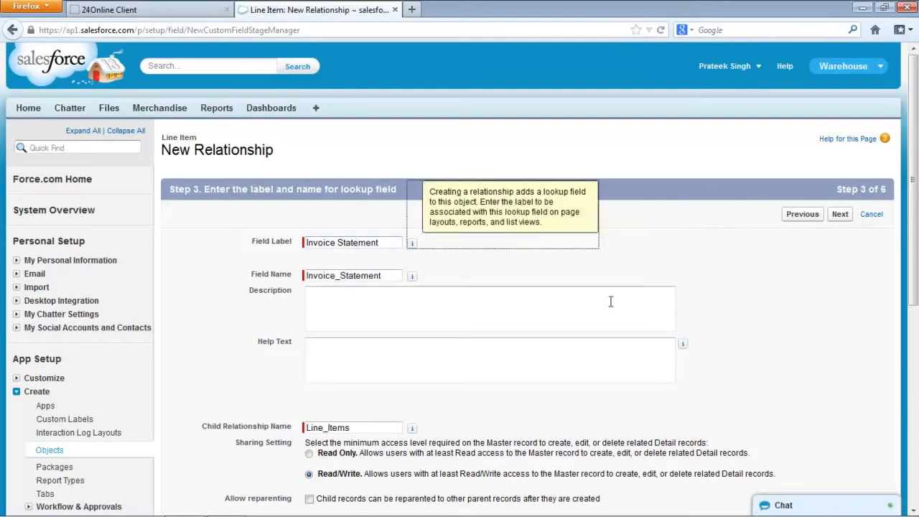
Accept the Invoice Statement relationship's default security, page layout and related list settings and save it, continuing with another new field.
click(839, 215)
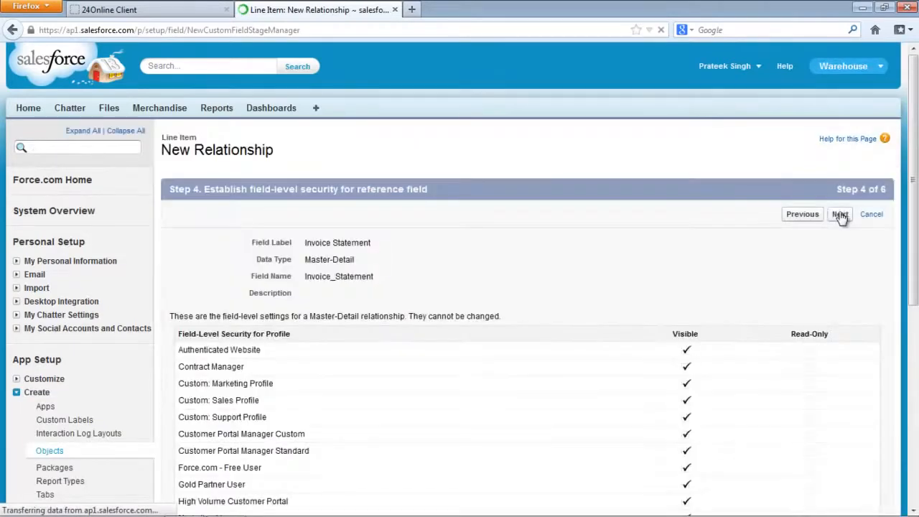
click(840, 215)
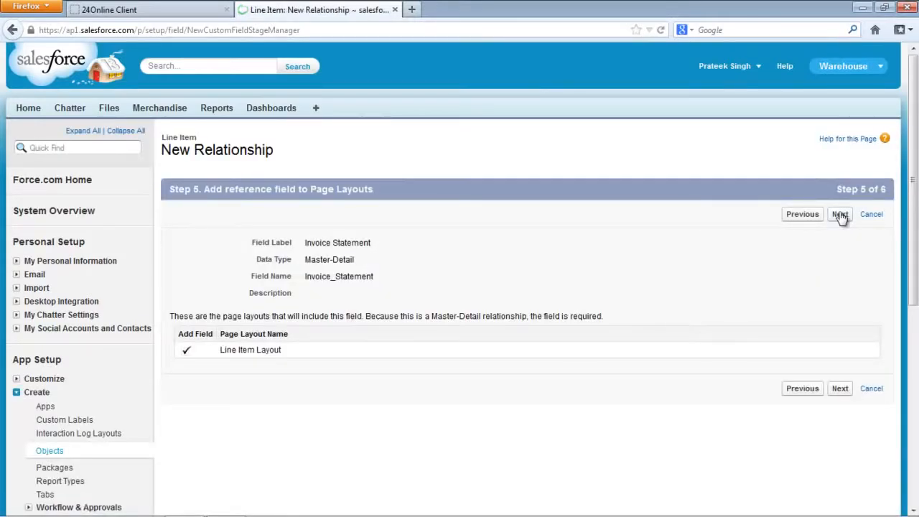
click(840, 214)
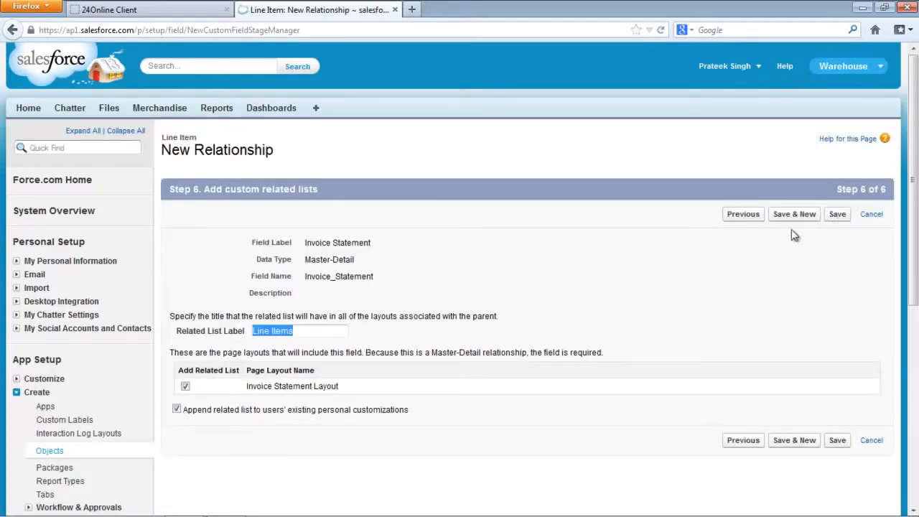
click(792, 215)
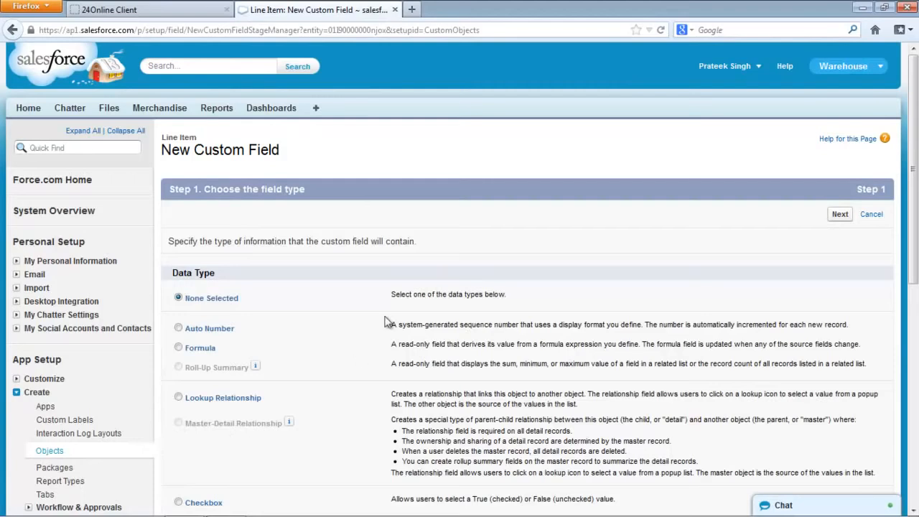
Examine the field types offered for a new custom field on Merchandise in a separate browser tab, closing that tab when done.
right_click(57, 452)
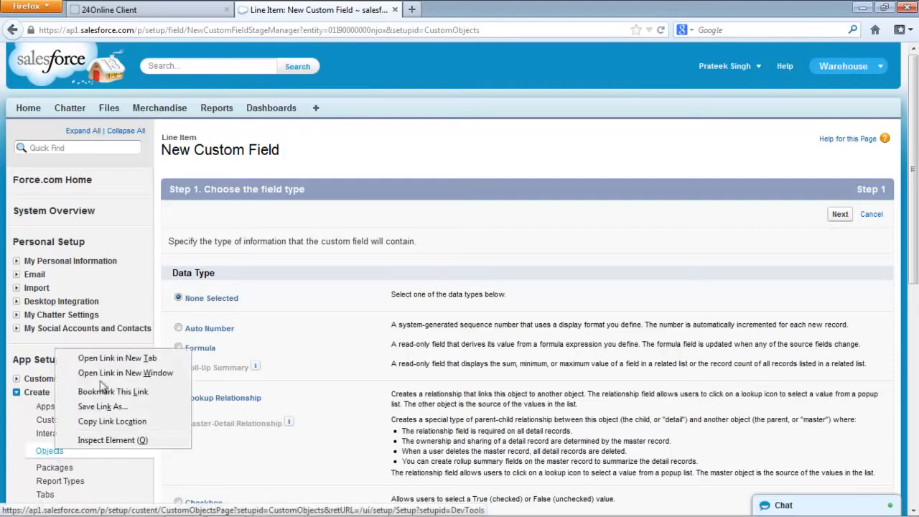
key(Escape)
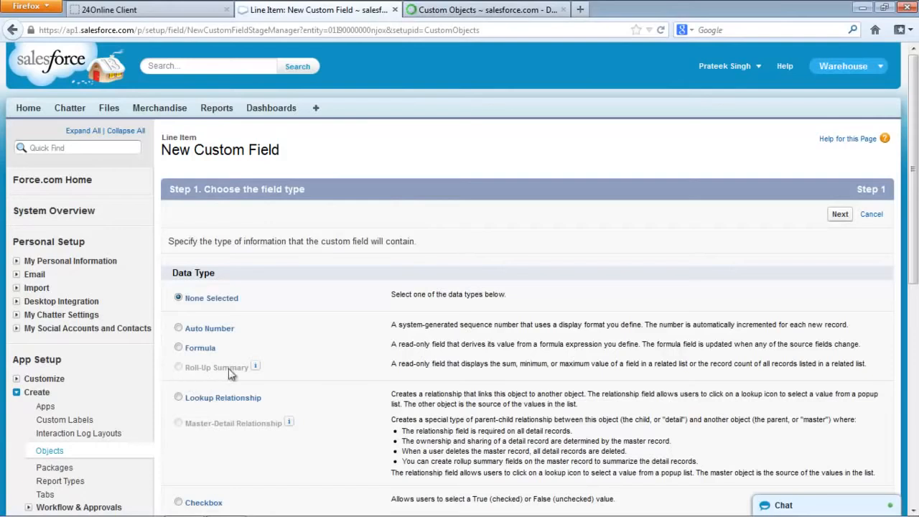
click(458, 6)
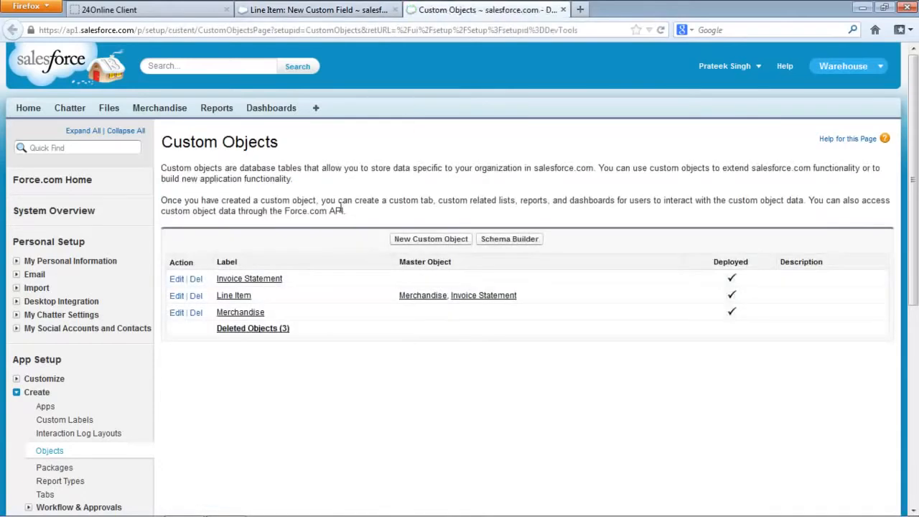
click(254, 316)
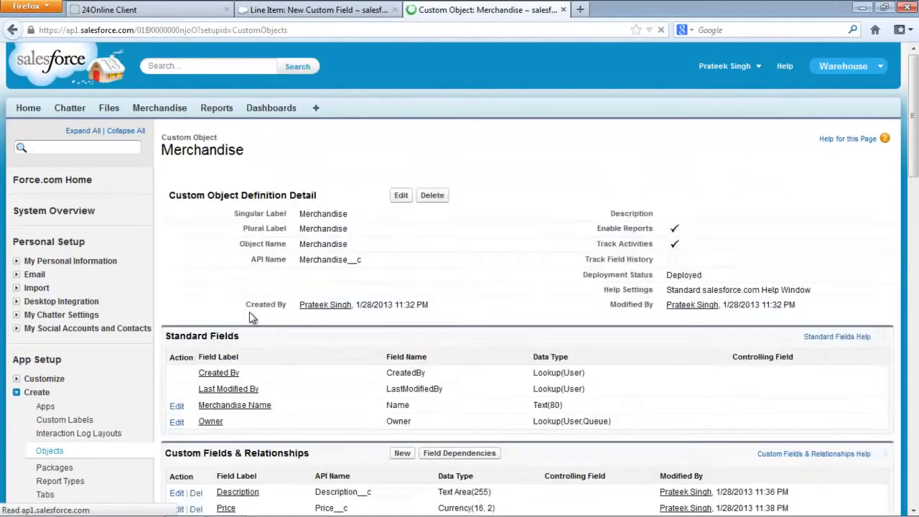
click(401, 464)
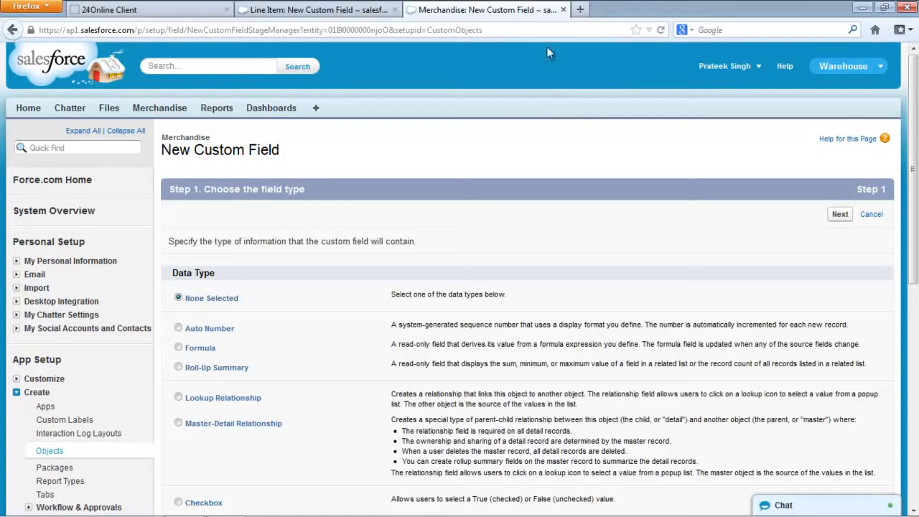
click(563, 10)
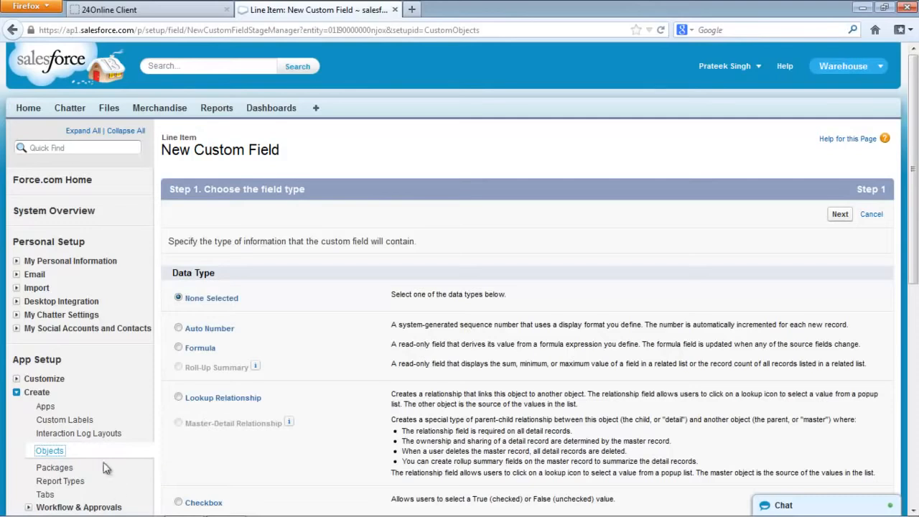
Start a new custom object tab for Invoice Statement with the Form tab style.
click(45, 495)
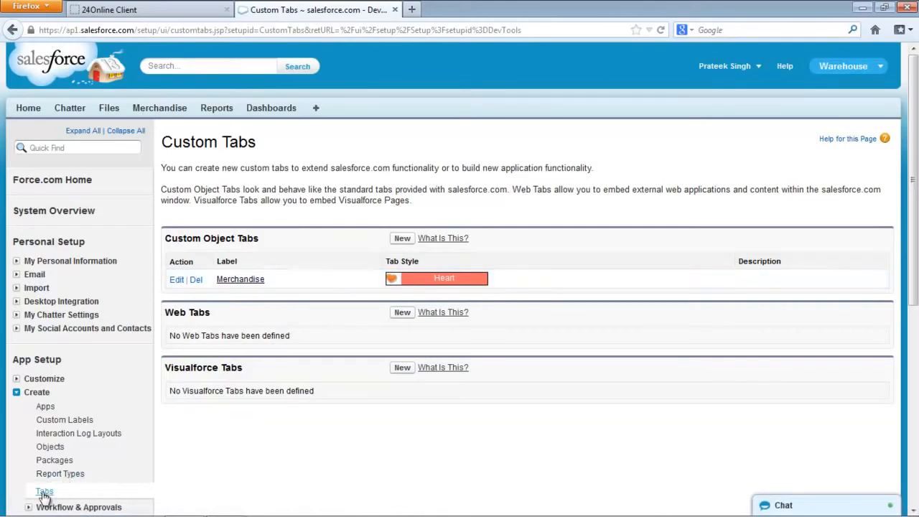
click(402, 238)
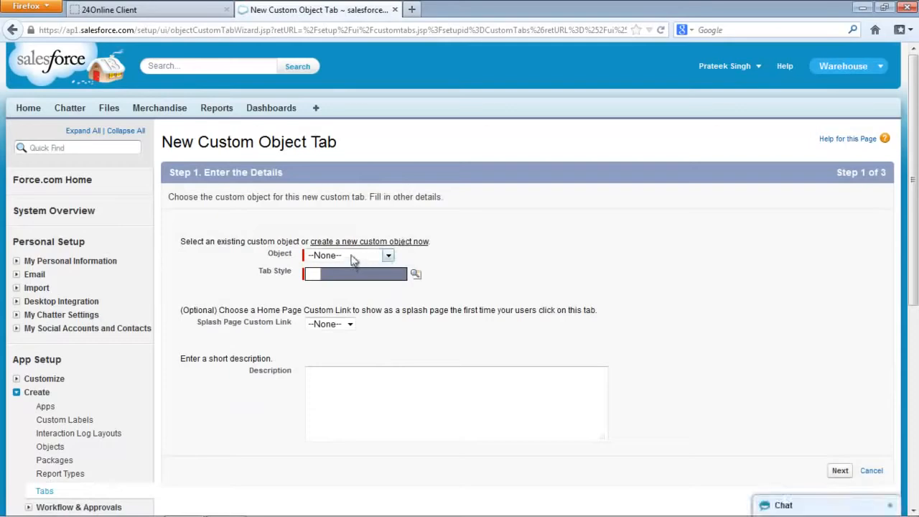
click(351, 255)
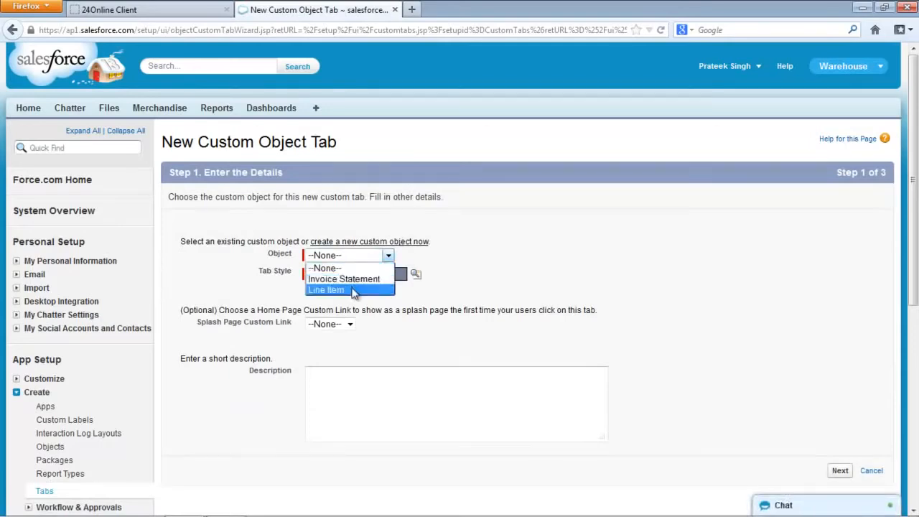
click(351, 280)
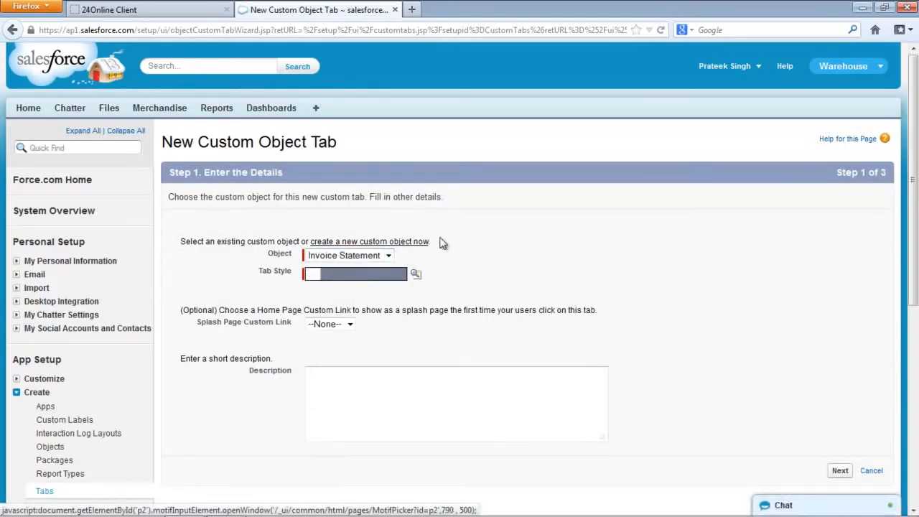
click(417, 276)
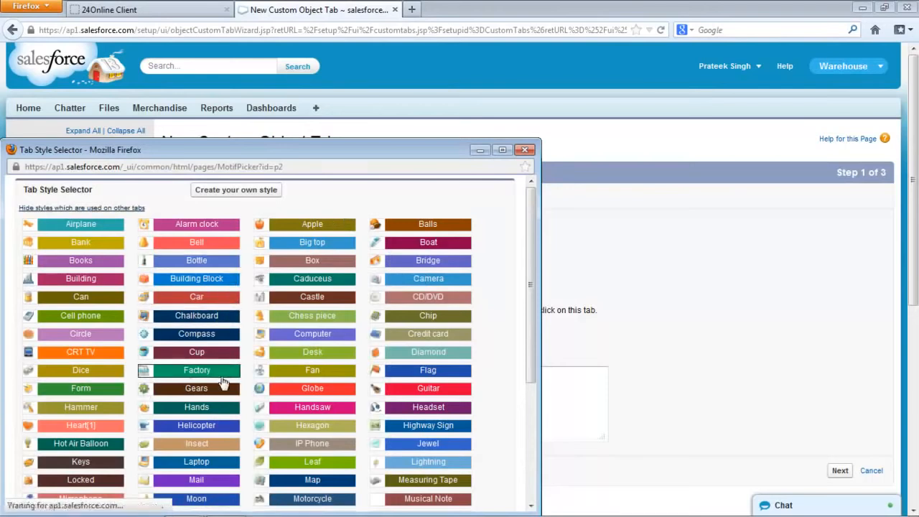
click(81, 388)
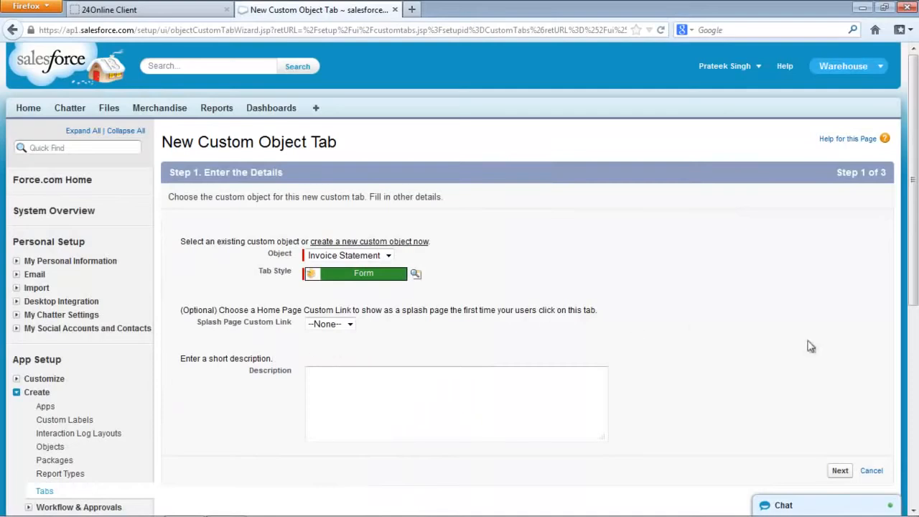
Keep the default profile visibility and custom app assignments for the Invoice Statement tab and save it.
click(839, 474)
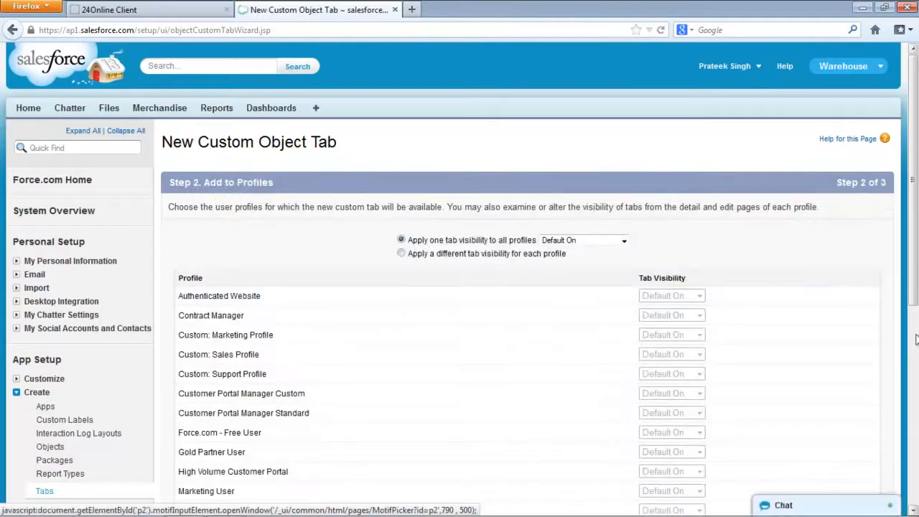
scroll(898, 323, down, 5)
click(840, 305)
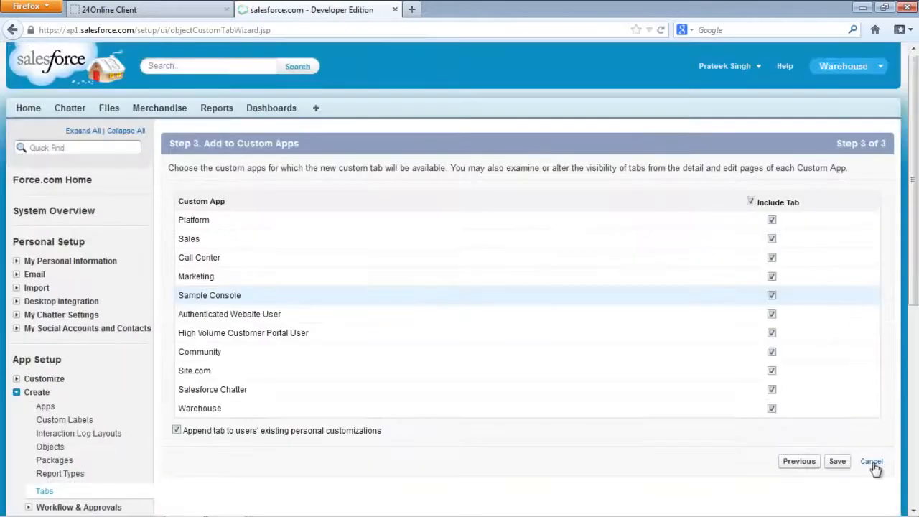
click(840, 461)
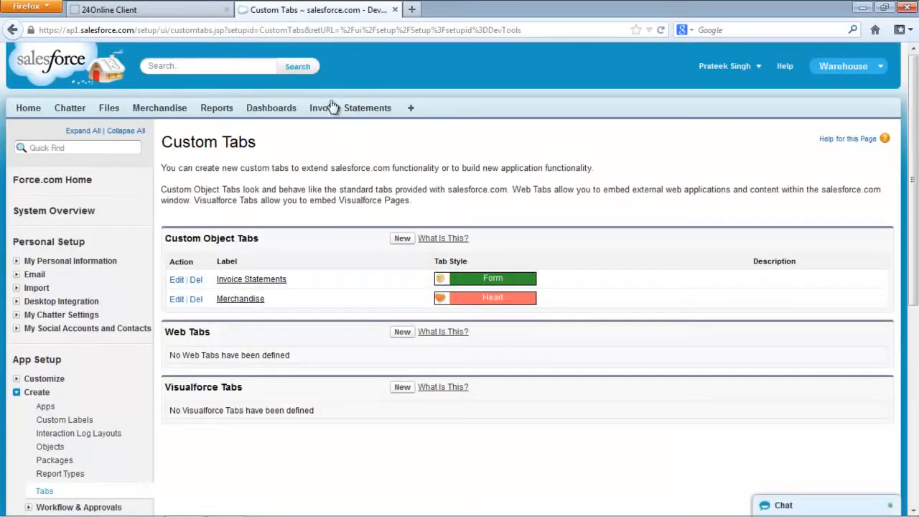
View the home pages of Invoice Statements and Merchandise.
click(341, 109)
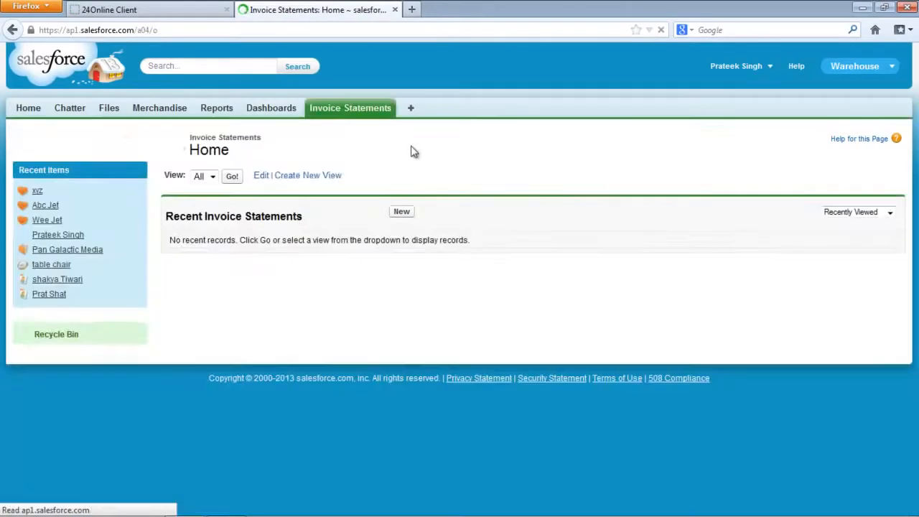
click(344, 114)
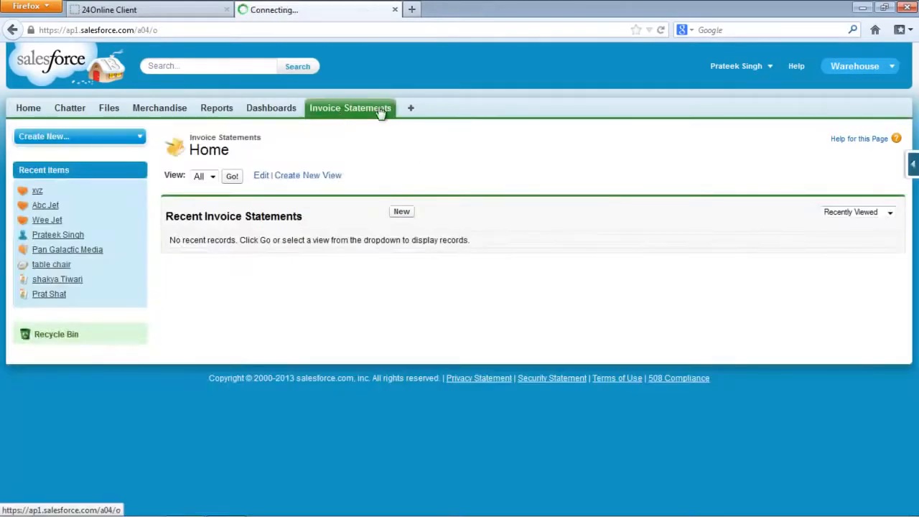
click(163, 113)
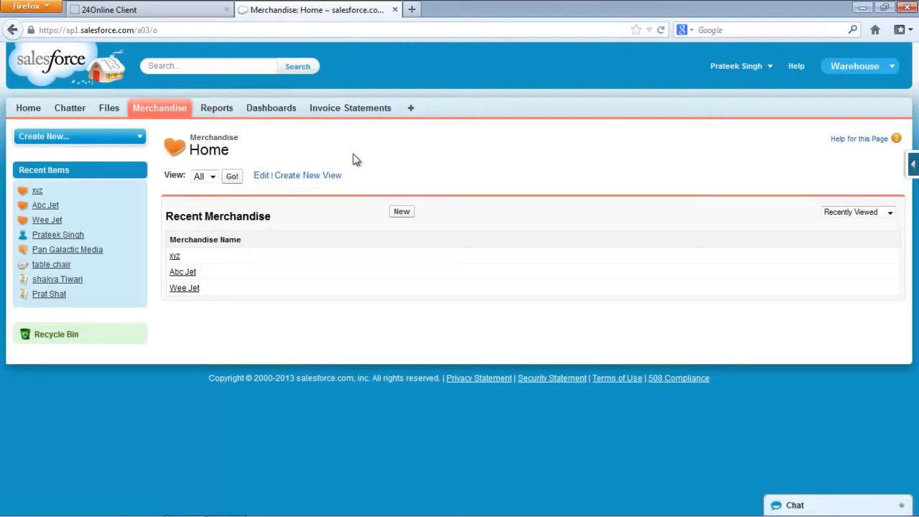
Create and save an invoice statement with status Open and the description "This is First Invoice Statement".
click(351, 109)
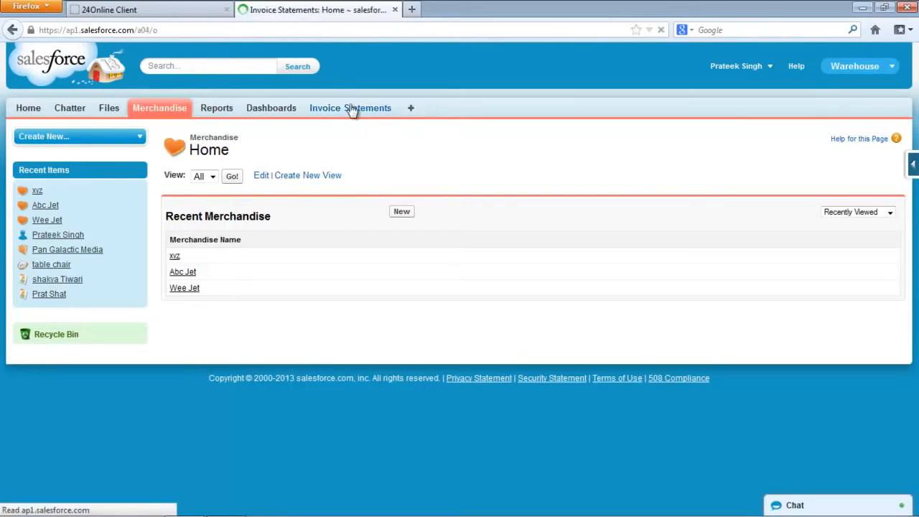
click(401, 213)
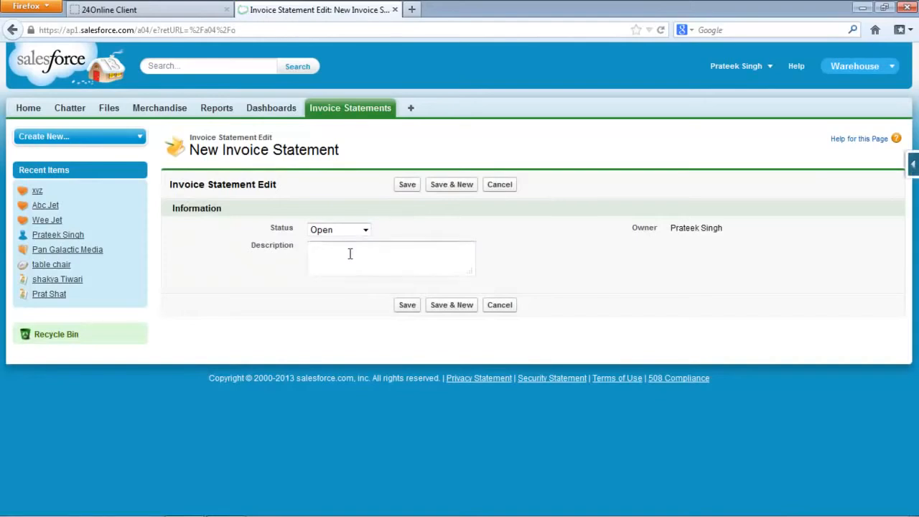
click(349, 253)
text(This is First)
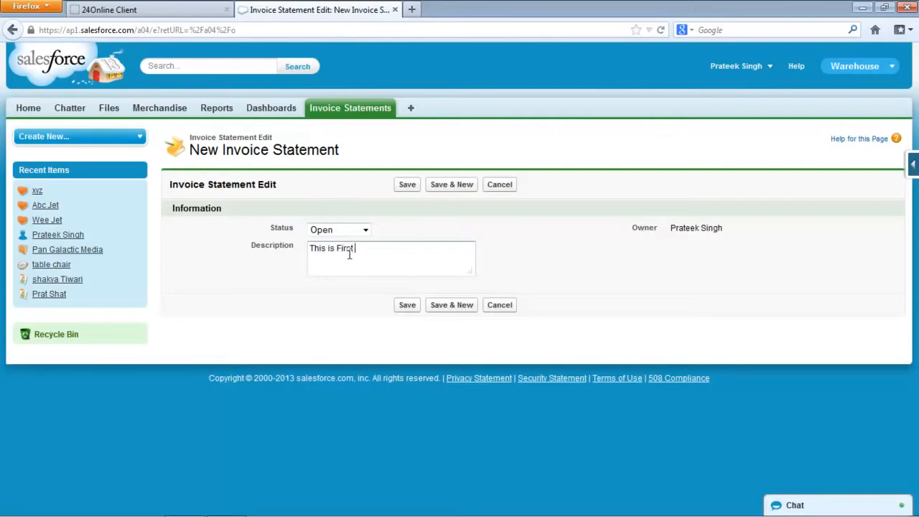
text( Invoice Stateem)
key(BackSpace)
text(nt)
click(407, 186)
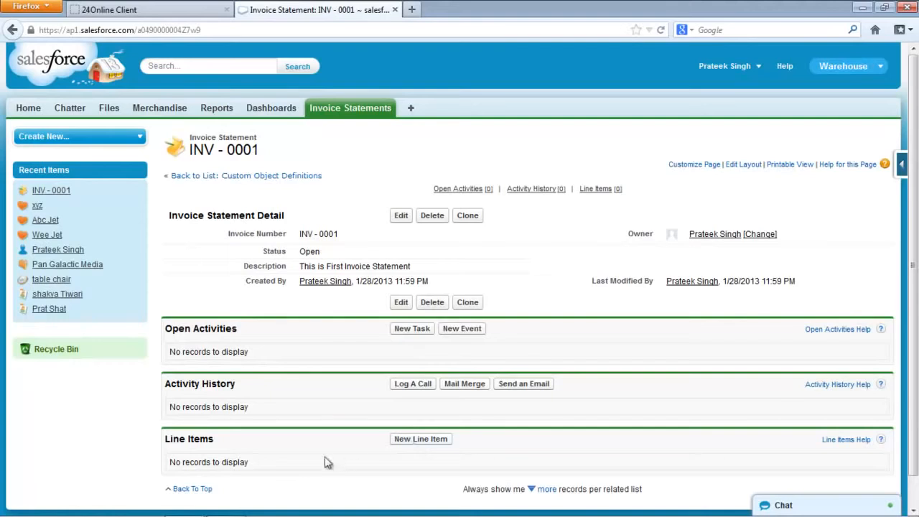
Add a line item named 1 to the first invoice statement with unit price 10, units sold 4 and merchandise Wee Jet, and save it.
click(416, 440)
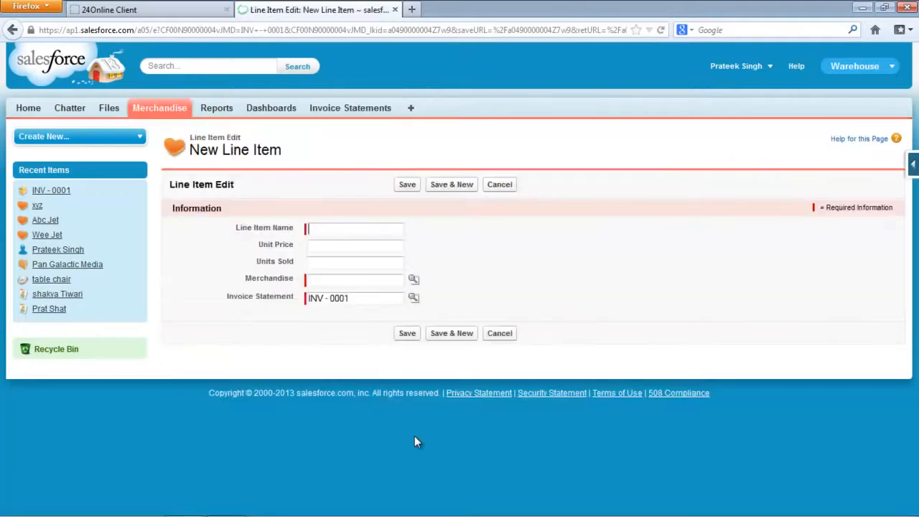
click(351, 225)
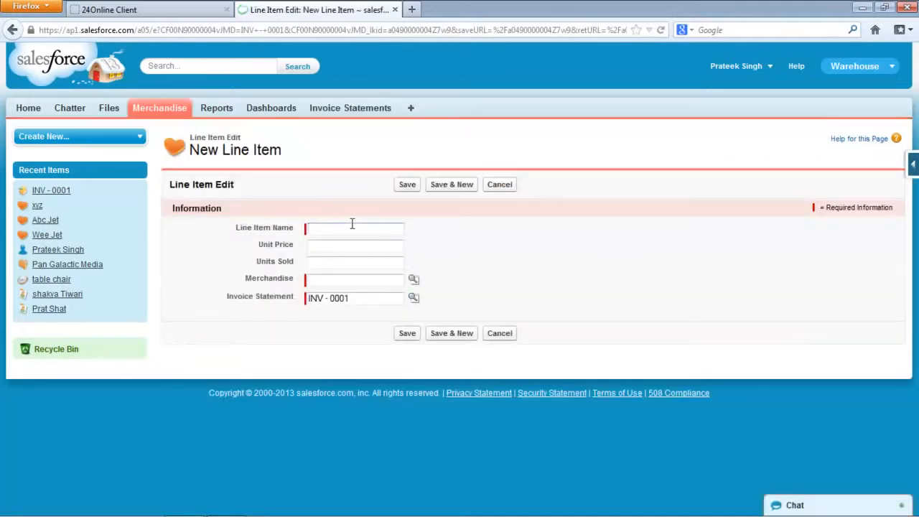
click(351, 226)
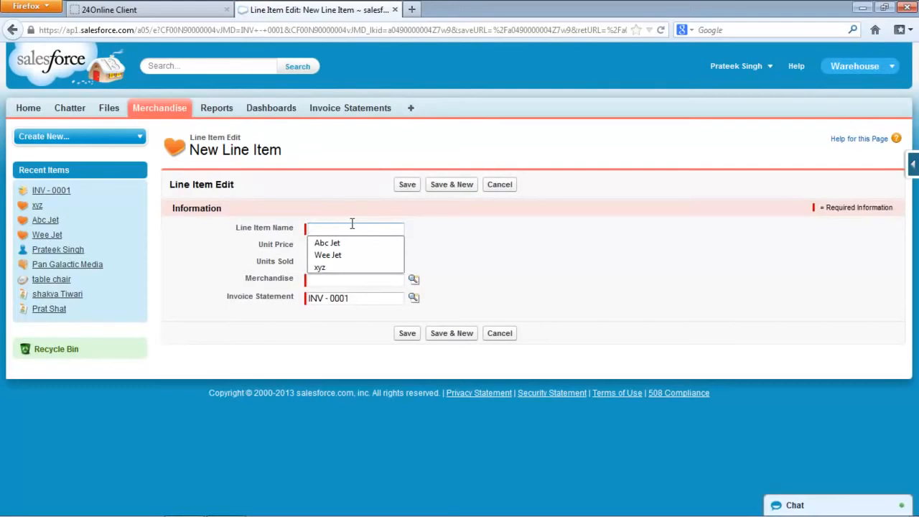
click(352, 224)
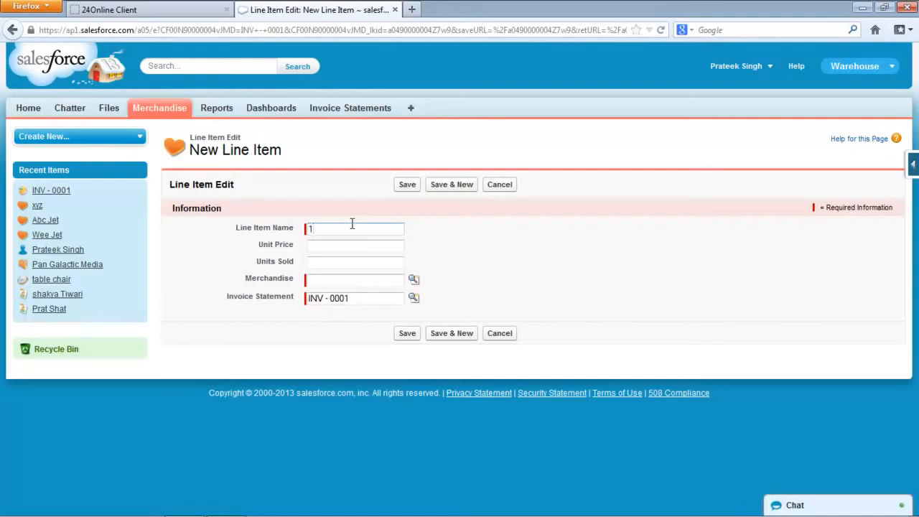
click(347, 282)
text(10)
key(Tab)
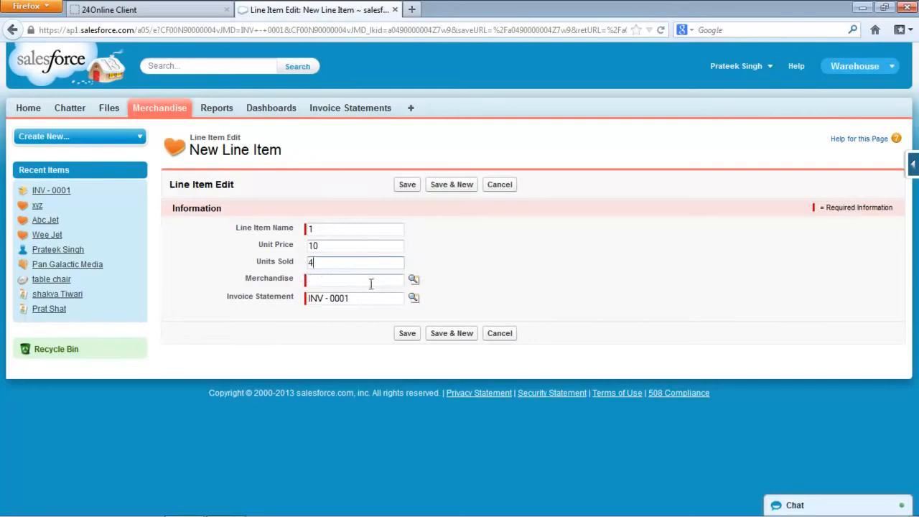
click(415, 282)
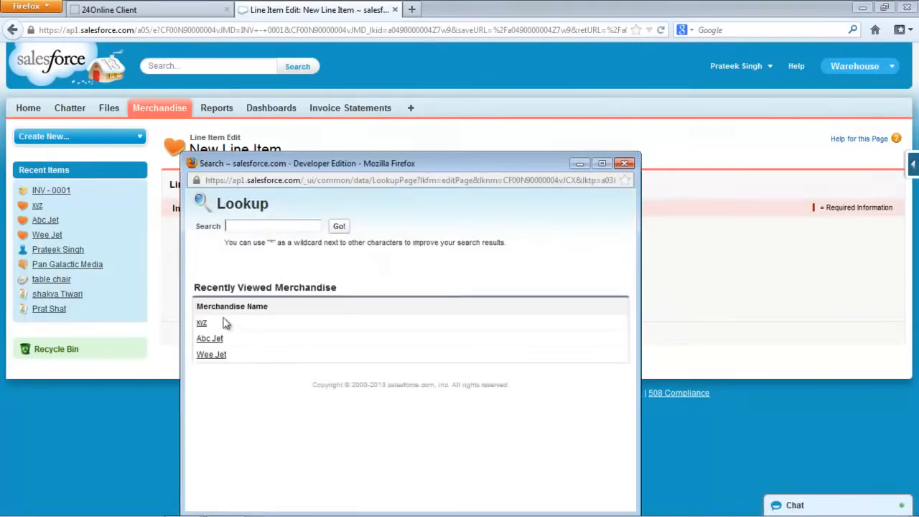
click(212, 355)
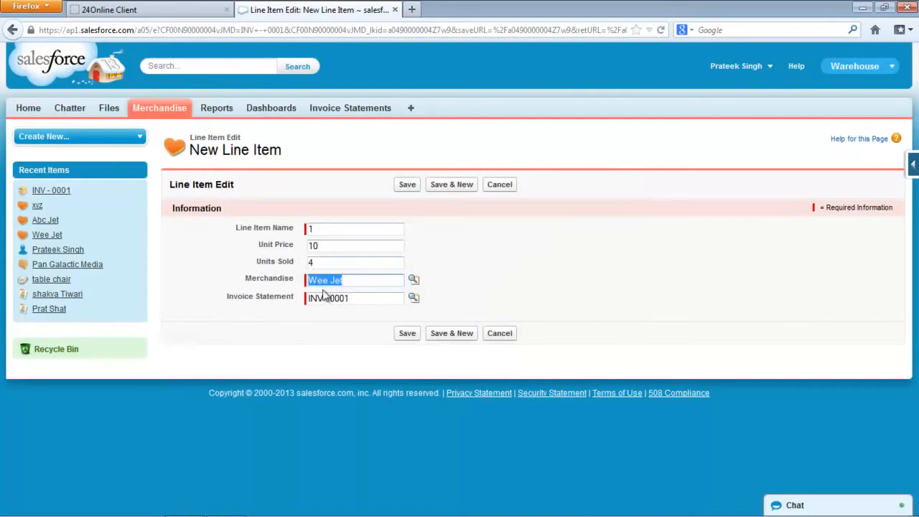
click(408, 334)
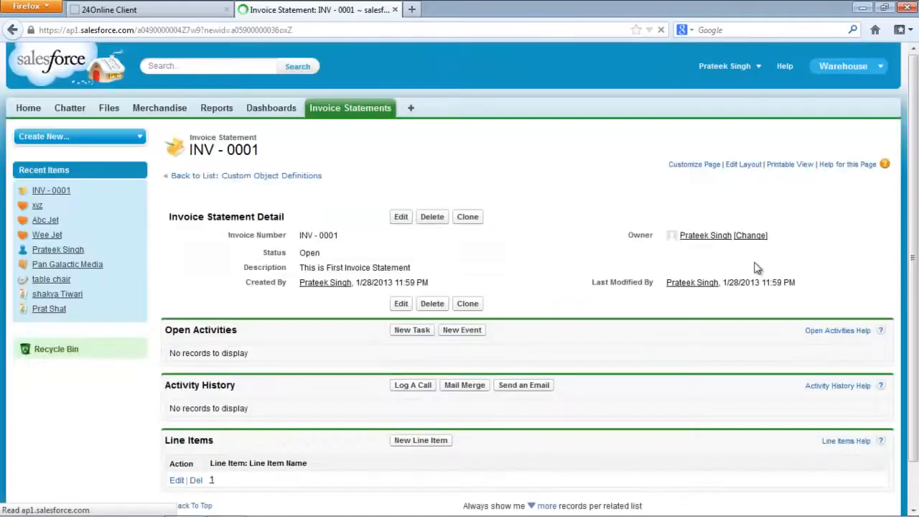
Clone line item 1 as line item 2 with unit price 12, units sold 5 and merchandise xyz, and save it, starting another new record.
click(213, 480)
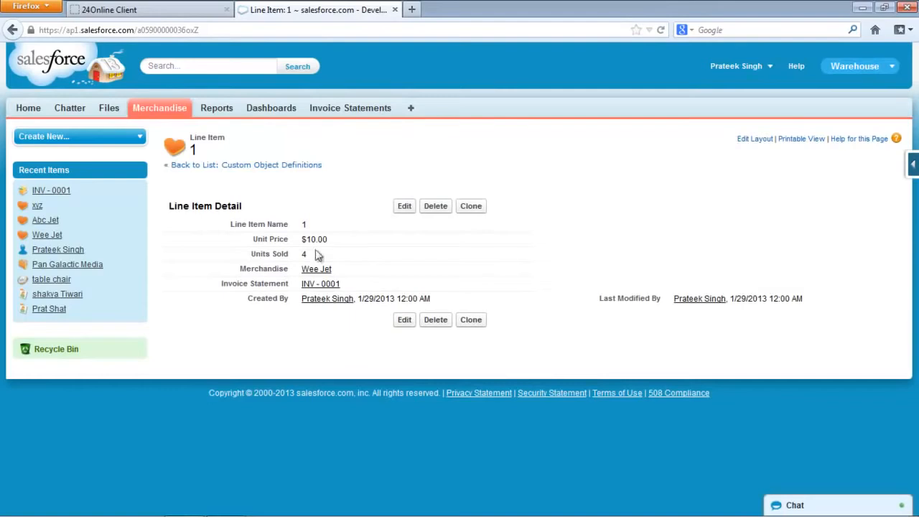
mouse_move(318, 276)
click(474, 206)
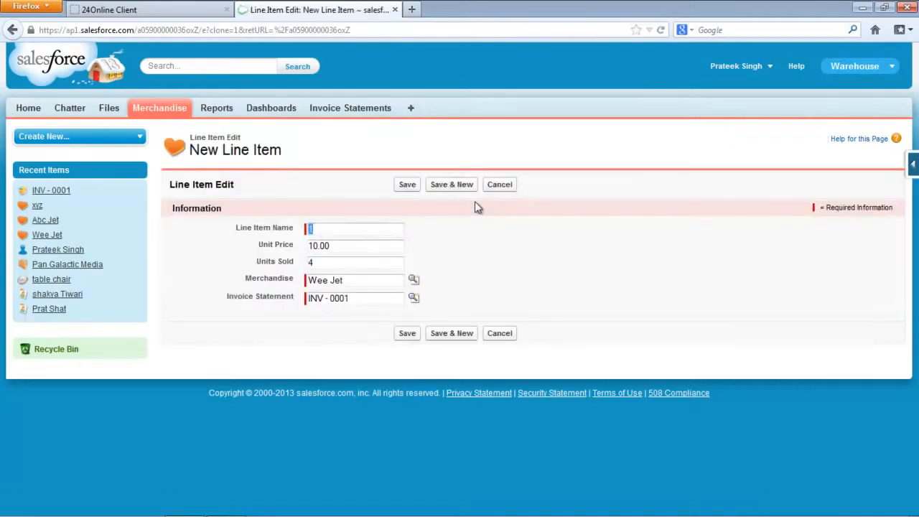
text(2)
double_click(355, 244)
text(12)
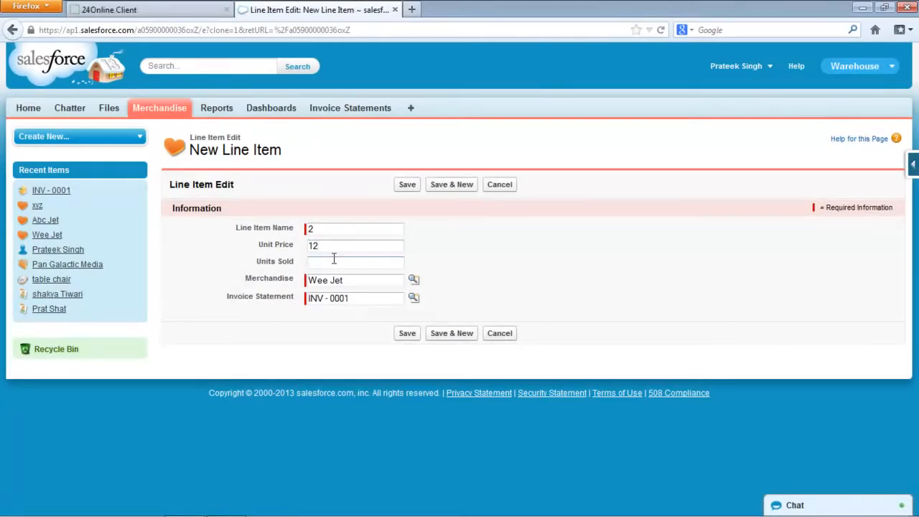
click(414, 280)
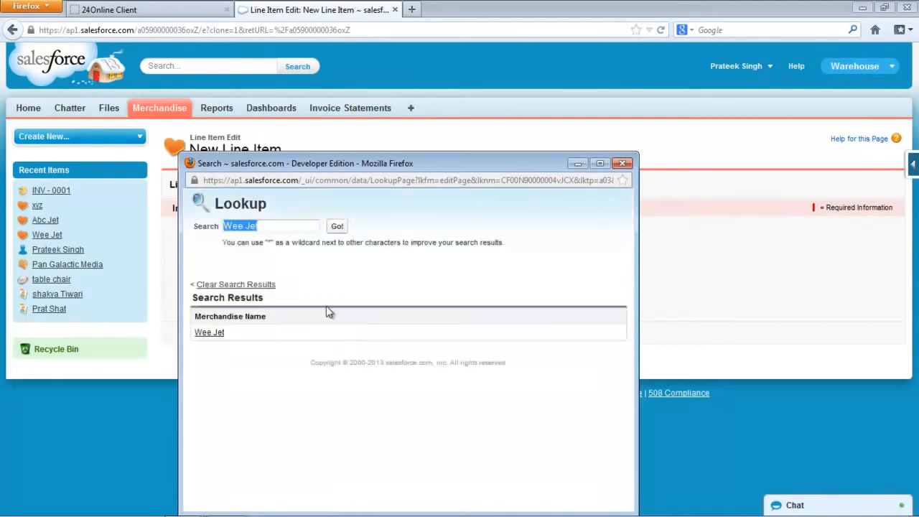
click(265, 285)
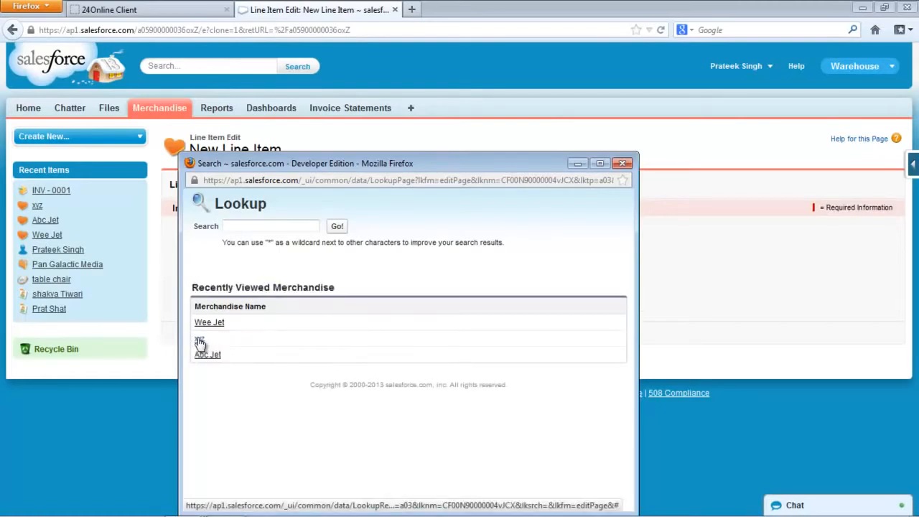
click(199, 341)
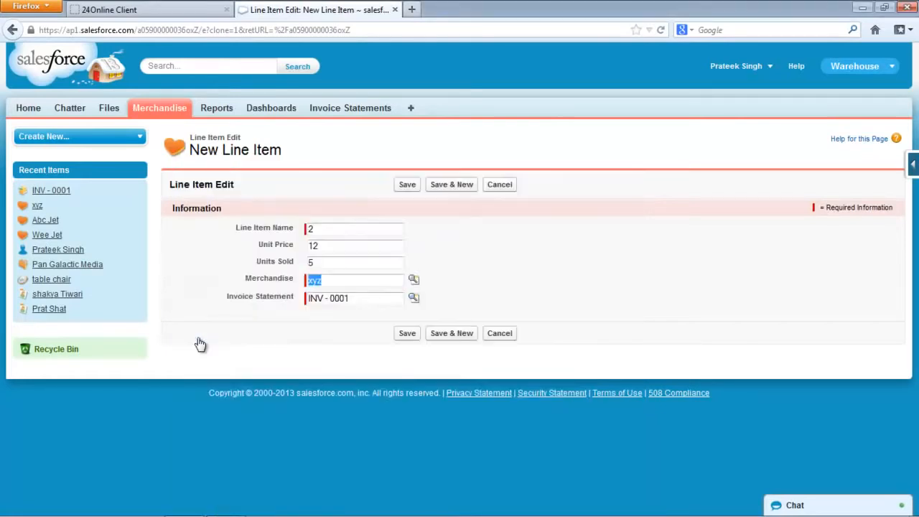
click(454, 332)
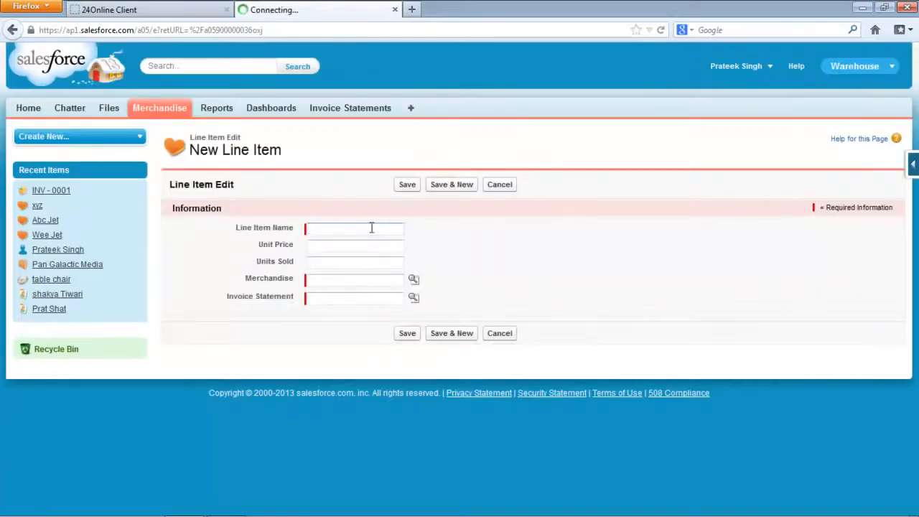
Create and save line item 3 with unit price 4, units sold 19 and merchandise Abc Jet, linked to the first invoice statement.
click(371, 228)
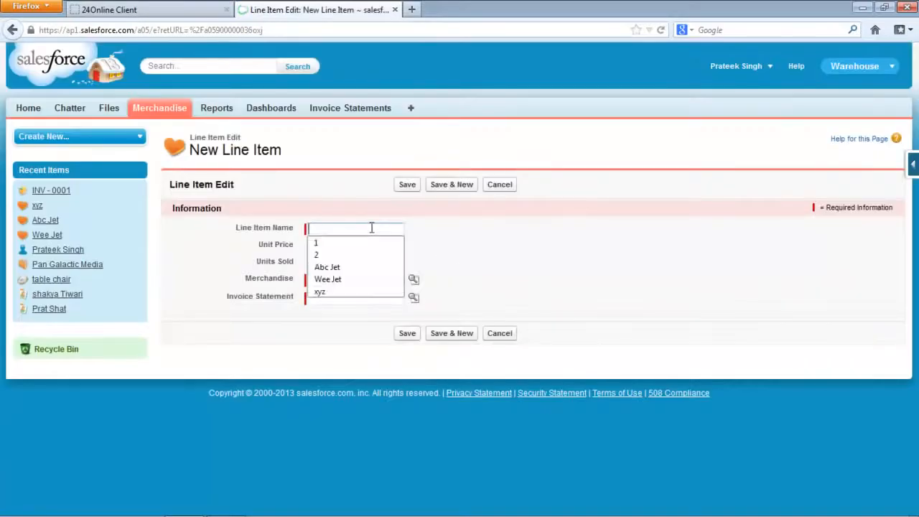
text(3)
click(356, 247)
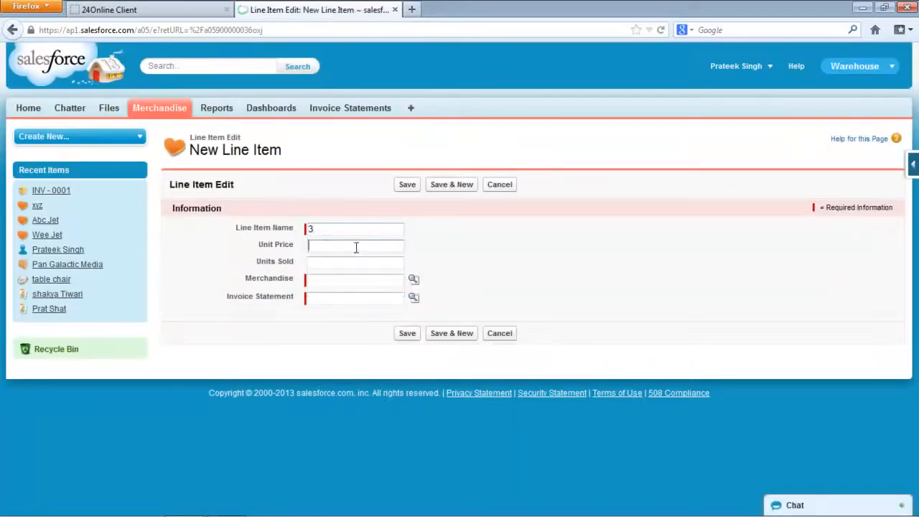
click(355, 259)
text(19)
click(414, 280)
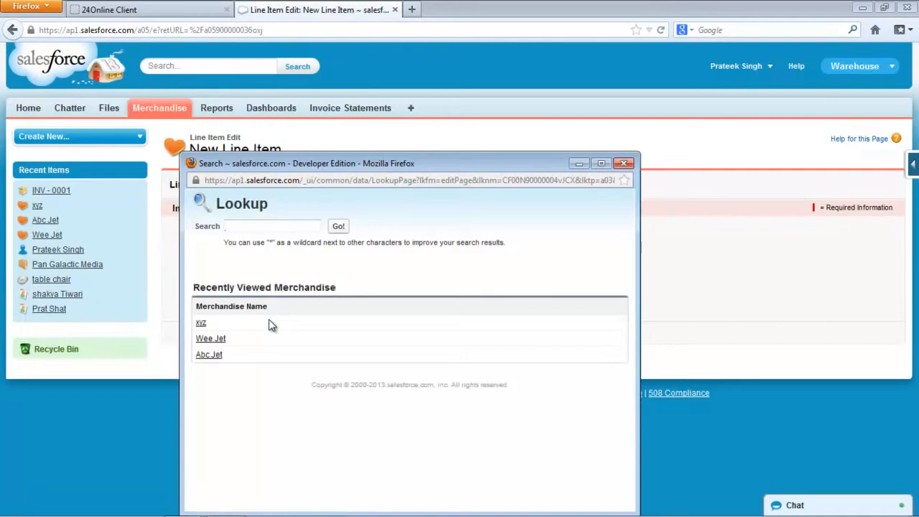
click(210, 356)
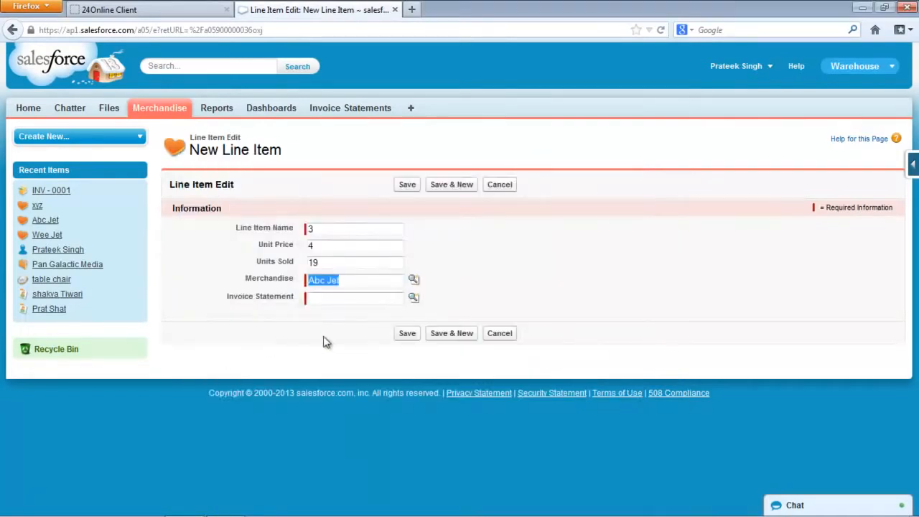
click(415, 299)
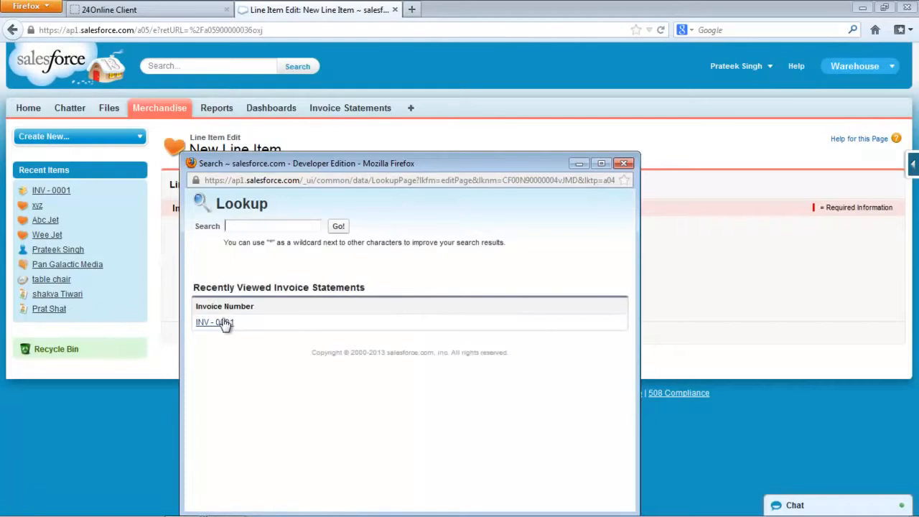
click(224, 323)
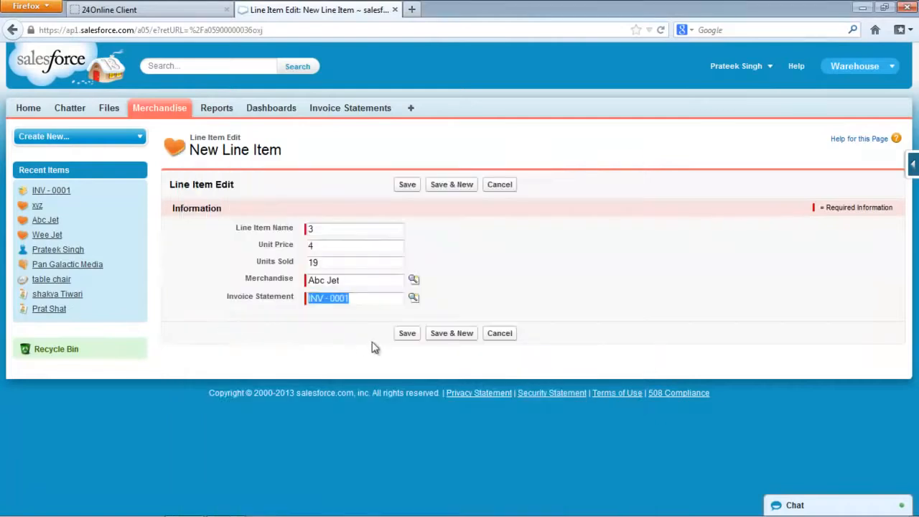
click(407, 335)
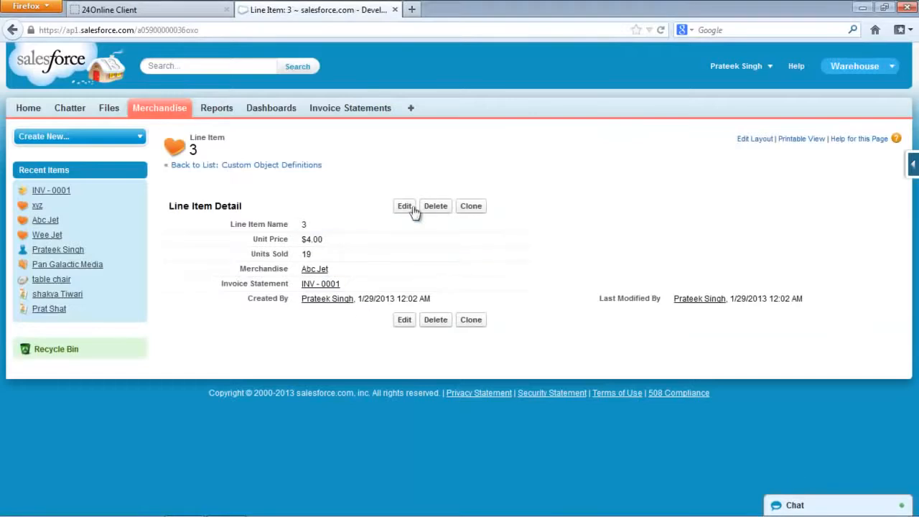
Open the Line Item custom object's definition in the app setup.
click(741, 67)
click(697, 111)
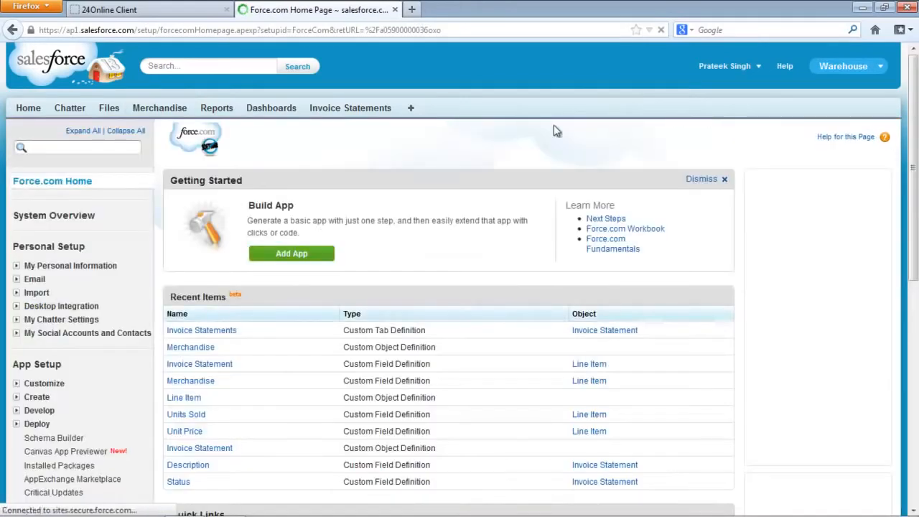
click(16, 397)
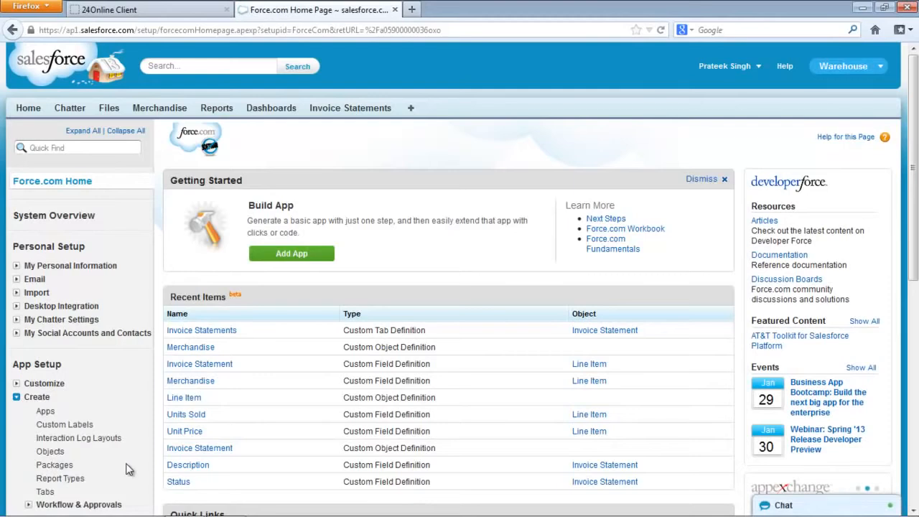
click(51, 453)
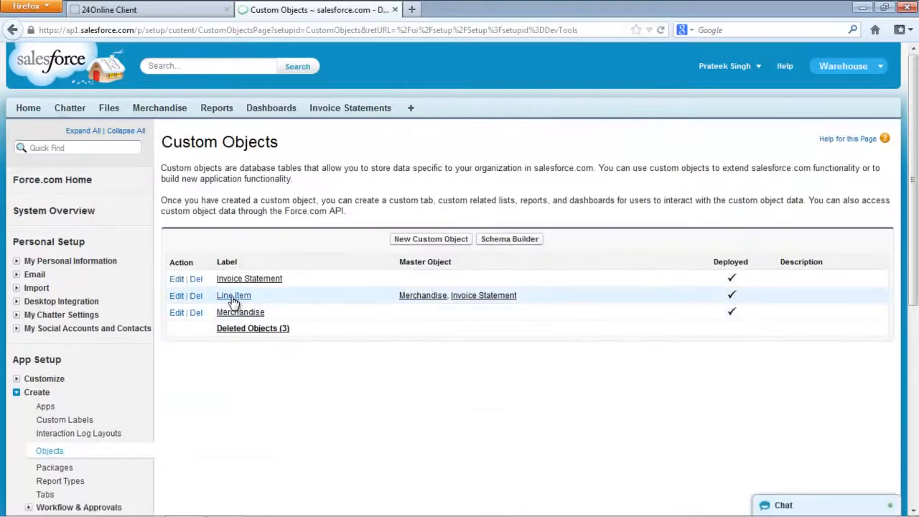
click(234, 301)
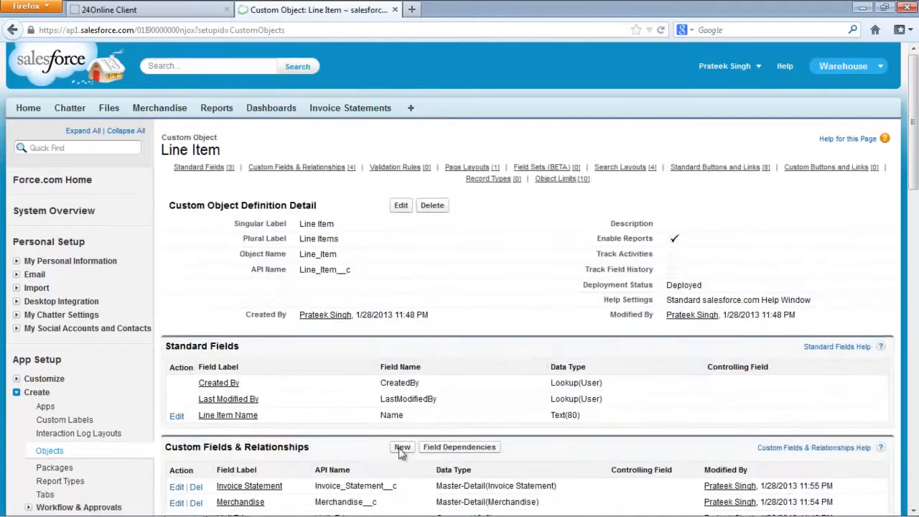
Start a new custom field on the Line Item object with the Formula data type.
click(401, 447)
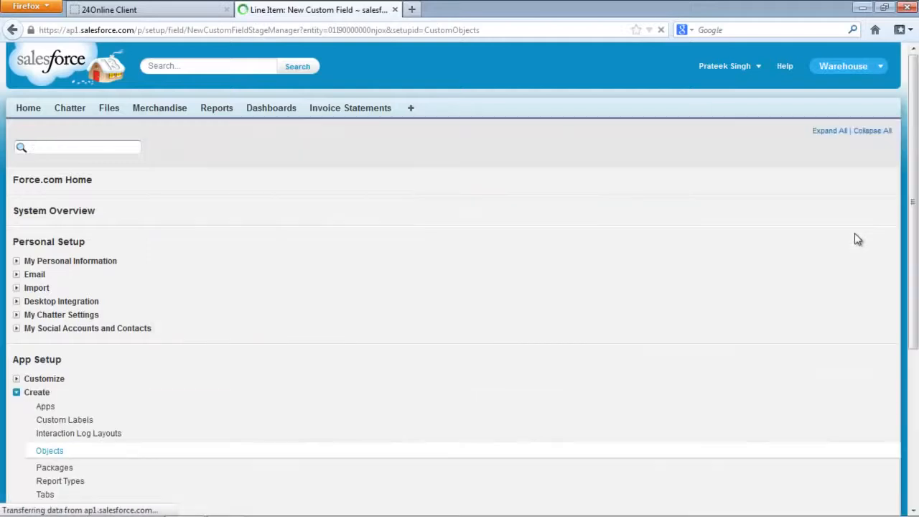
drag(914, 154, 916, 190)
click(178, 277)
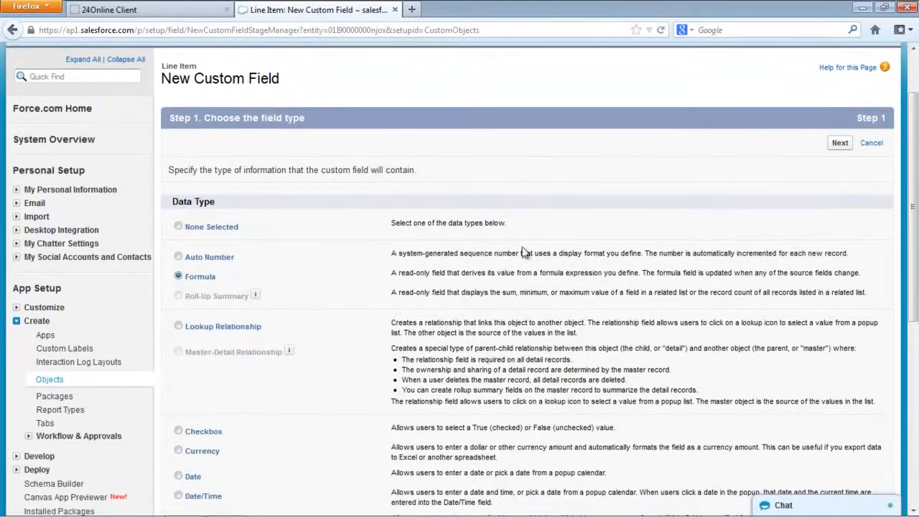
click(839, 143)
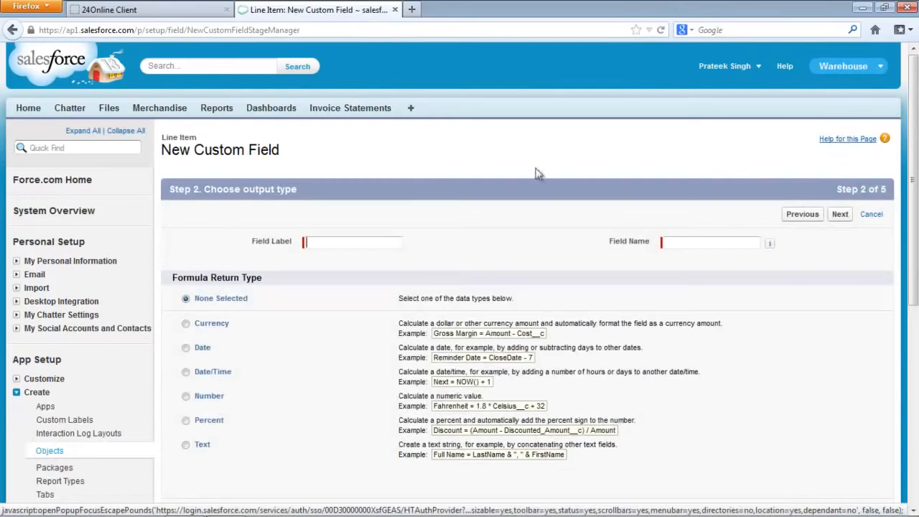
Label the formula field Value with the Currency return type, keep 2 decimal places, and proceed to the formula entry.
click(366, 240)
text(Value)
key(Tab)
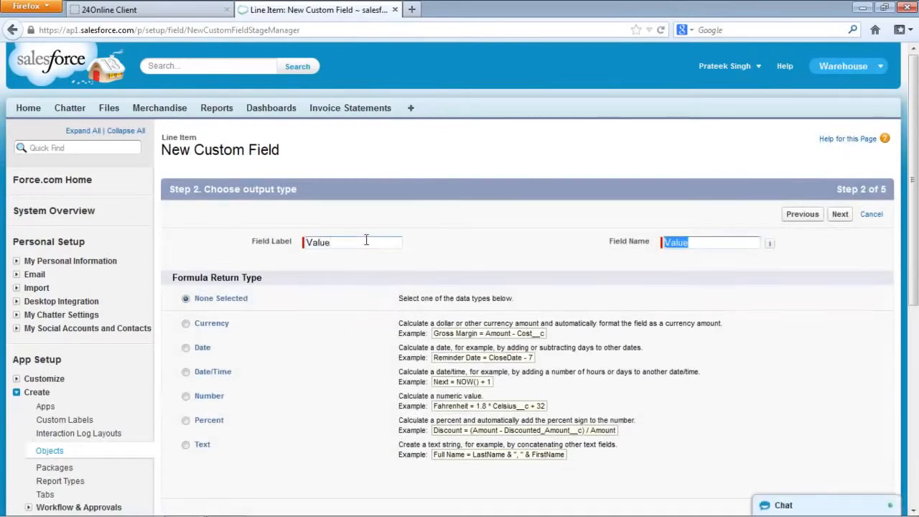
click(185, 324)
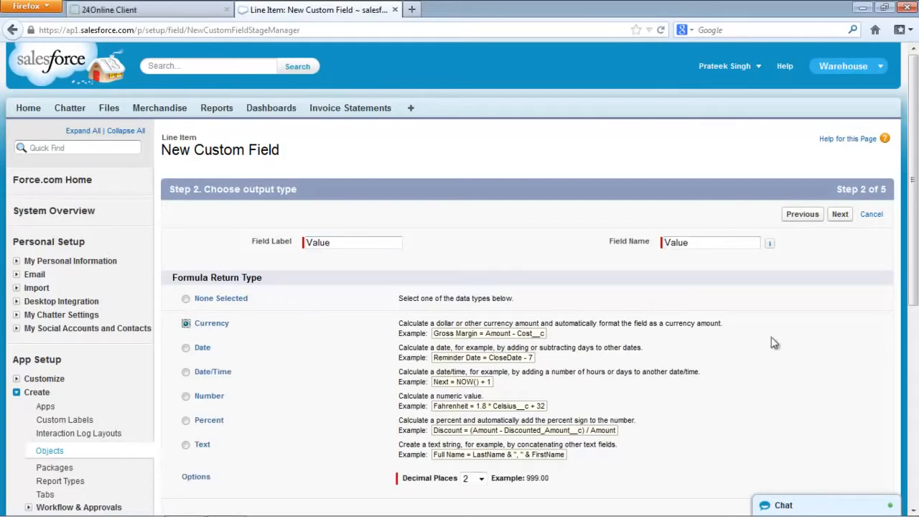
drag(915, 222, 916, 281)
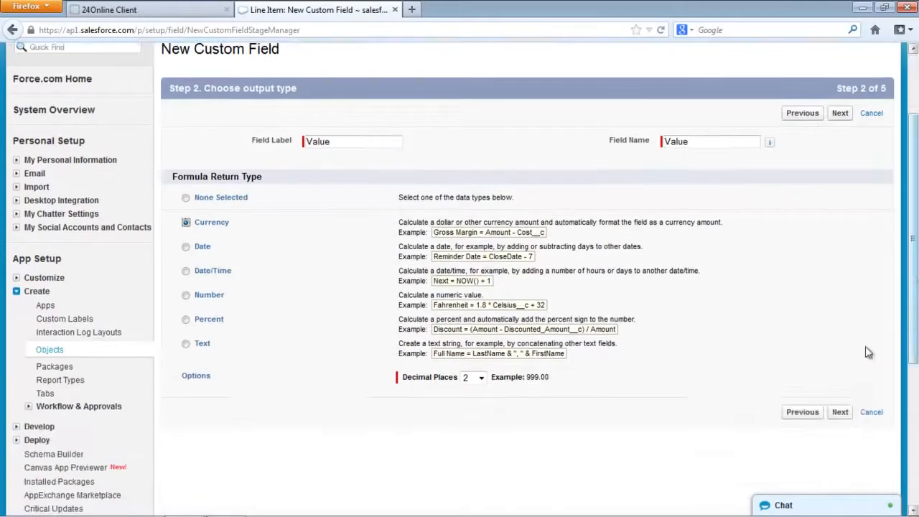
click(842, 412)
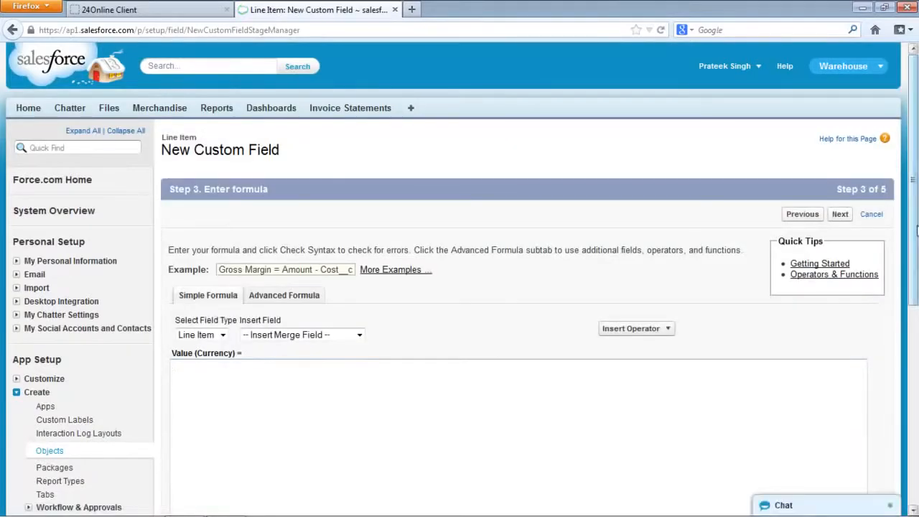
Build the Value formula from the Line Item fields as Unit_Price__c * Units_Sold__c and check its syntax.
drag(916, 228, 915, 297)
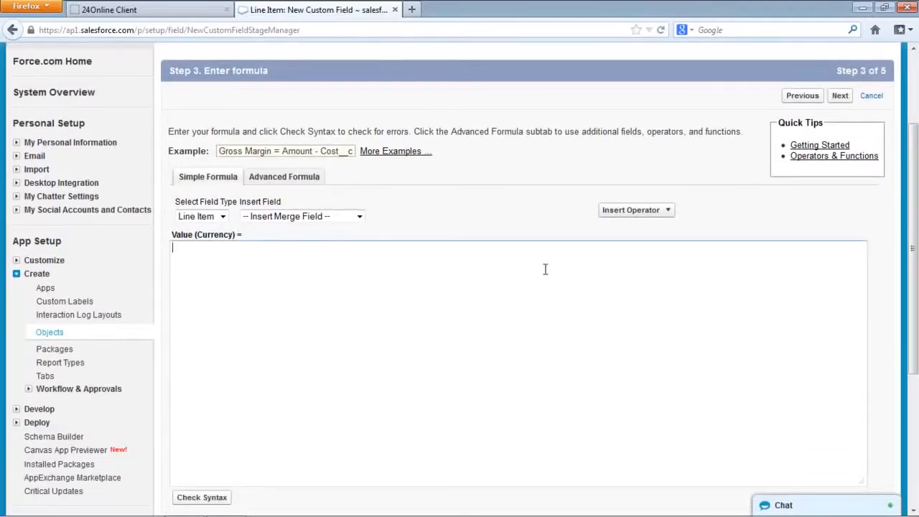
click(327, 216)
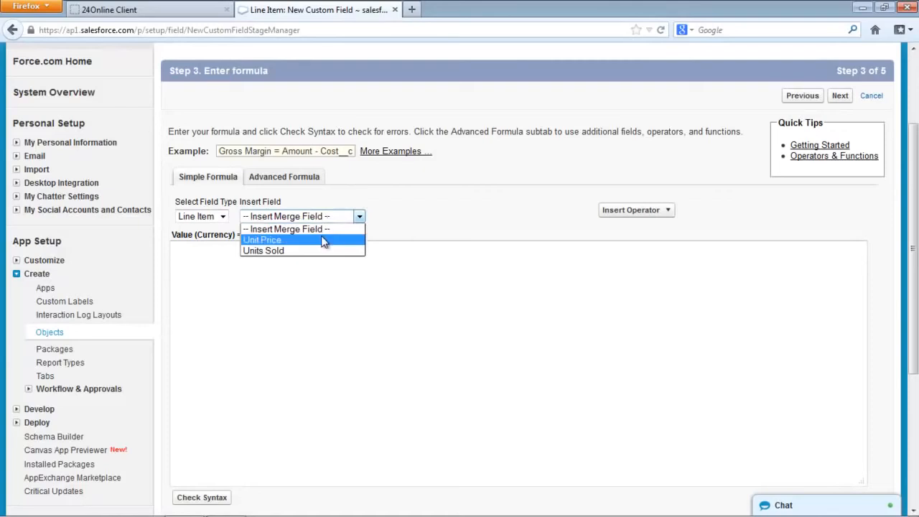
click(323, 241)
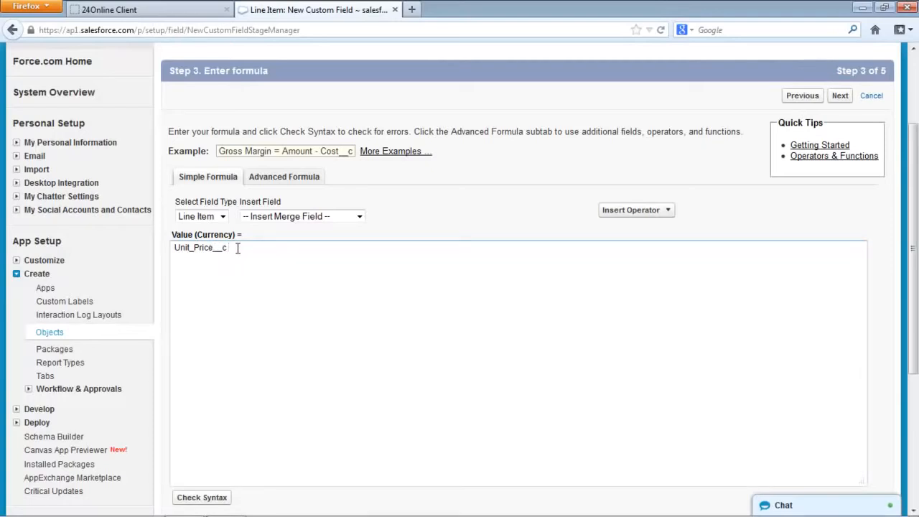
click(651, 212)
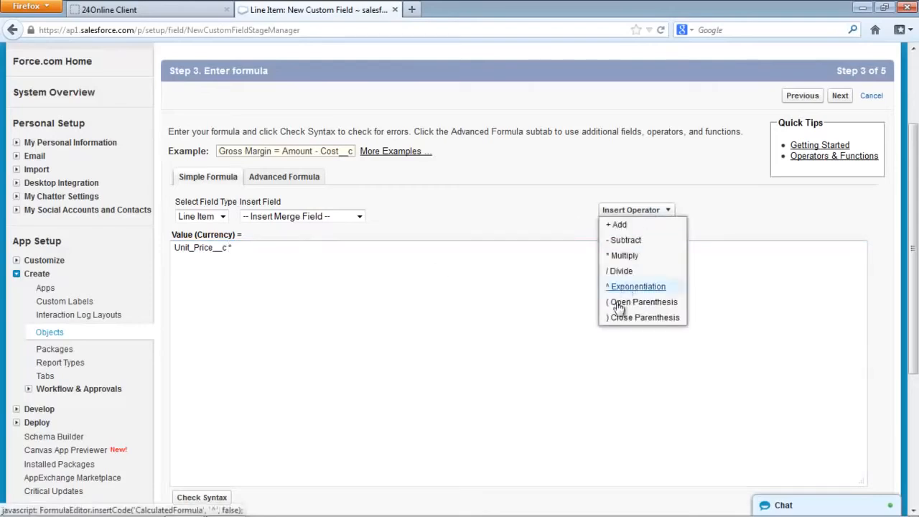
click(359, 216)
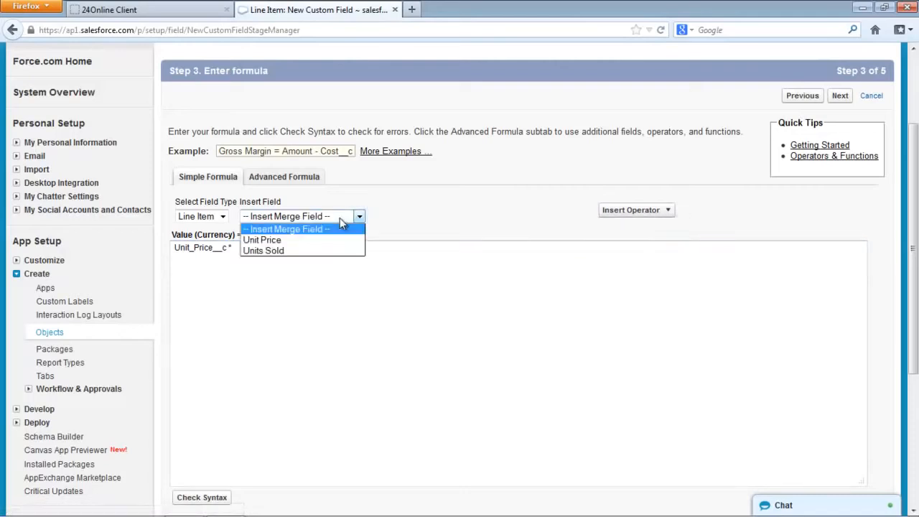
click(323, 251)
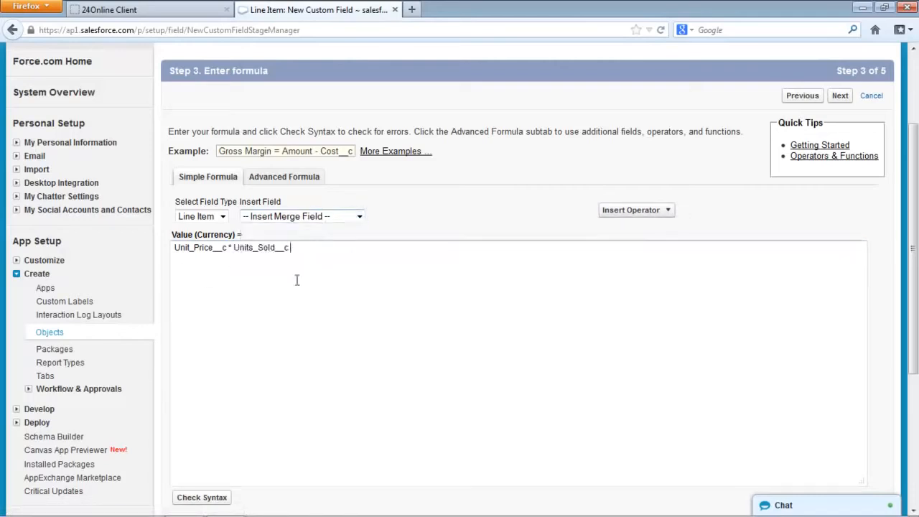
click(208, 498)
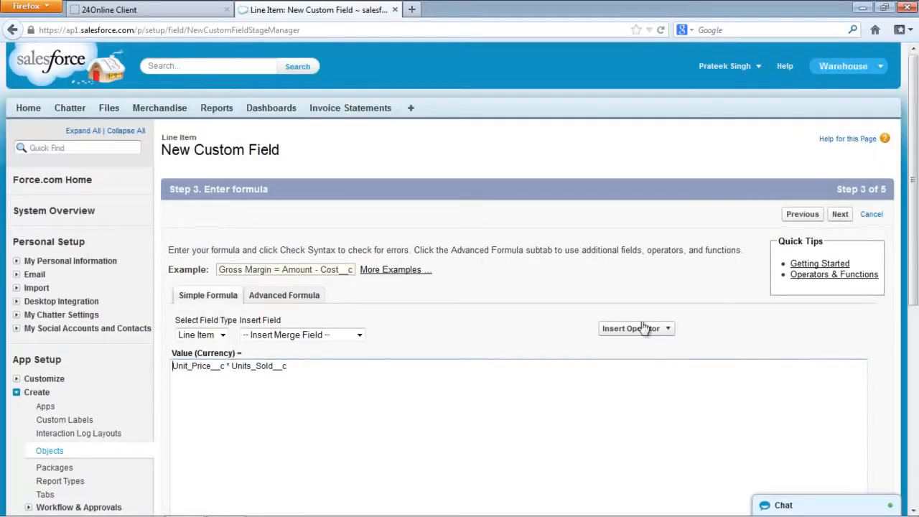
drag(913, 194, 913, 306)
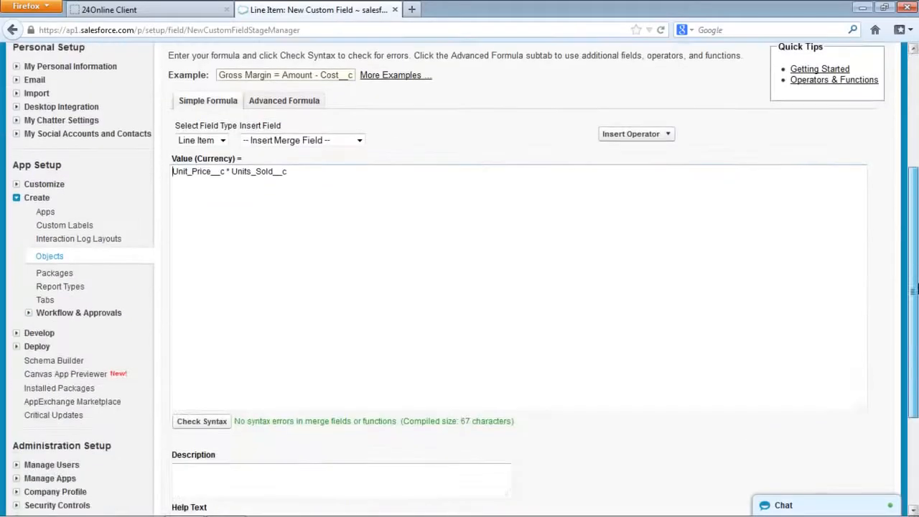
Accept the default field-level security, keep the Value field on the Line Item Layout, and save the field.
scroll(839, 459, down, 3)
click(838, 486)
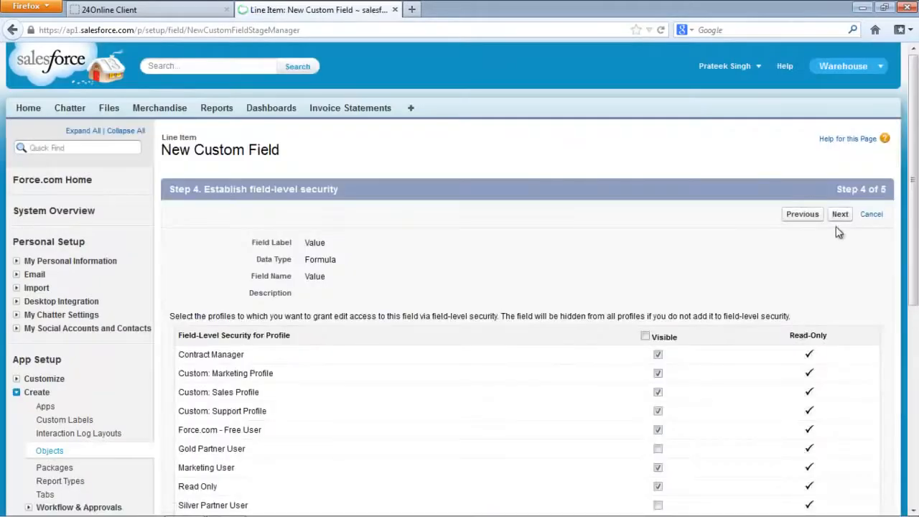
click(838, 215)
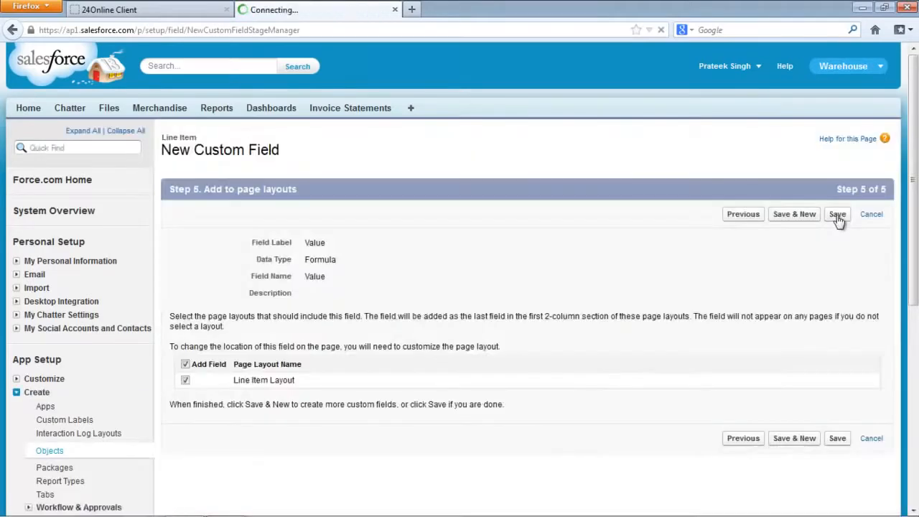
click(837, 215)
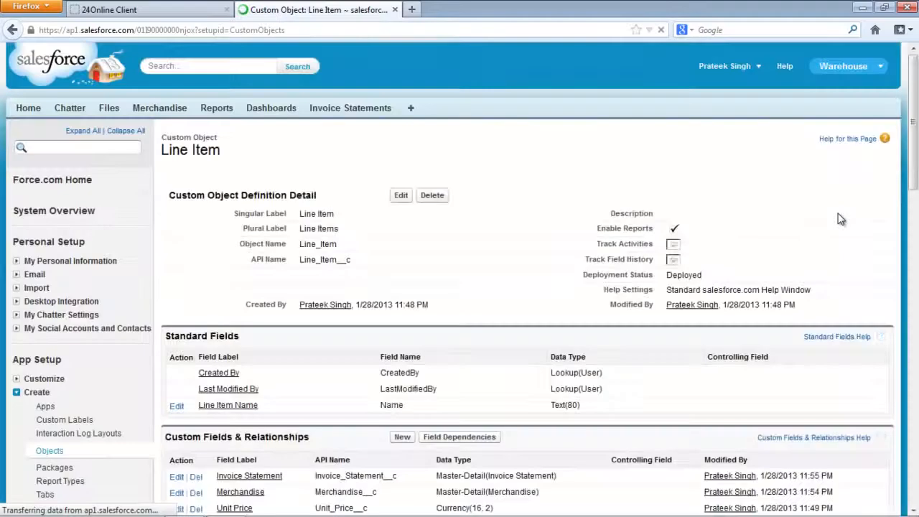
drag(913, 122, 913, 214)
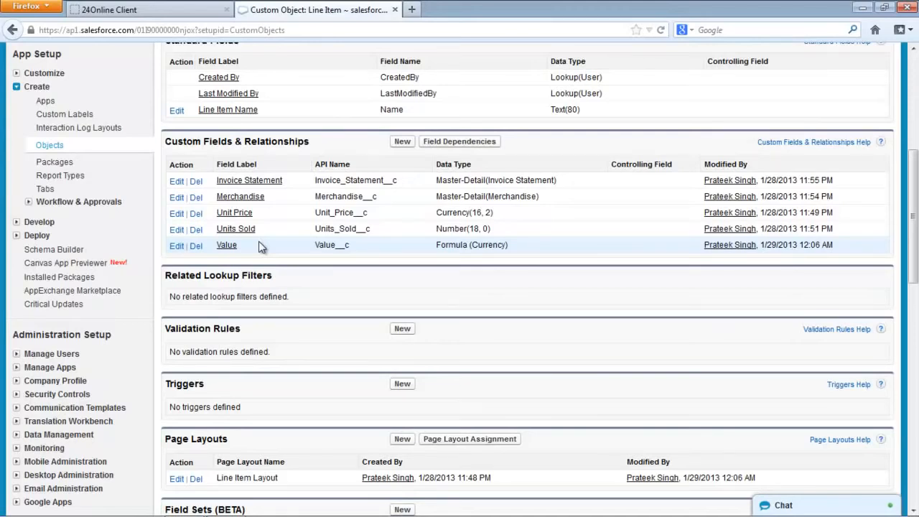
drag(917, 250, 917, 207)
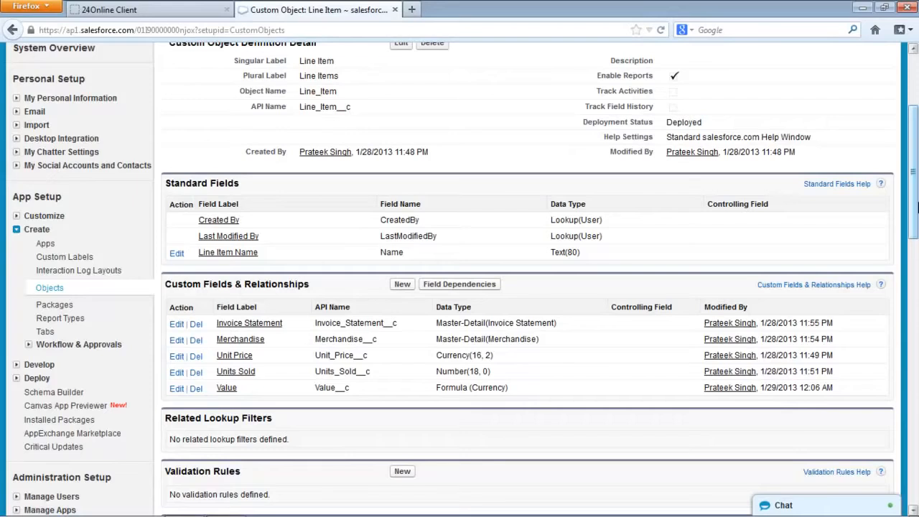
drag(917, 206, 916, 233)
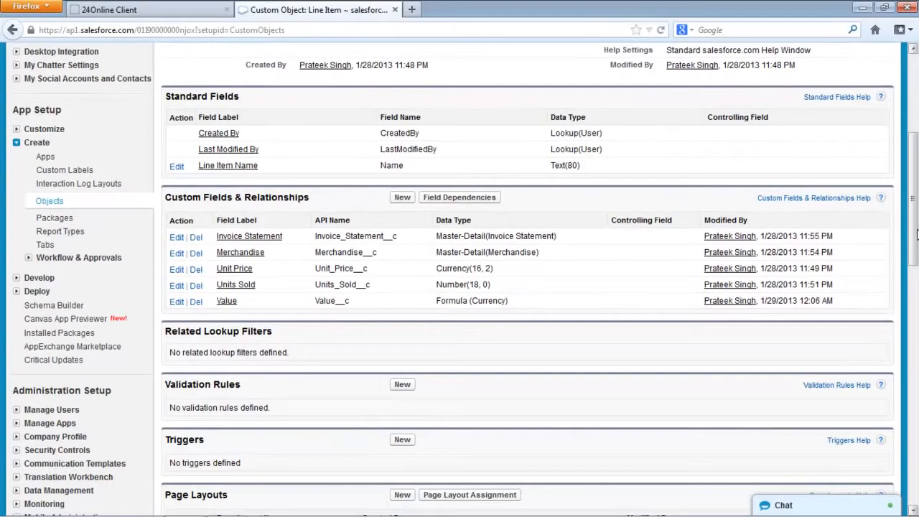